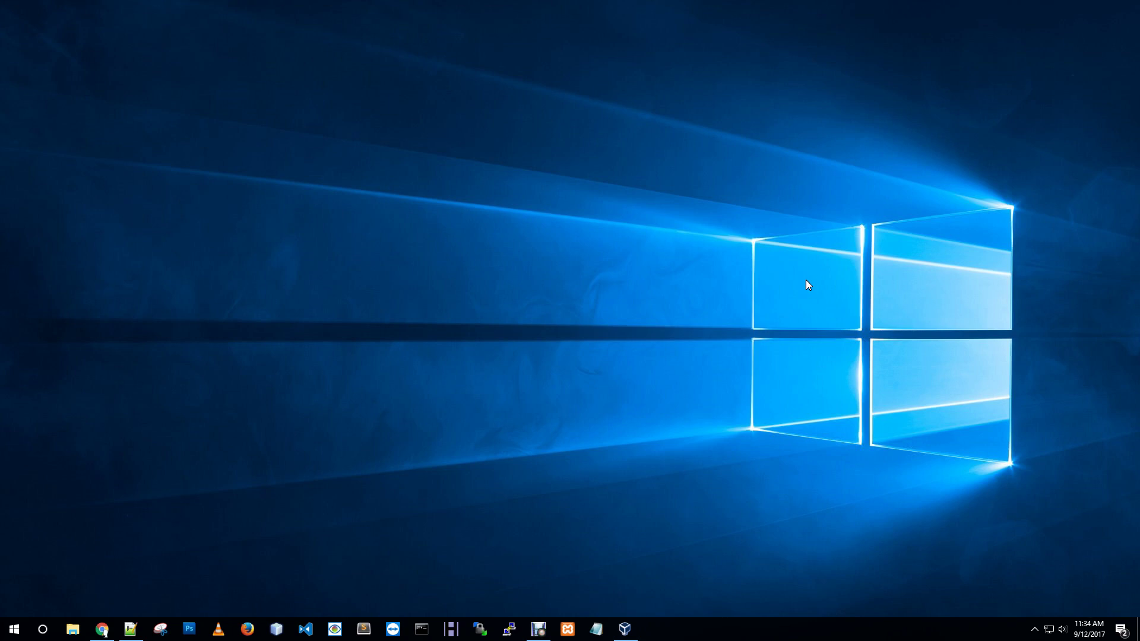
Switch to Oracle VM VirtualBox Manager and open the network settings of the tutorail virtual machine
{"action": "left_click", "coordinate": [625, 628]}
{"action": "left_click_drag", "start_coordinate": [400, 143], "coordinate": [441, 95]}
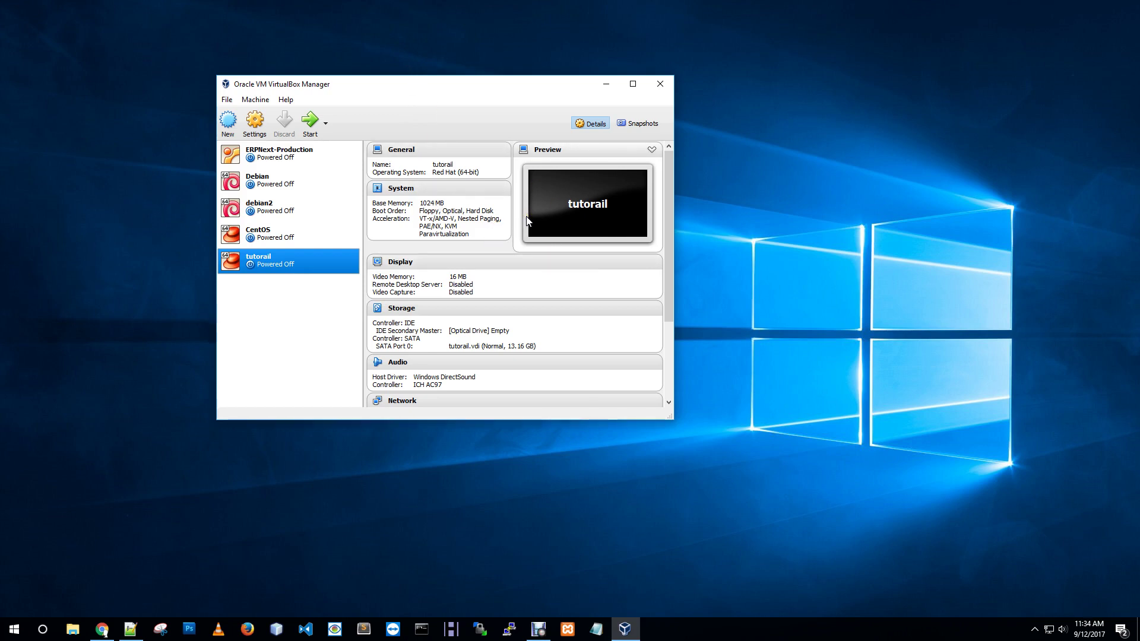
{"action": "left_click", "coordinate": [450, 95]}
{"action": "right_click", "coordinate": [1049, 630]}
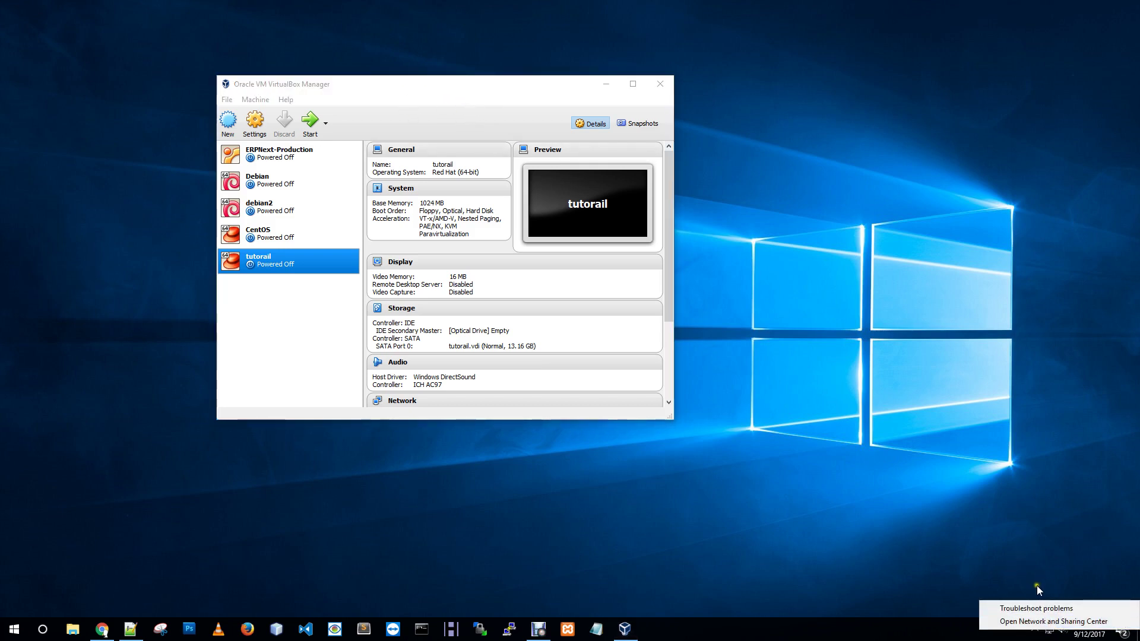
{"action": "left_click", "coordinate": [381, 95]}
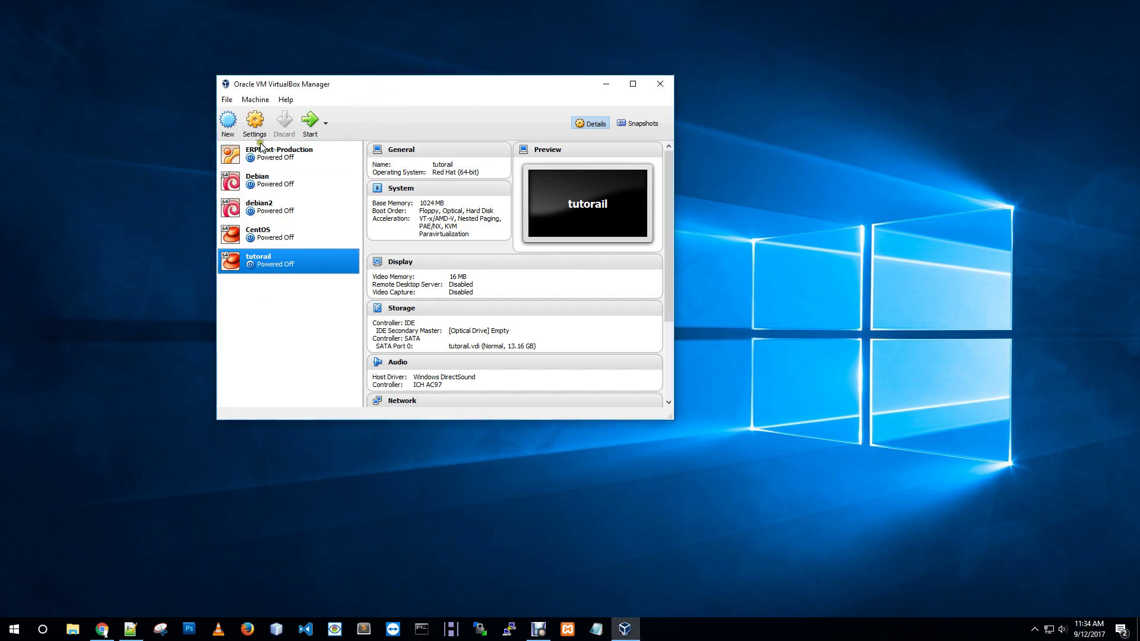
{"action": "left_click", "coordinate": [273, 234]}
{"action": "left_click", "coordinate": [276, 259]}
{"action": "left_click", "coordinate": [257, 126]}
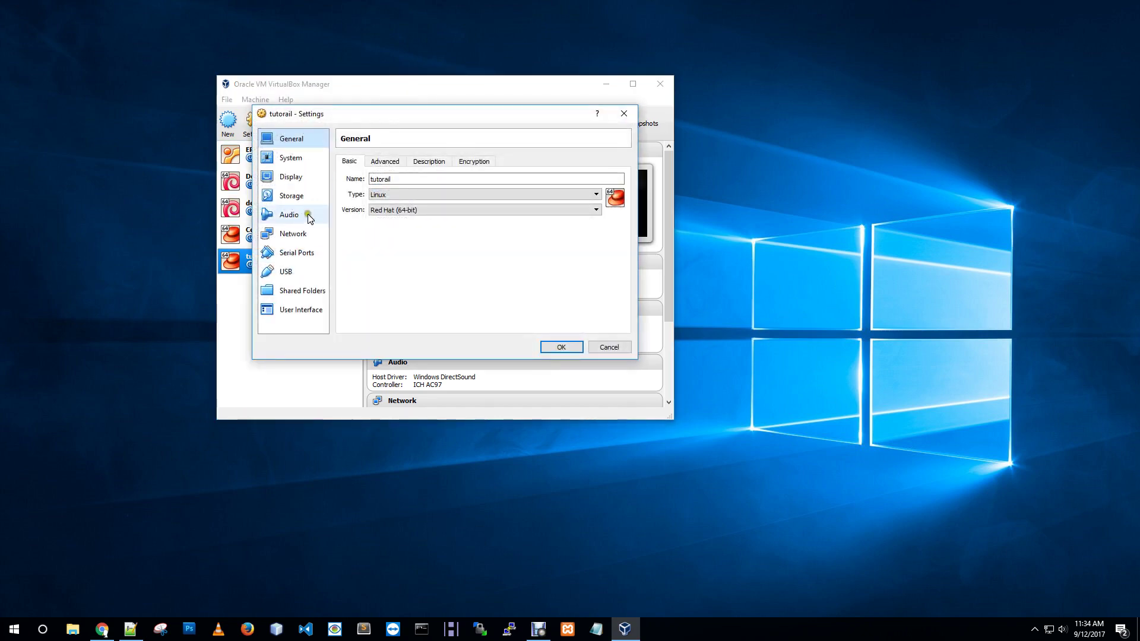
{"action": "left_click", "coordinate": [298, 232]}
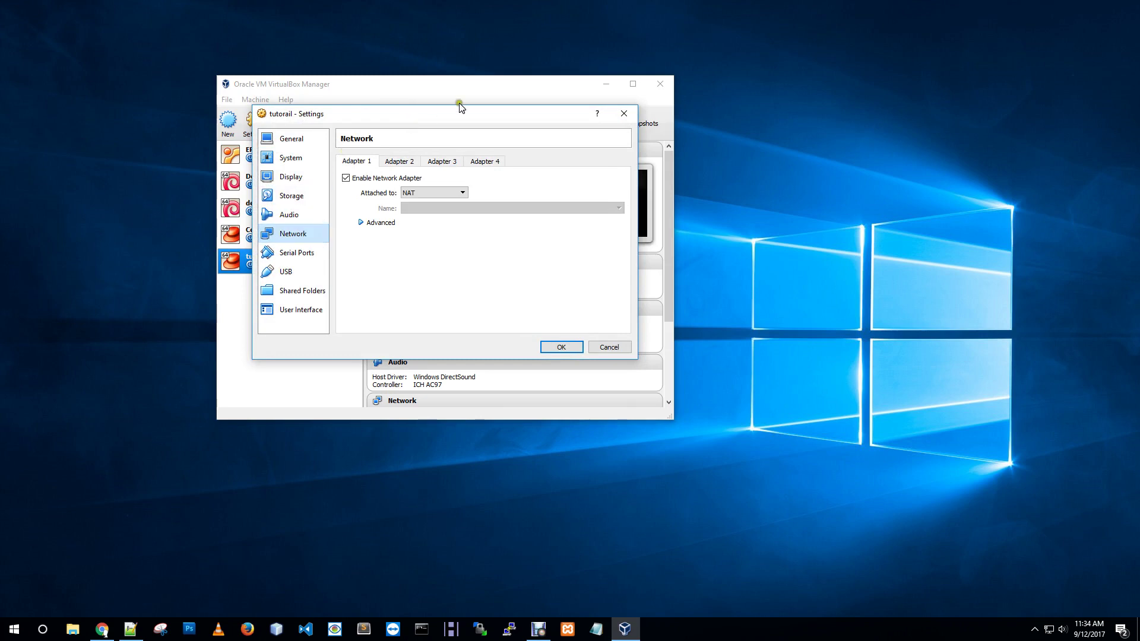
Review the settings of the four network adapters and the attachment options of Adapter 1
{"action": "left_click", "coordinate": [397, 162]}
{"action": "left_click", "coordinate": [451, 161]}
{"action": "left_click", "coordinate": [484, 161]}
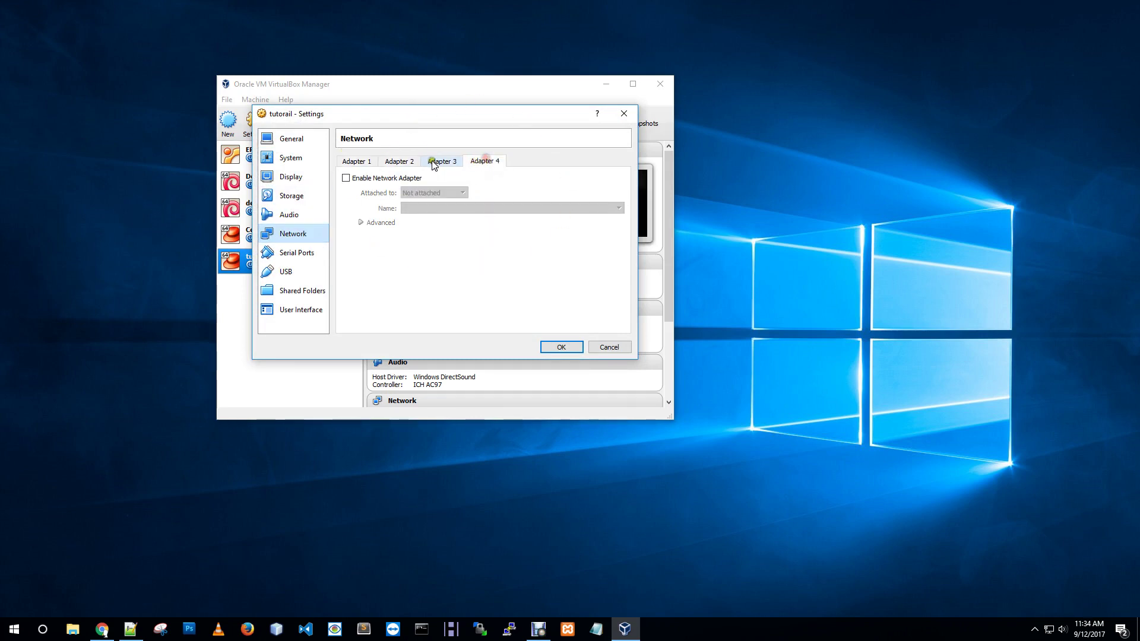
{"action": "left_click", "coordinate": [351, 161]}
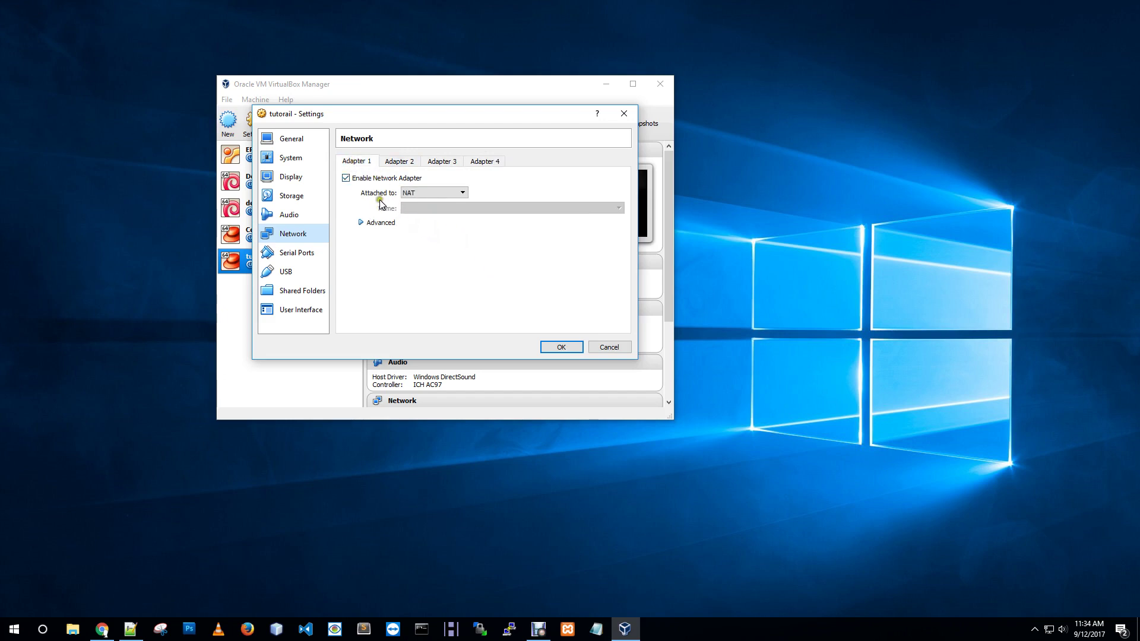
{"action": "left_click", "coordinate": [434, 194]}
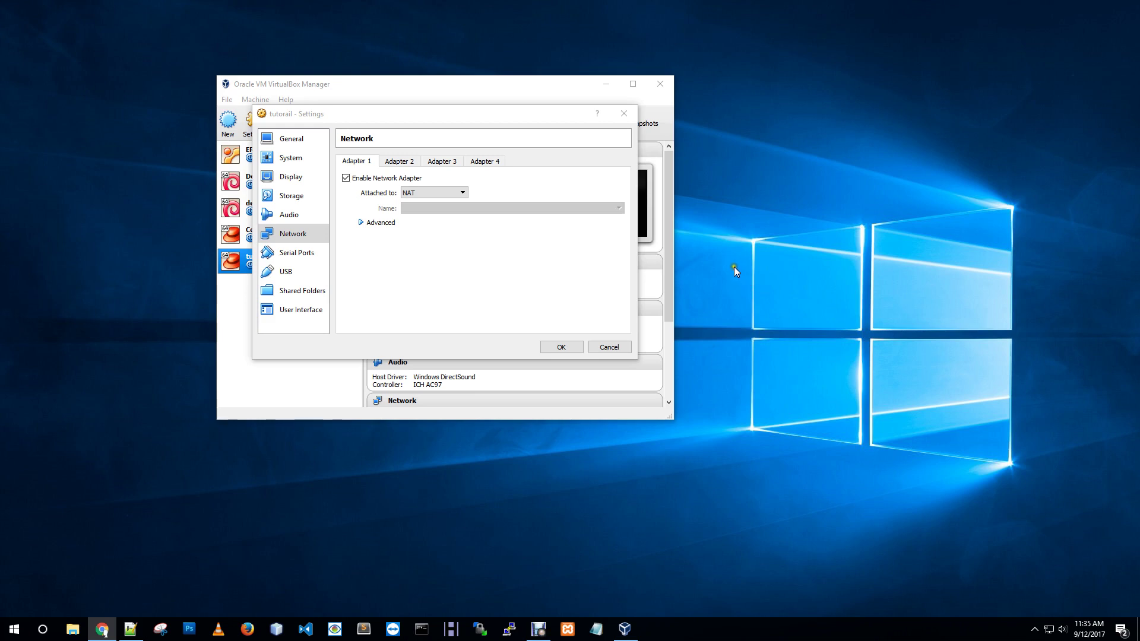
Open the Windows network adapter list and locate the Ethernet and VirtualBox Host-Only Network connections
{"action": "right_click", "coordinate": [1051, 628]}
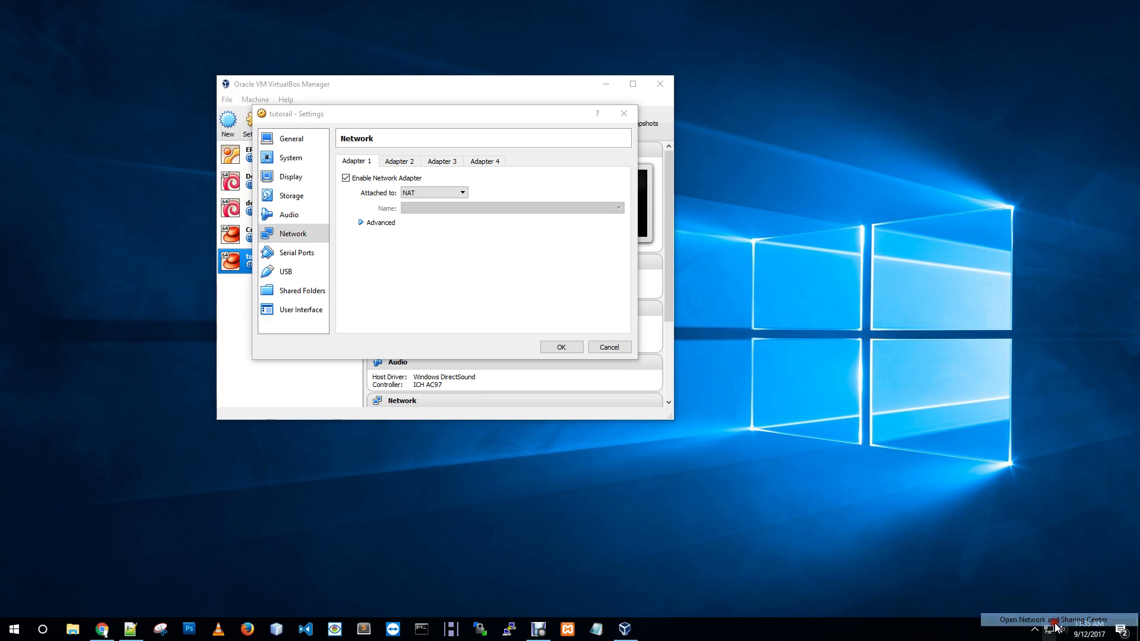
{"action": "left_click", "coordinate": [1054, 621]}
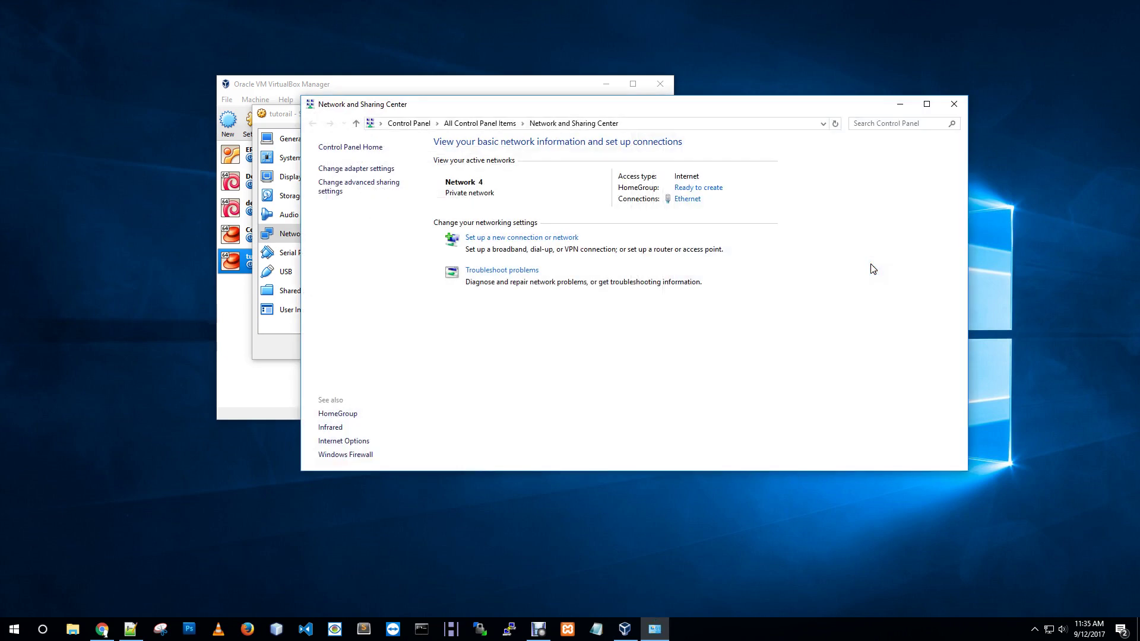
{"action": "left_click", "coordinate": [336, 169]}
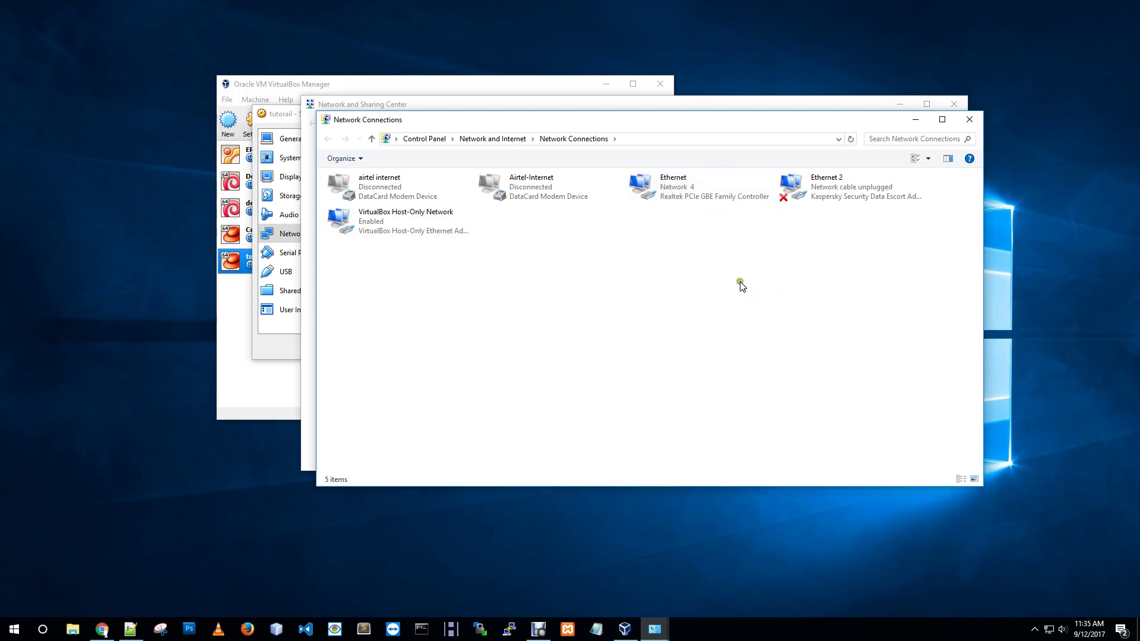
{"action": "left_click", "coordinate": [659, 199]}
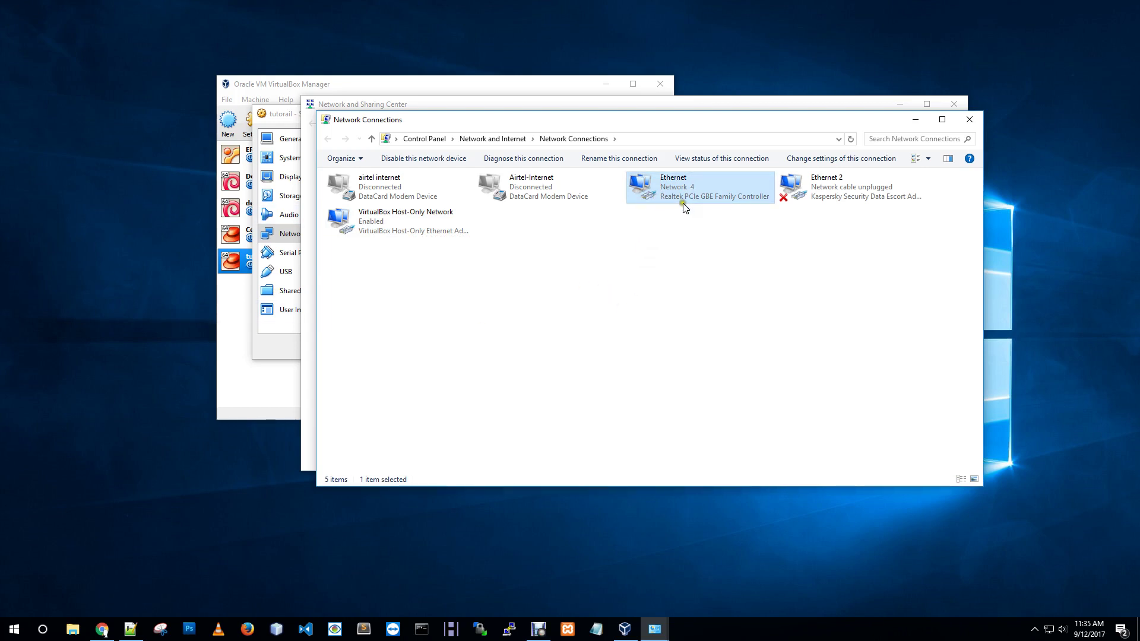
{"action": "left_click", "coordinate": [343, 230]}
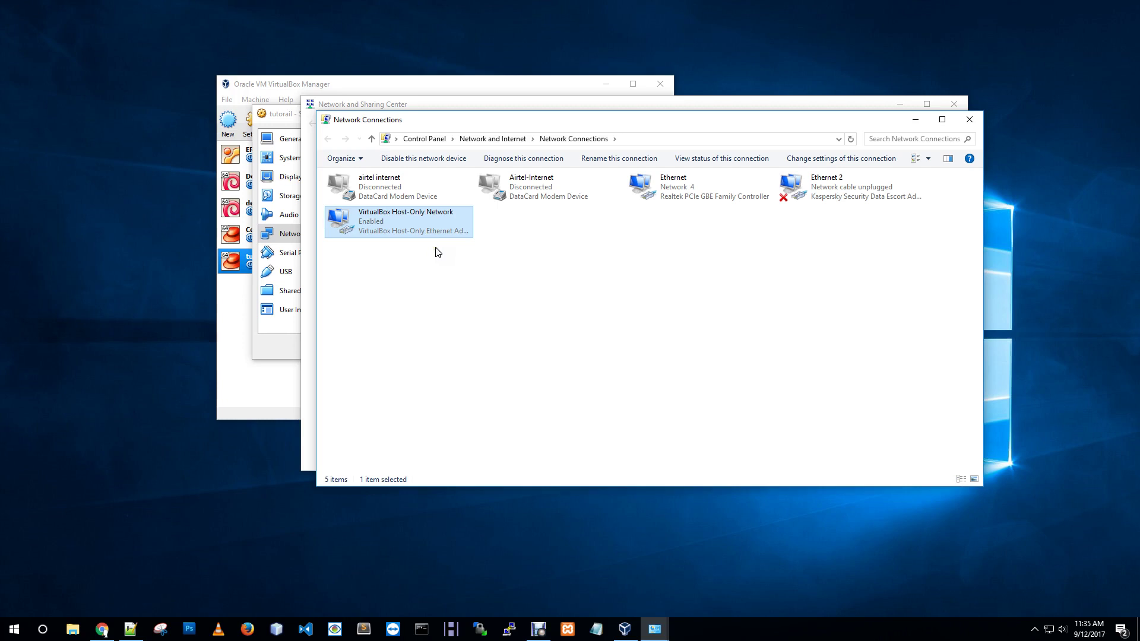
Check the connection details of the host's Ethernet adapter and close its status windows
{"action": "right_click", "coordinate": [668, 191]}
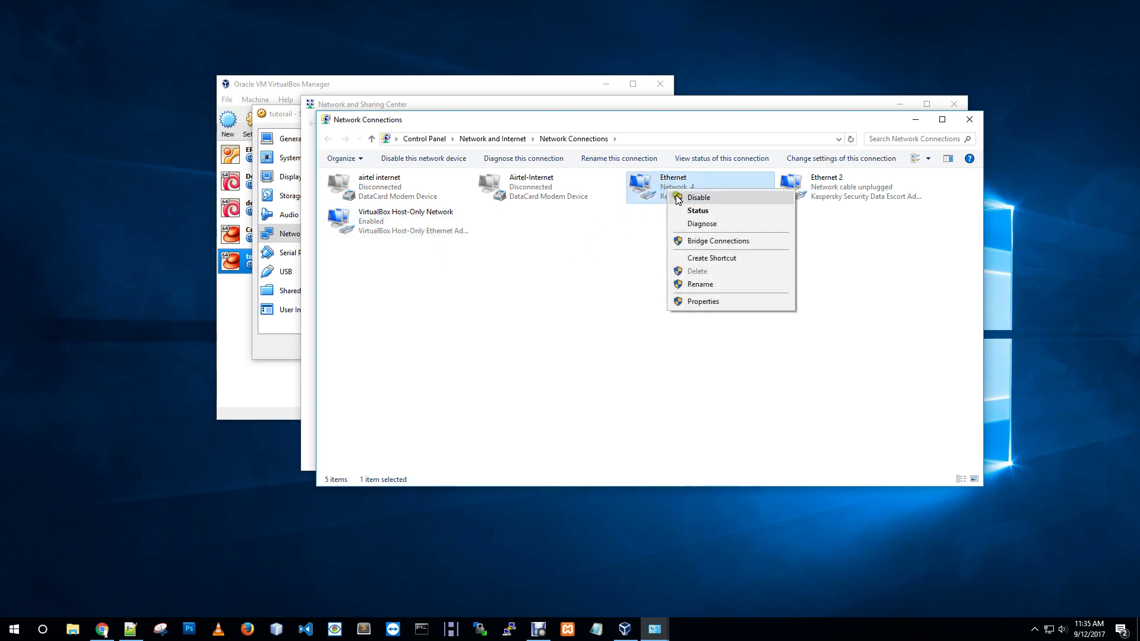
{"action": "left_click", "coordinate": [683, 210]}
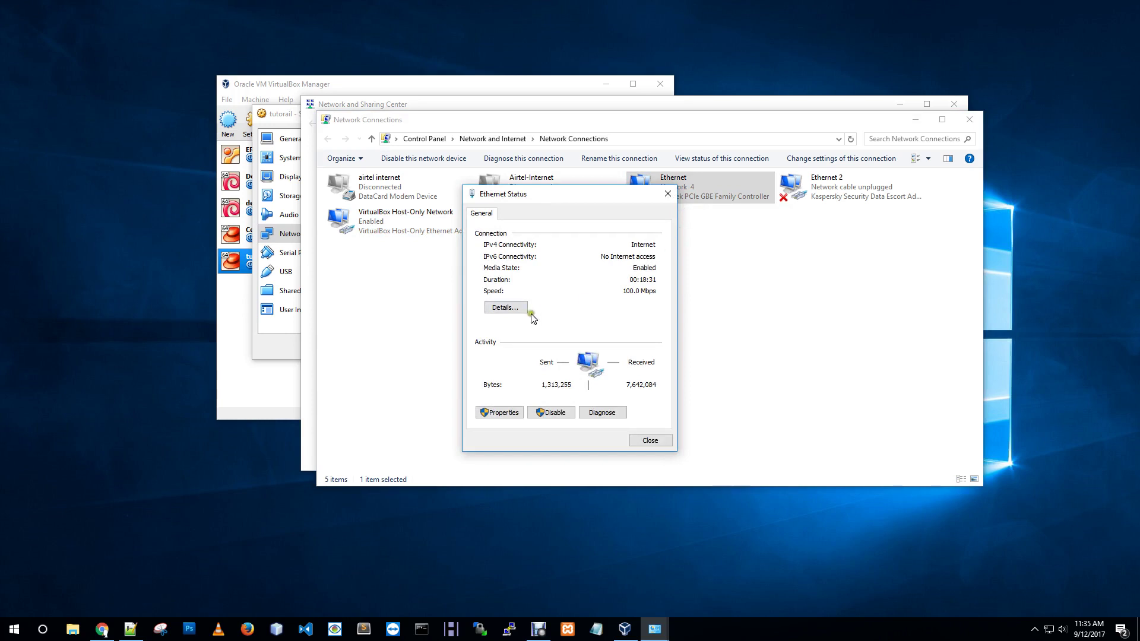
{"action": "left_click", "coordinate": [505, 307]}
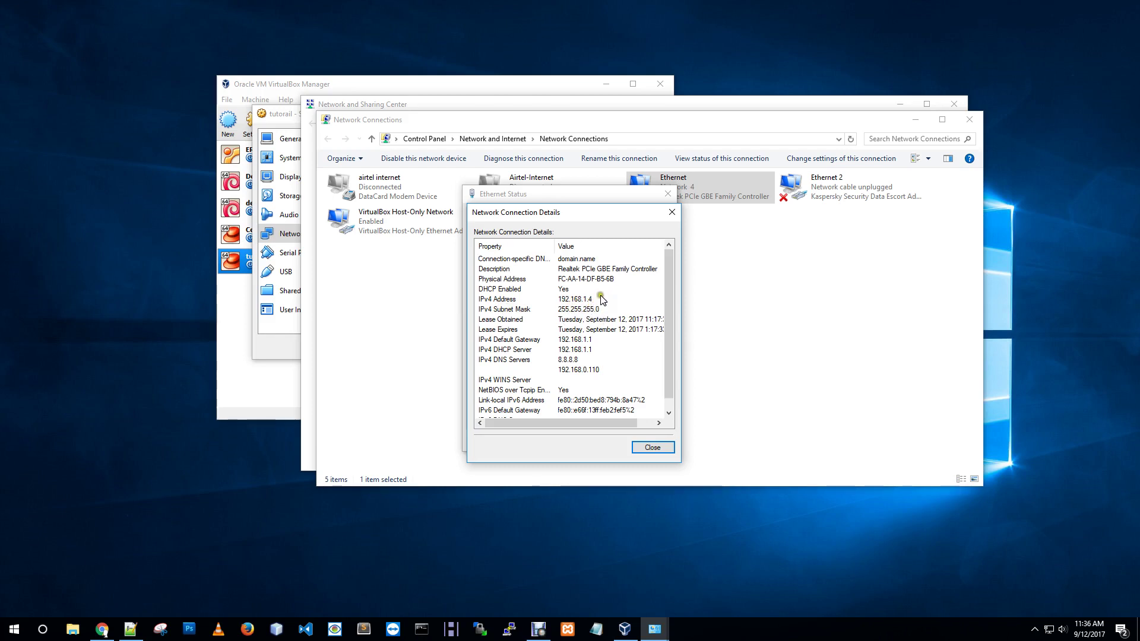
{"action": "scroll", "coordinate": [617, 314], "scroll_direction": "down", "scroll_amount": 1}
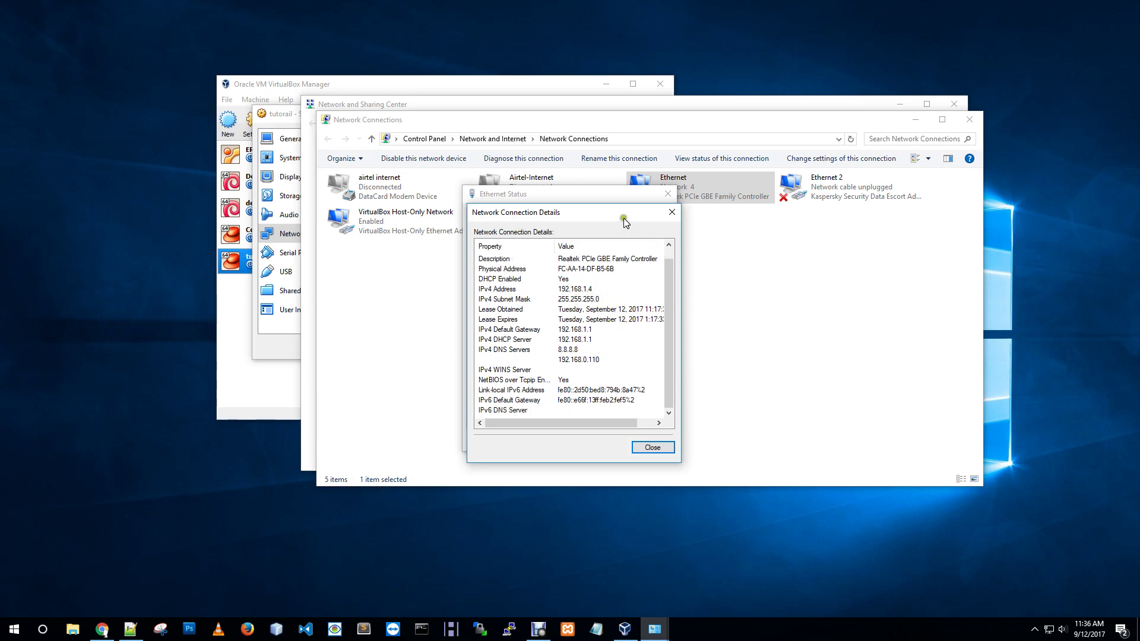
{"action": "left_click", "coordinate": [672, 212]}
{"action": "left_click", "coordinate": [668, 193]}
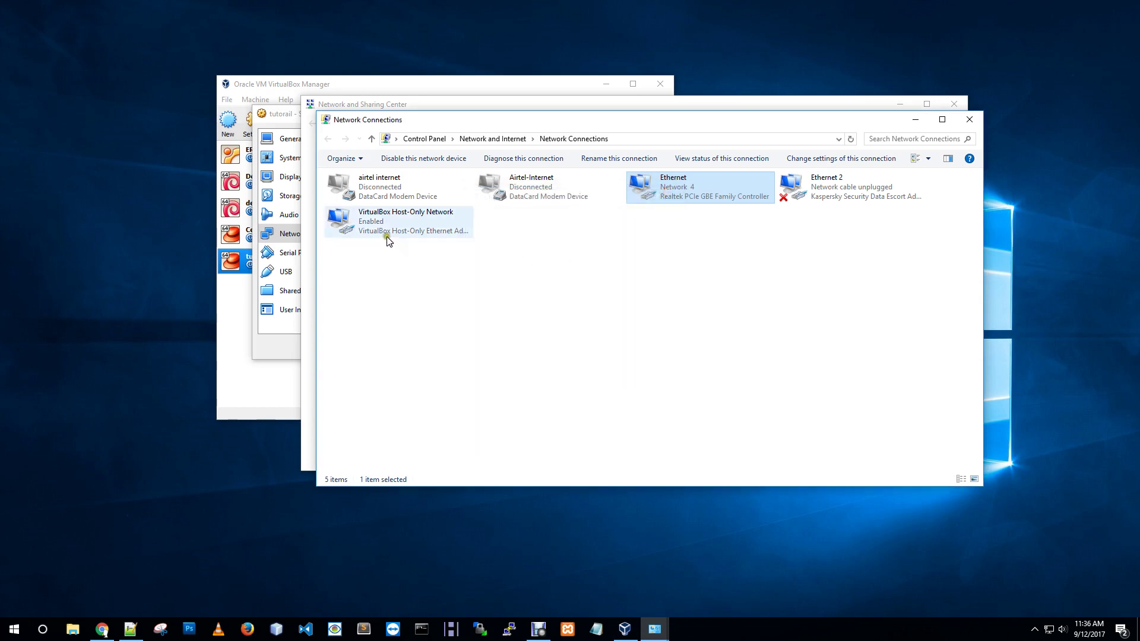
Display the connection details of the VirtualBox Host-Only Network adapter
{"action": "right_click", "coordinate": [367, 220]}
{"action": "left_click", "coordinate": [399, 246]}
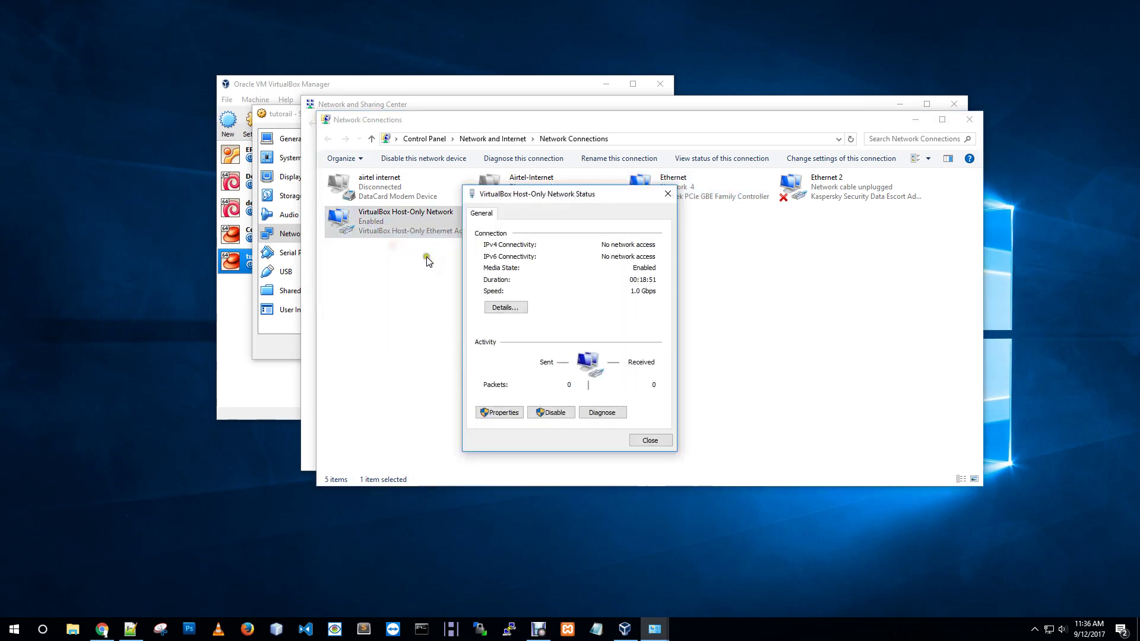
{"action": "left_click", "coordinate": [506, 307]}
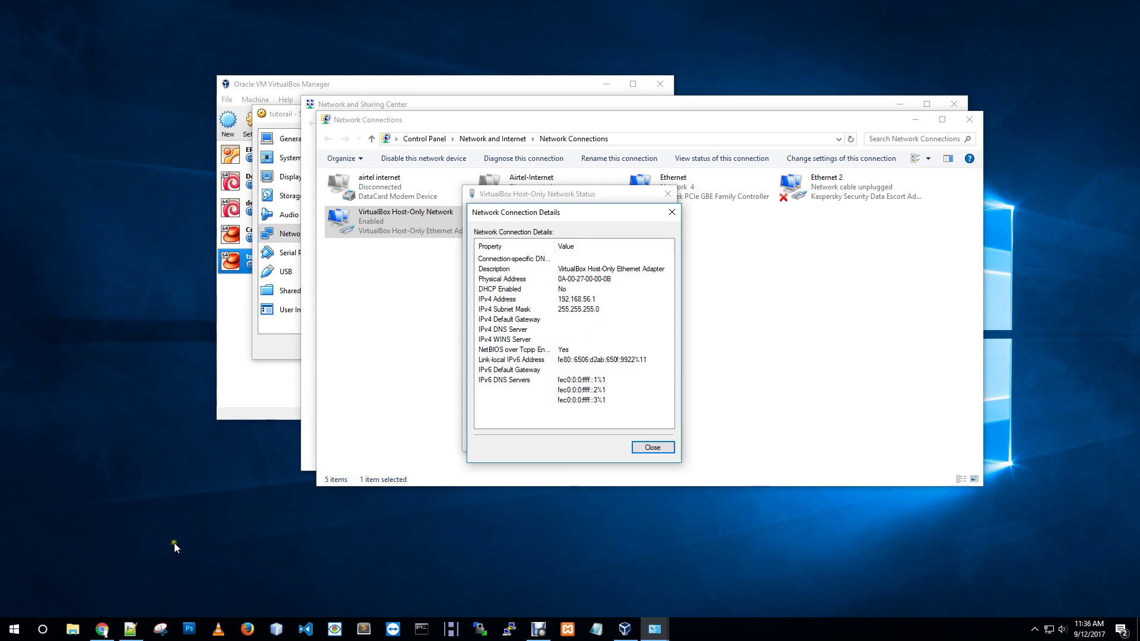
In Notepad++, note the subnets 192.168.1.0/24 and 192.168.56.0/24 on separate lines of a new document, then select all the text
{"action": "left_click", "coordinate": [130, 629]}
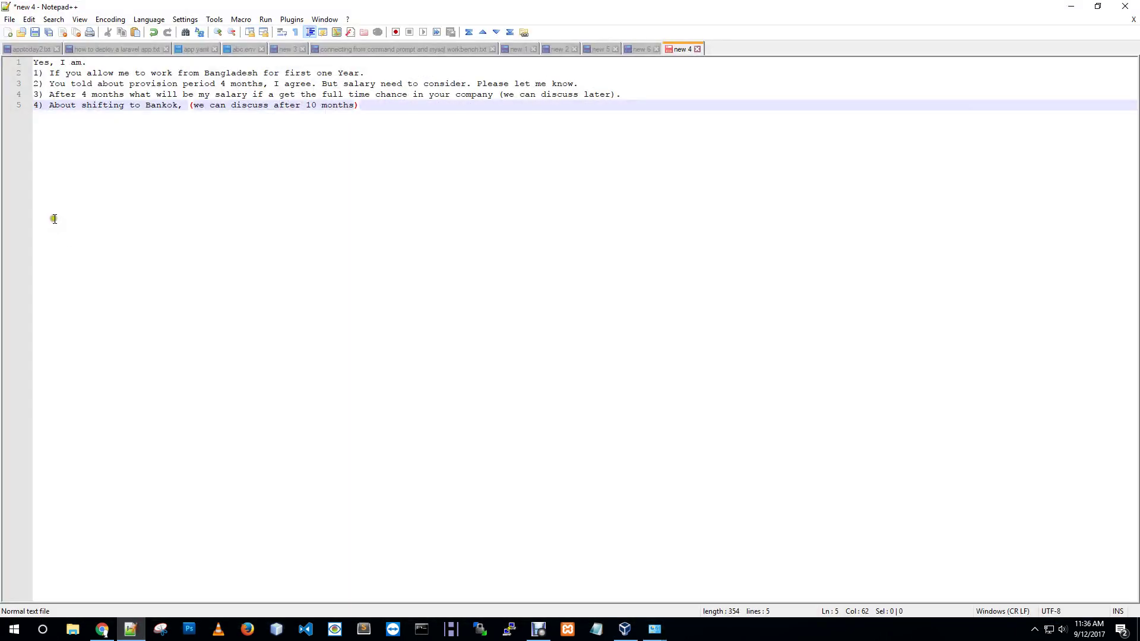
{"action": "left_click", "coordinate": [8, 33]}
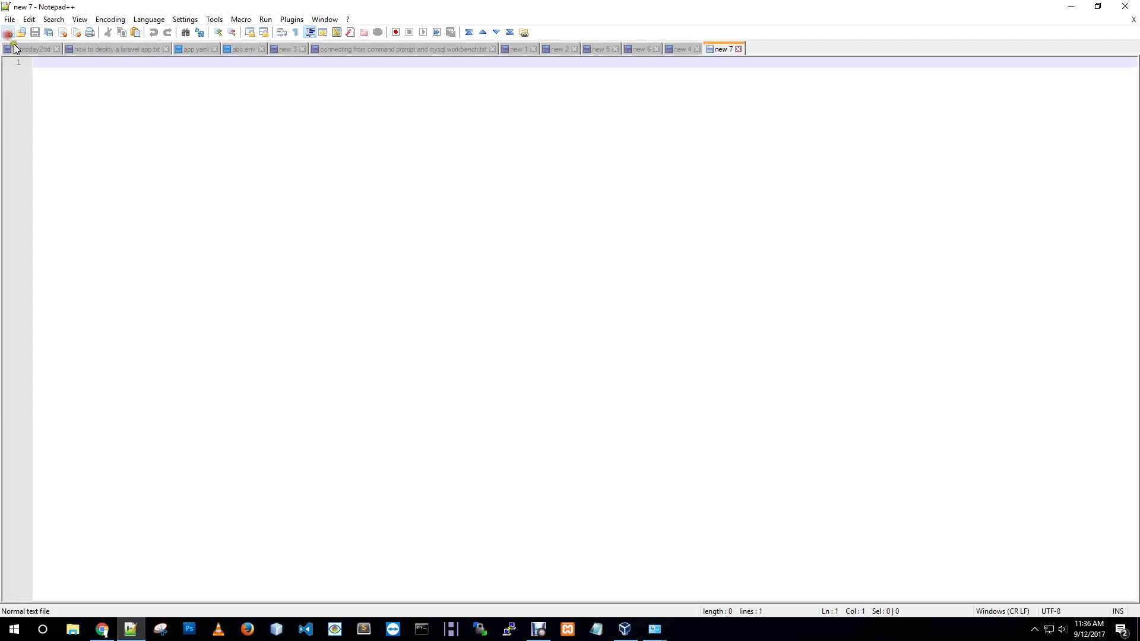
{"action": "type", "text": "192."}
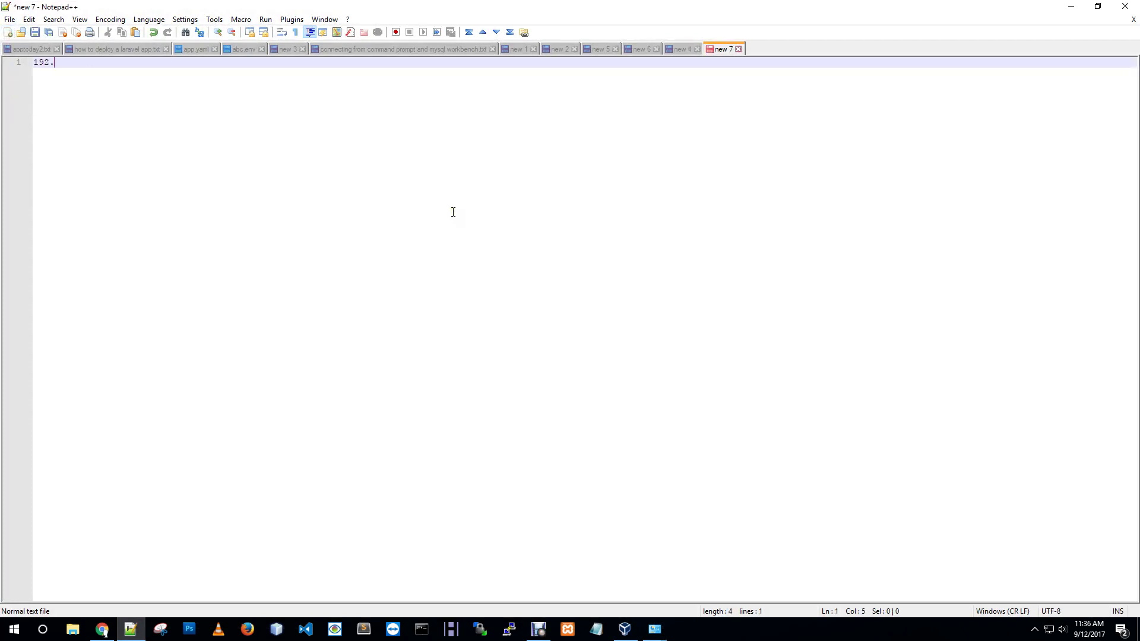
{"action": "type", "text": "168.1.0/24"}
{"action": "key", "text": "Return"}
{"action": "key", "text": "Return"}
{"action": "key", "text": "Return"}
{"action": "key", "text": "Return"}
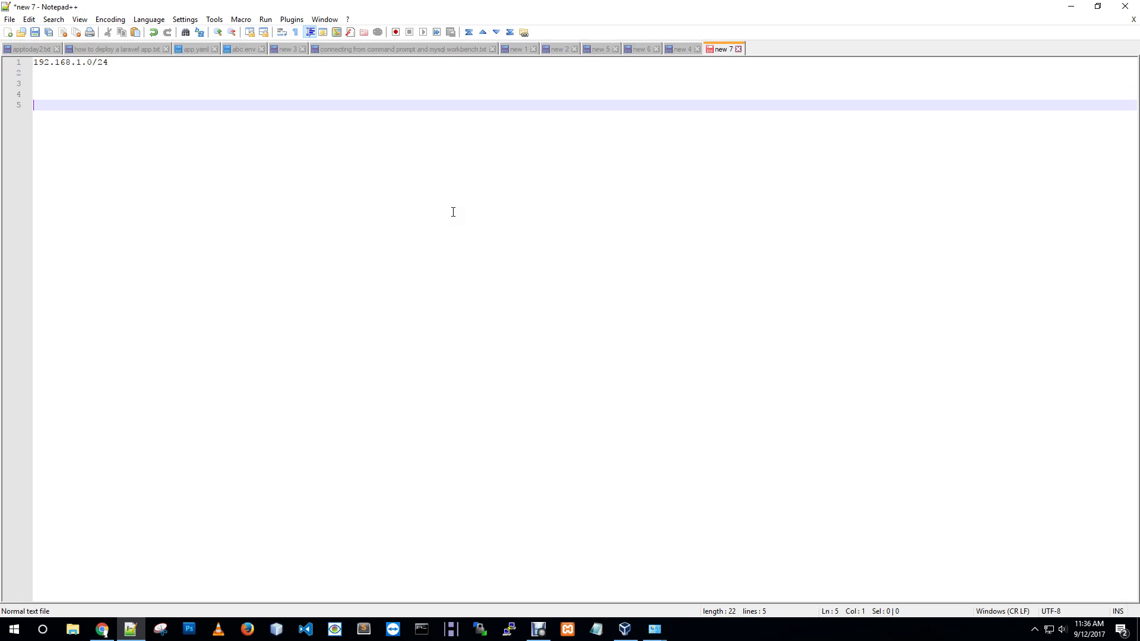
{"action": "type", "text": "192.168.56.0/24"}
{"action": "key", "text": "ctrl+a"}
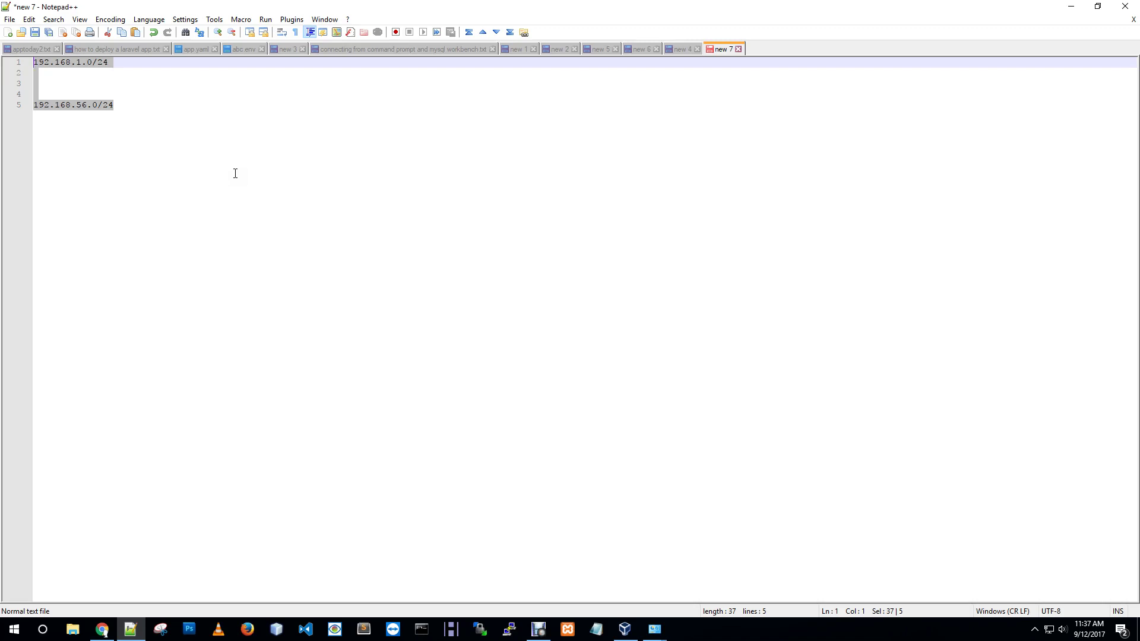
Put away the notes and the Windows network windows, and accept the tutorail machine's settings with Adapter 1 attached to NAT
{"action": "left_click", "coordinate": [1070, 6]}
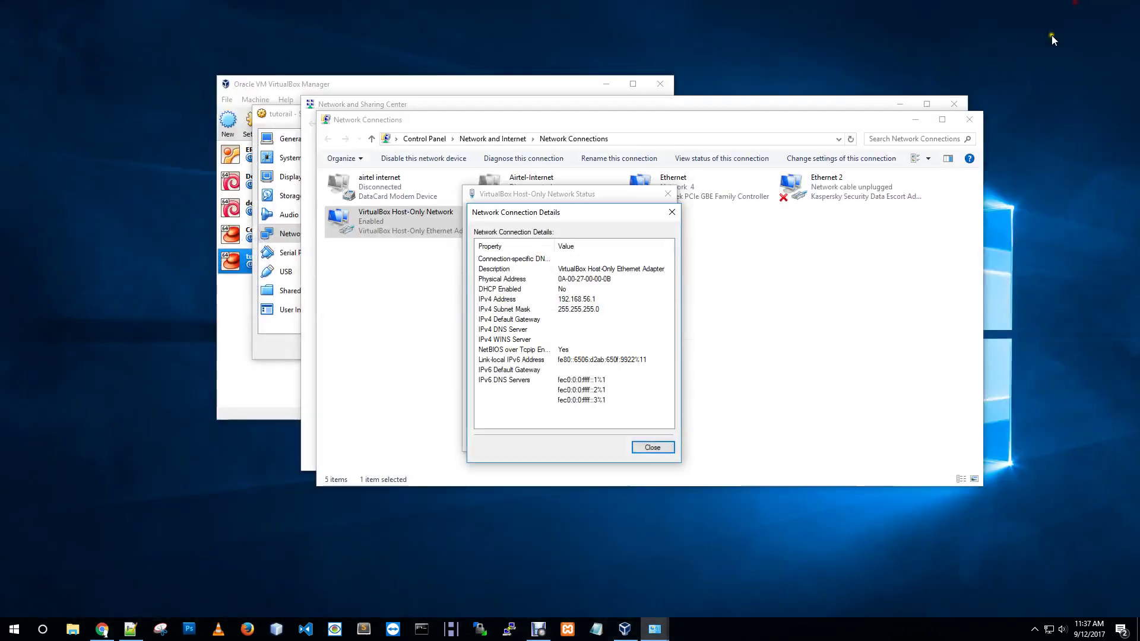
{"action": "left_click", "coordinate": [652, 447]}
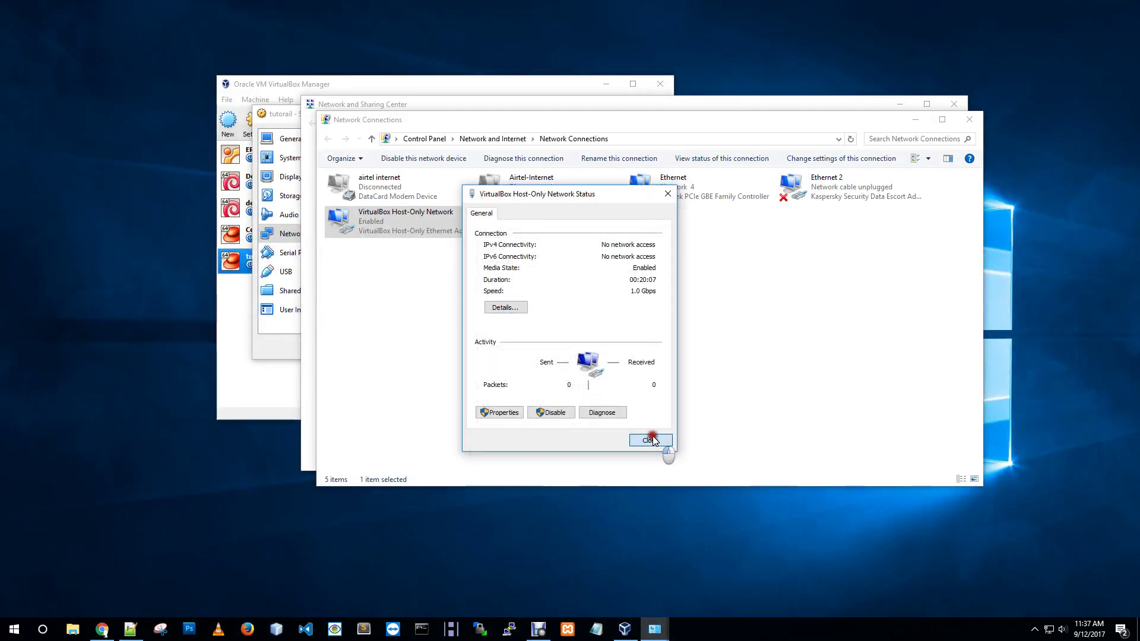
{"action": "left_click", "coordinate": [651, 440]}
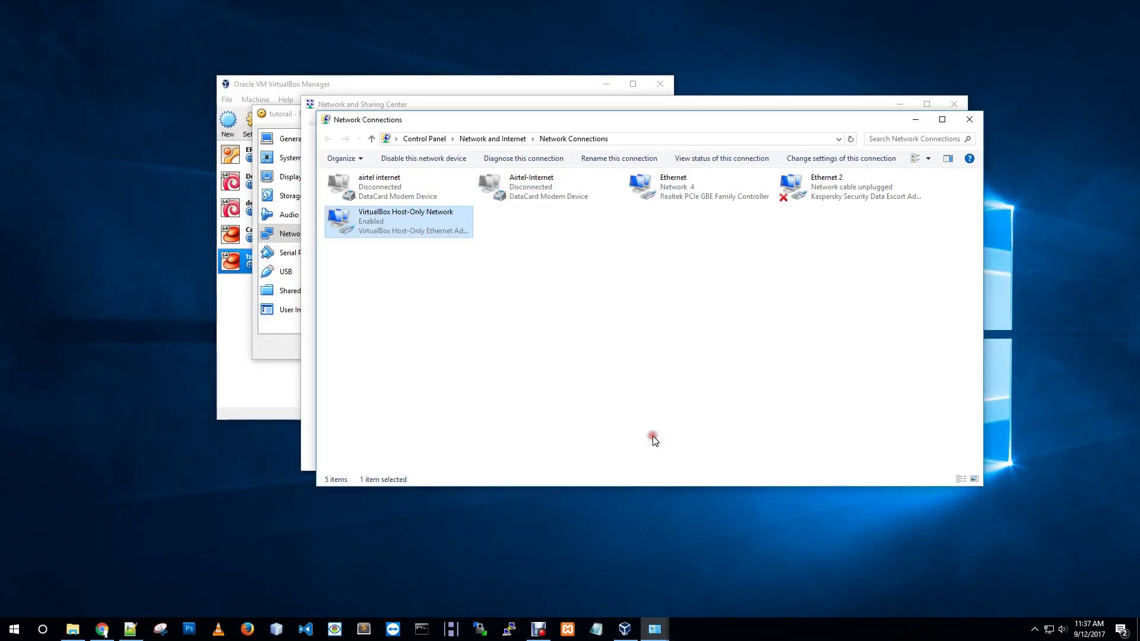
{"action": "left_click", "coordinate": [977, 124]}
{"action": "left_click", "coordinate": [891, 106]}
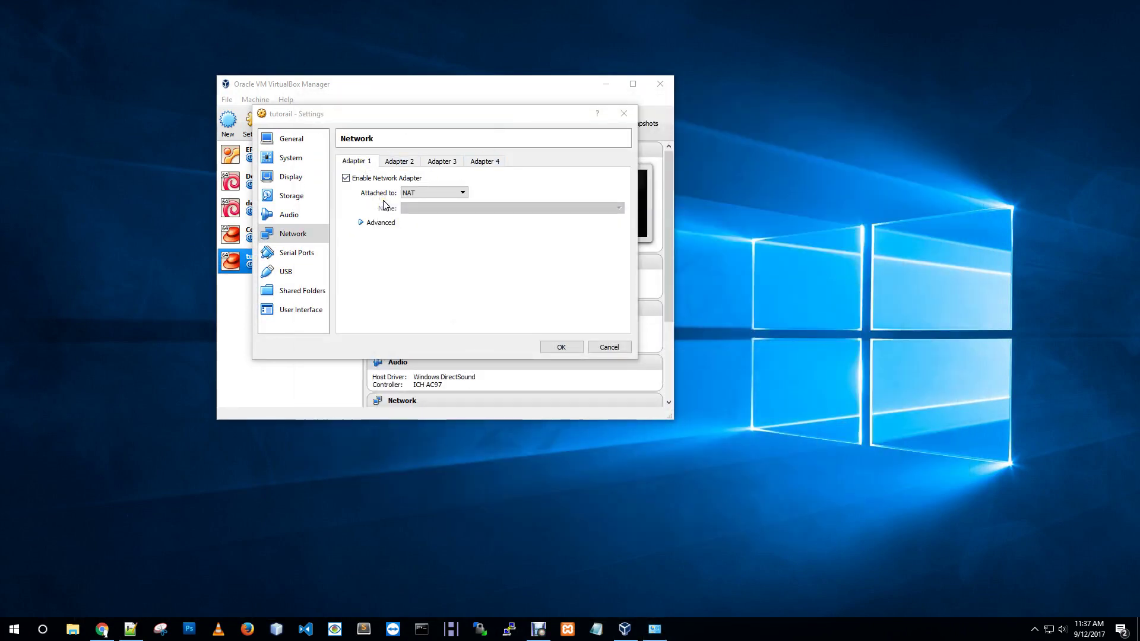
{"action": "left_click", "coordinate": [564, 347]}
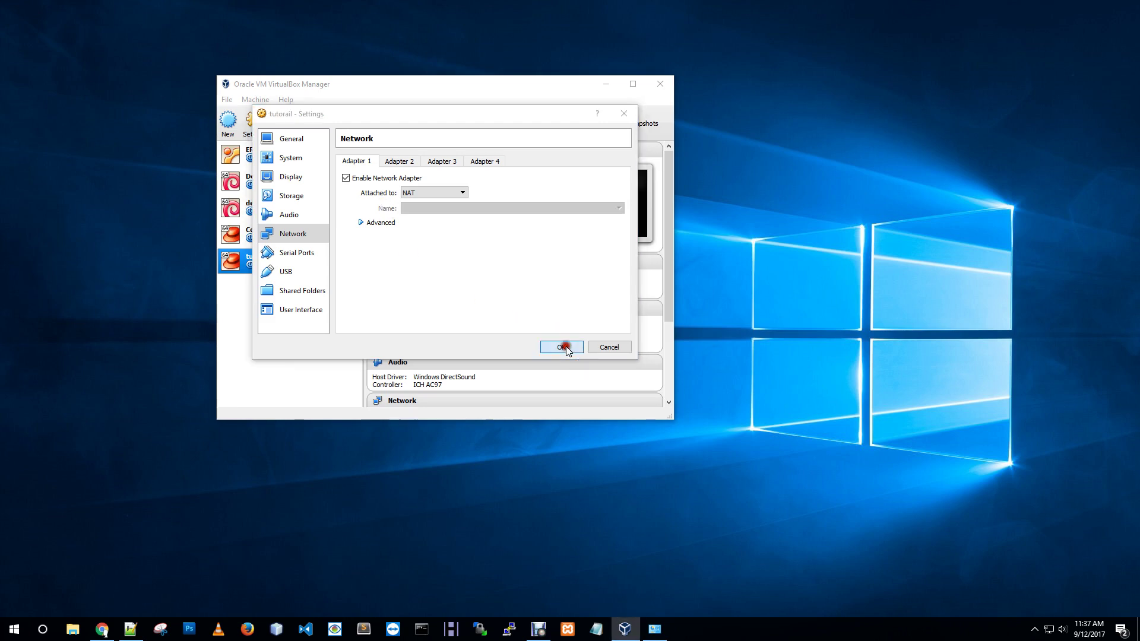
Start the tutorail virtual machine and dismiss the keyboard capture and mouse integration notices
{"action": "left_click", "coordinate": [275, 263]}
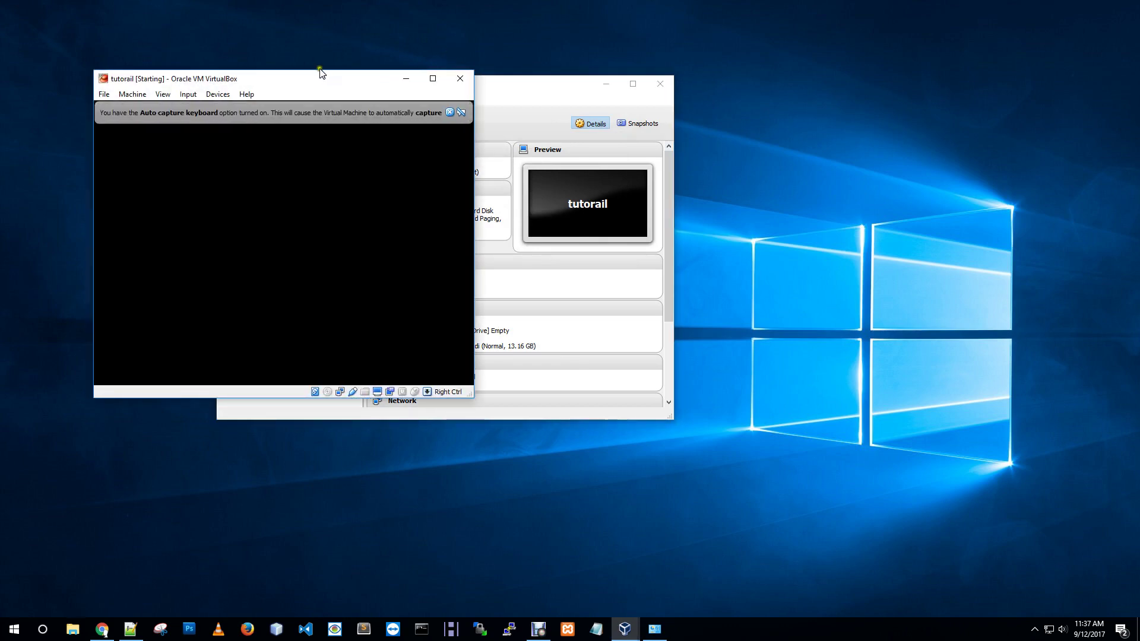
{"action": "left_click_drag", "start_coordinate": [299, 79], "coordinate": [516, 128]}
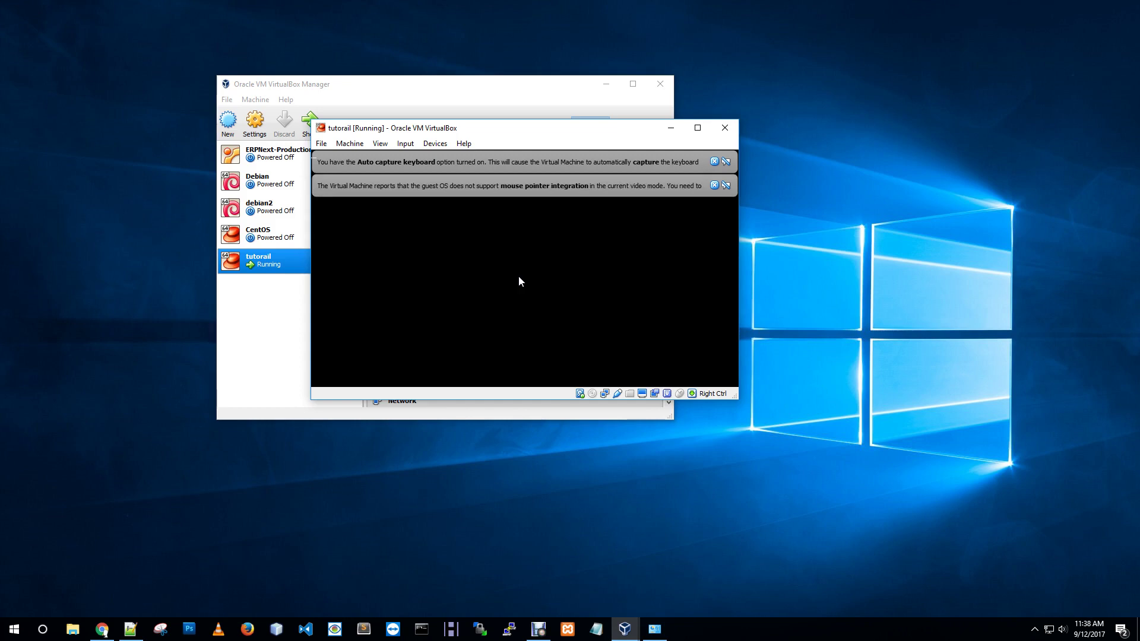
{"action": "left_click", "coordinate": [715, 186]}
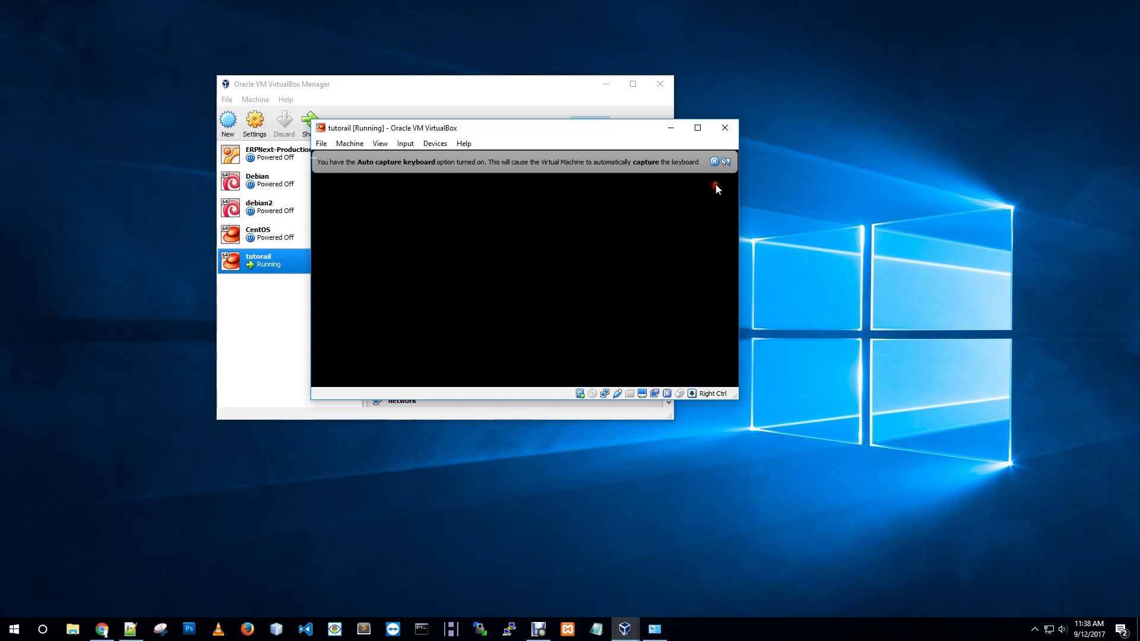
{"action": "left_click", "coordinate": [714, 161]}
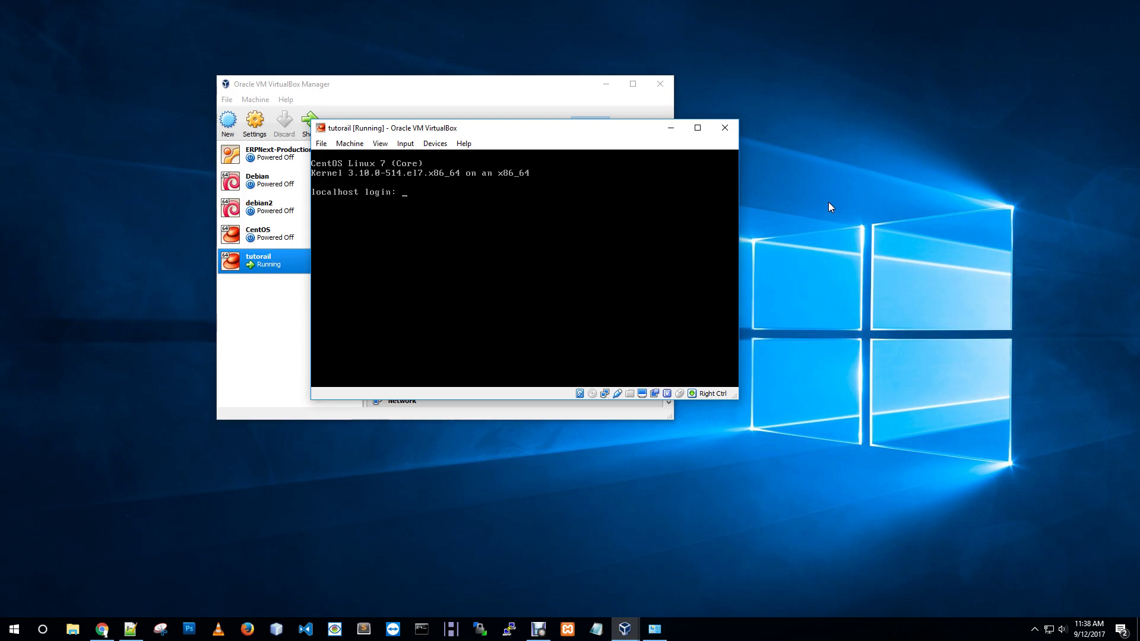
Log in to the CentOS console with the account's username and password
{"action": "type", "text": "chitano"}
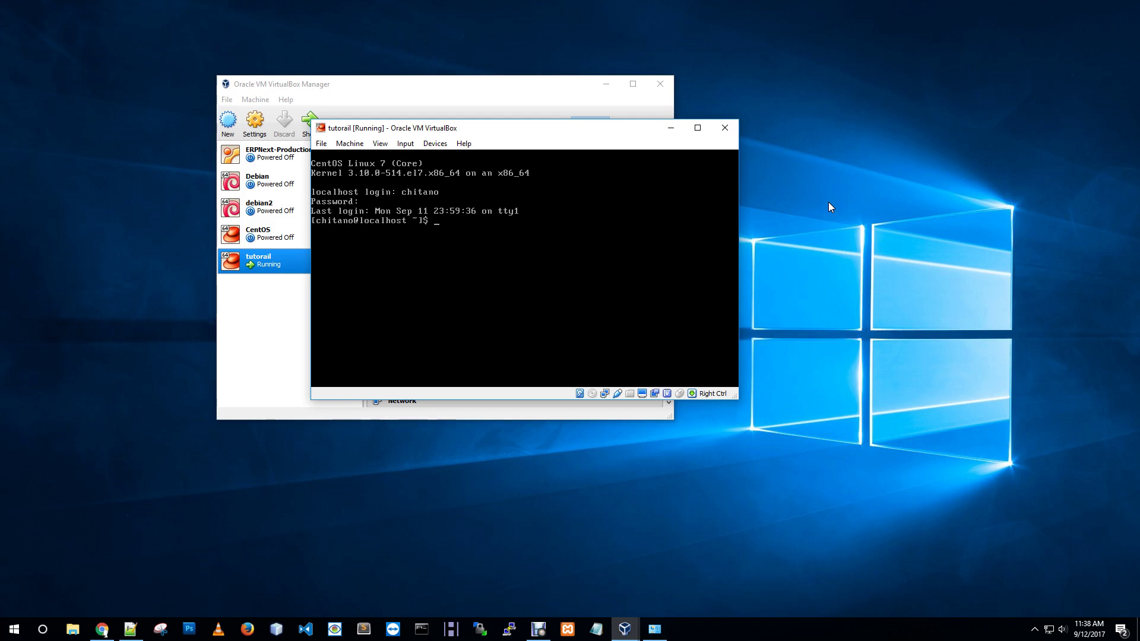
List the virtual machine's network interfaces and IP addresses with /sbin/ip addr show
{"action": "type", "text": "/sbin/ip addr show"}
{"action": "key", "text": "Return"}
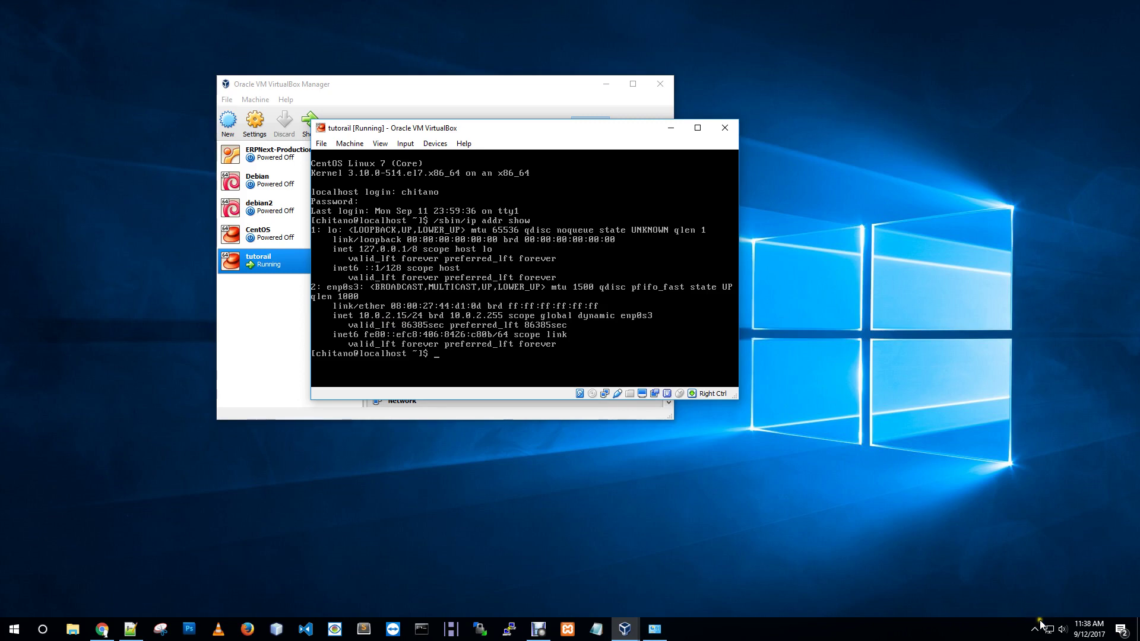
Open the Windows network adapter list, check the connection details of the VirtualBox Host-Only Network, and close its status windows
{"action": "left_click", "coordinate": [655, 628]}
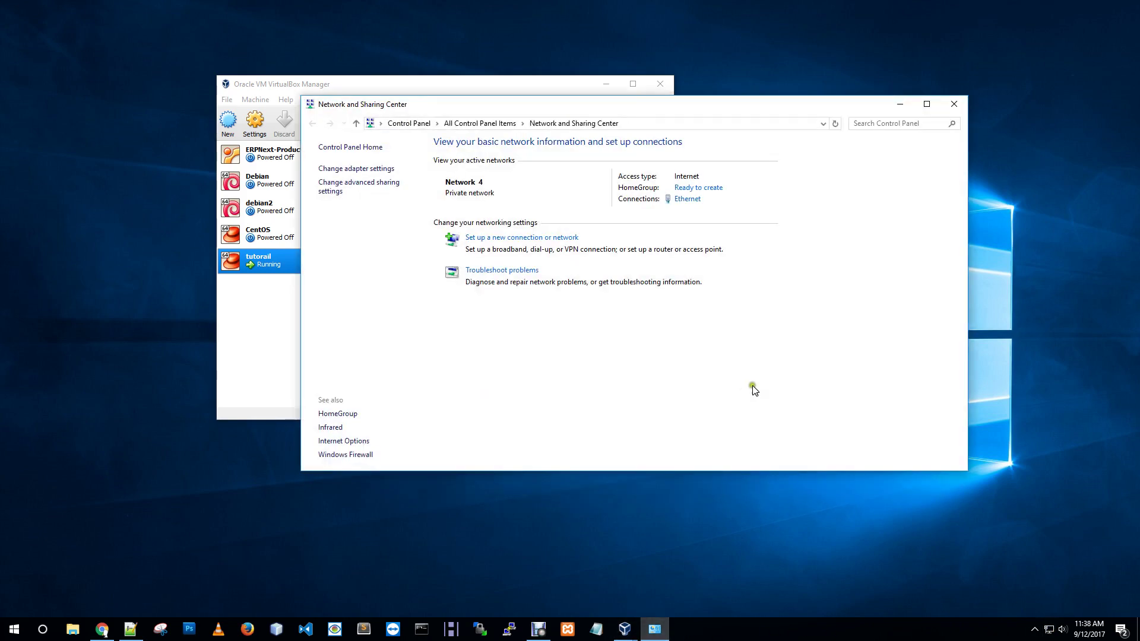
{"action": "left_click", "coordinate": [345, 169]}
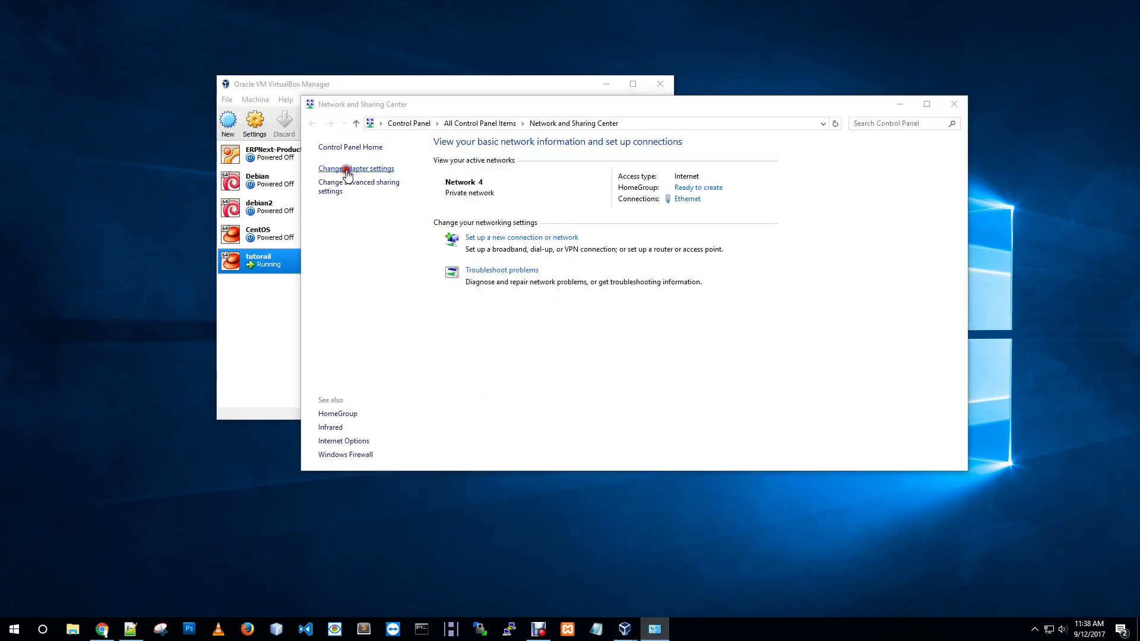
{"action": "right_click", "coordinate": [695, 302]}
{"action": "left_click", "coordinate": [739, 349]}
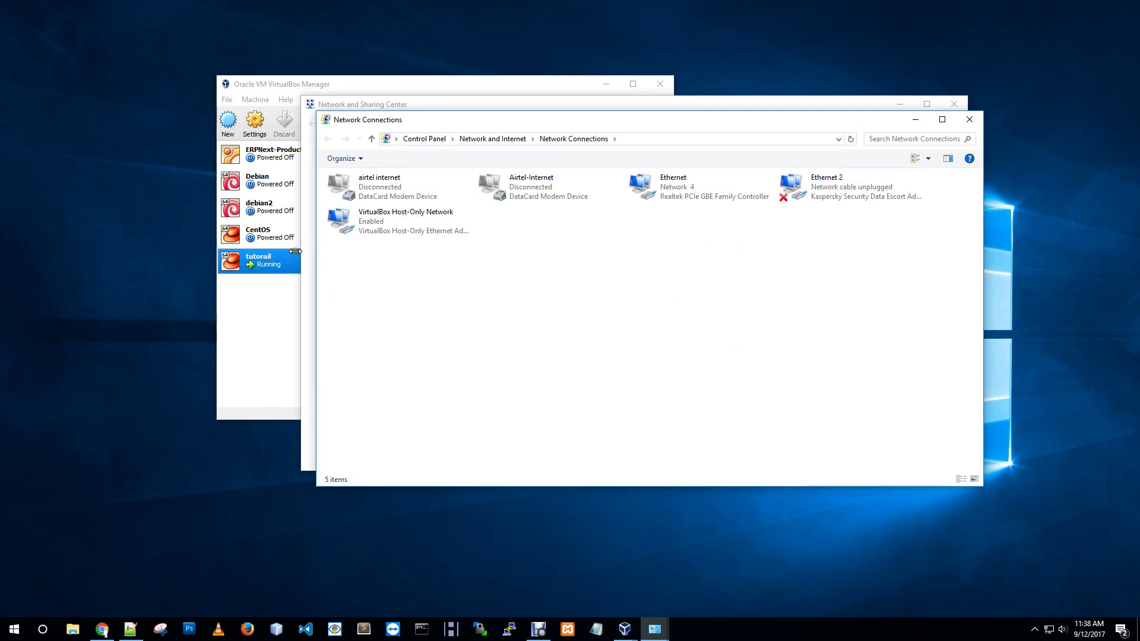
{"action": "left_click", "coordinate": [356, 218]}
{"action": "right_click", "coordinate": [357, 217]}
{"action": "left_click", "coordinate": [380, 234]}
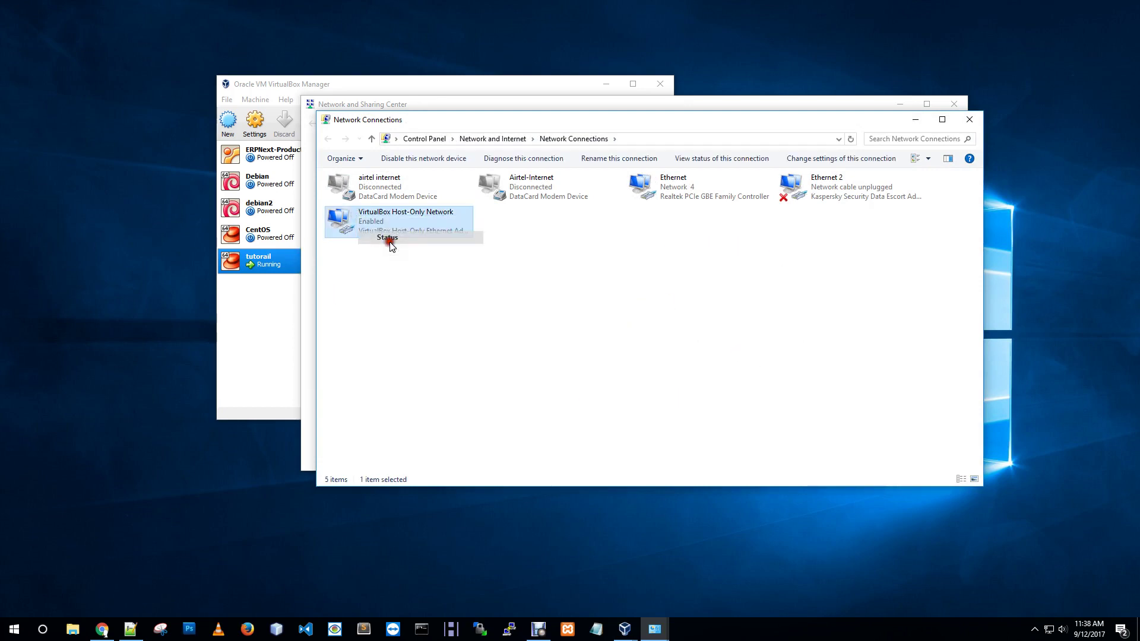
{"action": "left_click", "coordinate": [500, 309]}
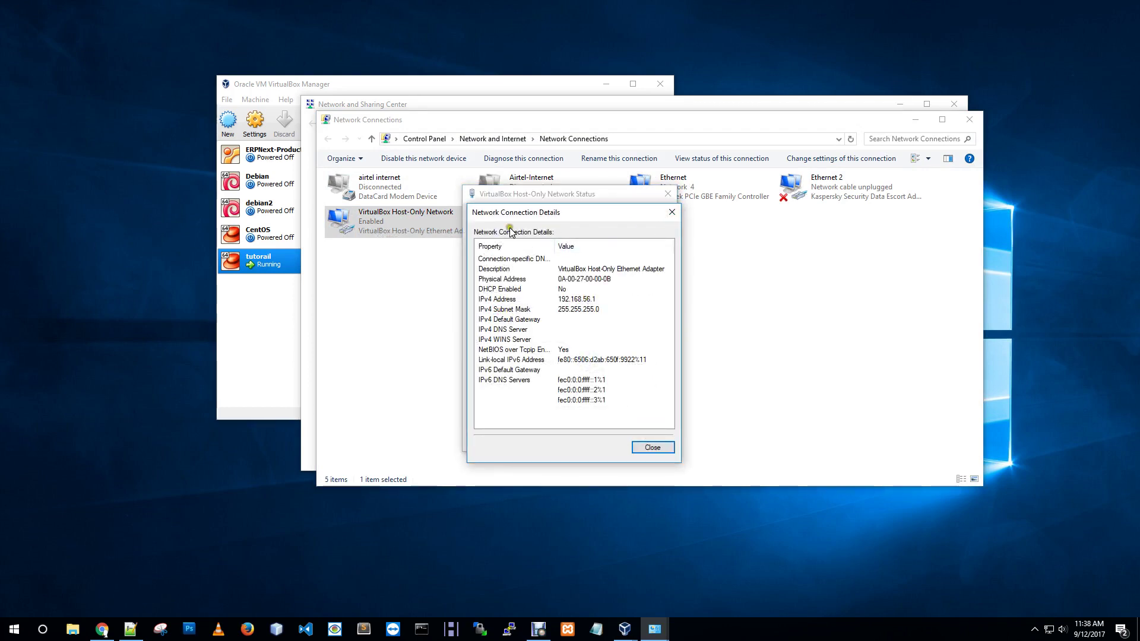
{"action": "left_click", "coordinate": [651, 447]}
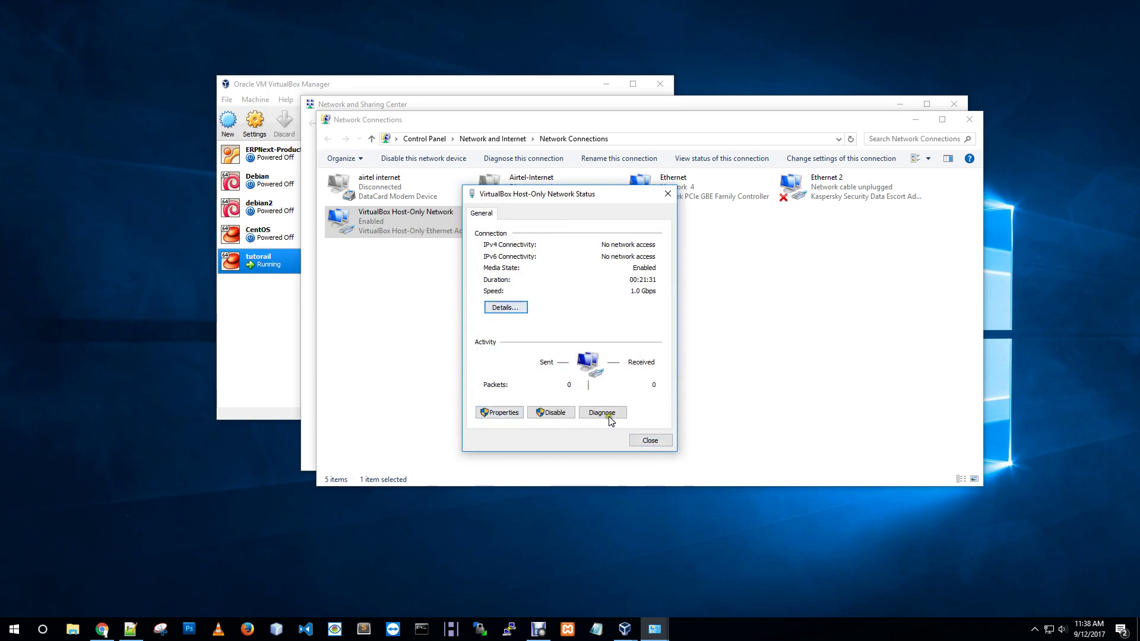
{"action": "left_click", "coordinate": [661, 441]}
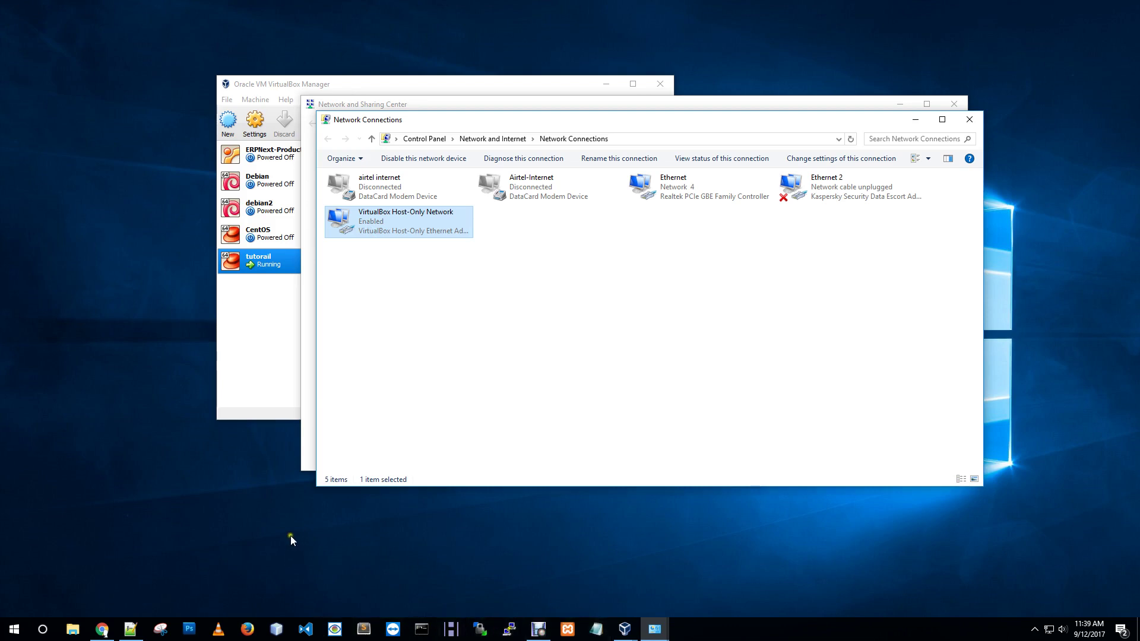
In the Notepad++ notes, add the virtual machine's subnet 10.0.2.0/24 two lines below 192.168.56.0/24, checking its address in the console
{"action": "left_click", "coordinate": [131, 629]}
{"action": "left_click", "coordinate": [133, 107]}
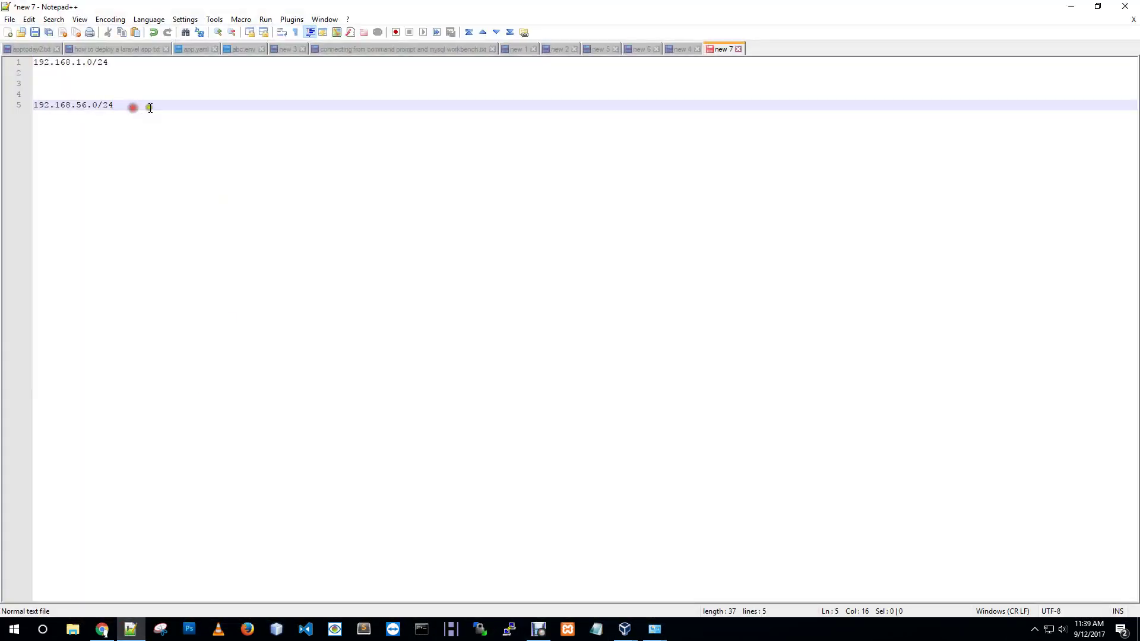
{"action": "key", "text": "Return"}
{"action": "key", "text": "Return"}
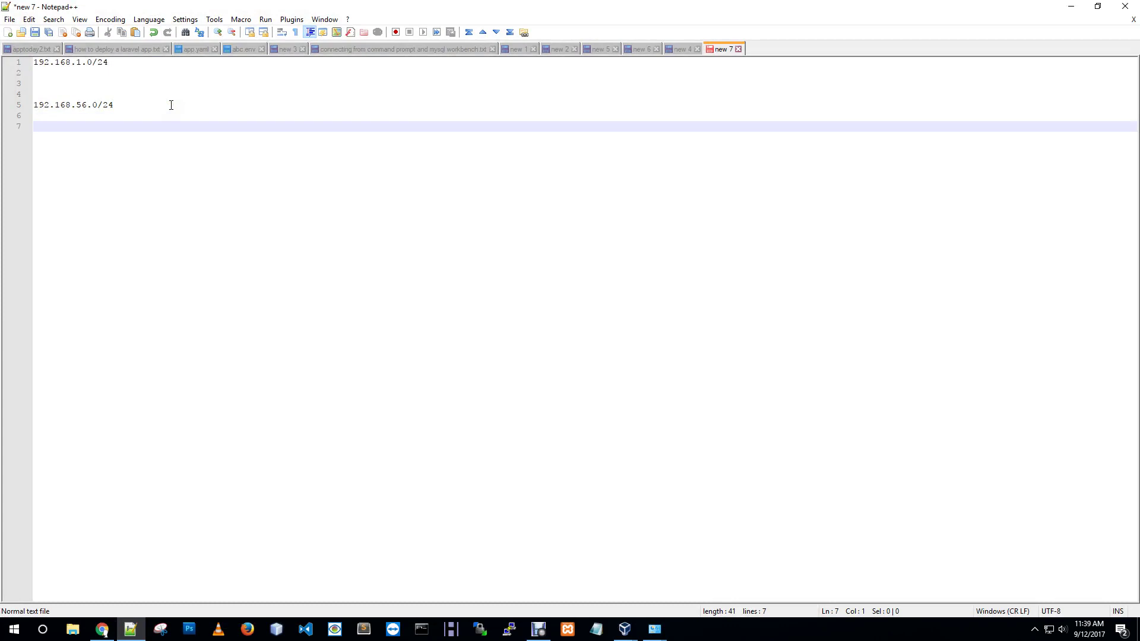
{"action": "type", "text": "10"}
{"action": "mouse_move", "coordinate": [622, 628]}
{"action": "left_click", "coordinate": [659, 587]}
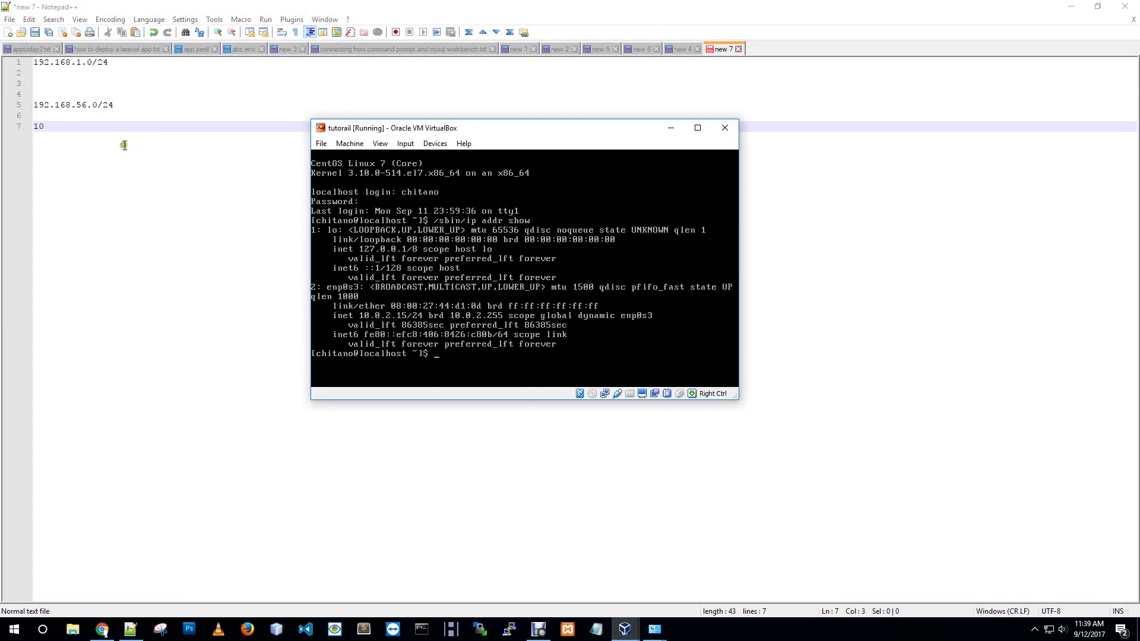
{"action": "left_click", "coordinate": [68, 123]}
{"action": "type", "text": ".0"}
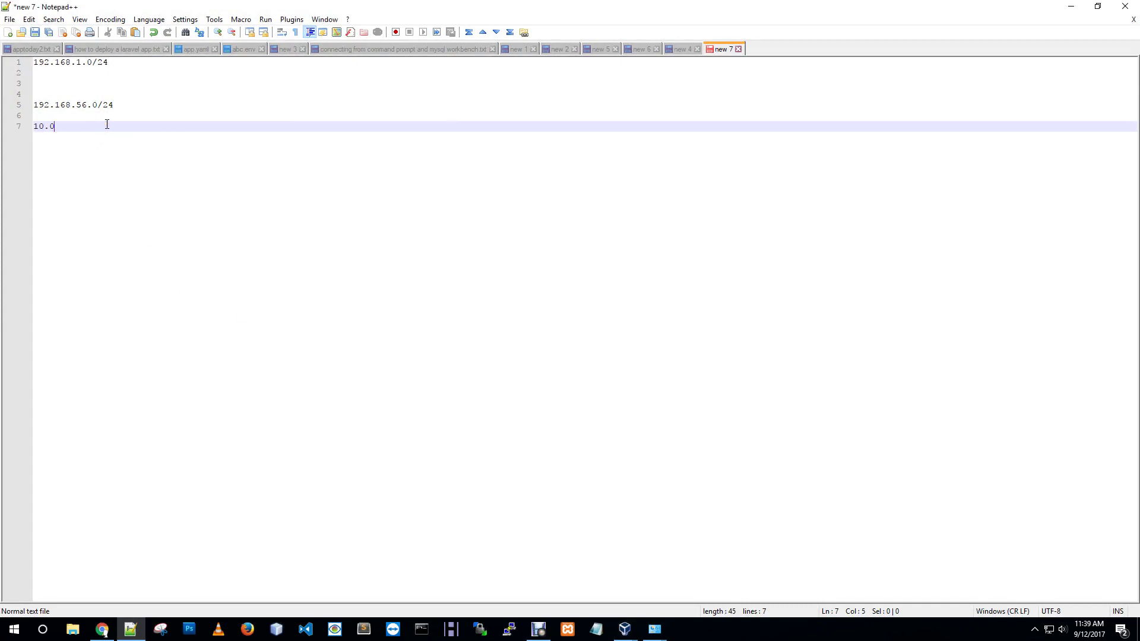
{"action": "type", "text": ".2.0/24"}
Move the 10.0.2.0/24 entry to the line directly below 192.168.1.0/24
{"action": "left_click_drag", "start_coordinate": [143, 126], "coordinate": [31, 126]}
{"action": "key", "text": "ctrl+c"}
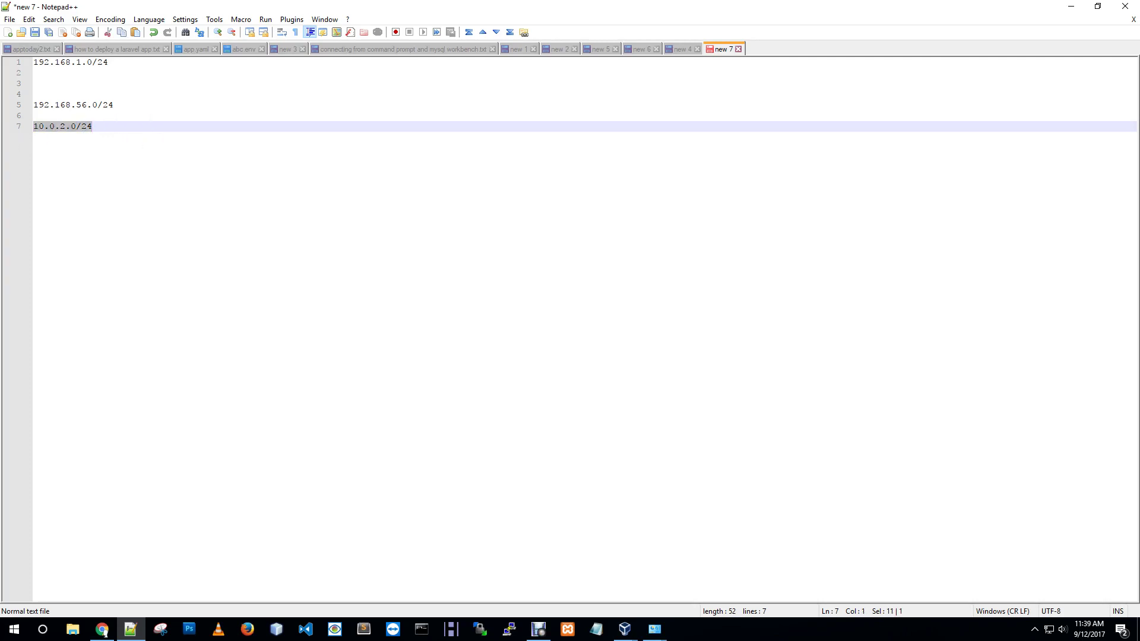
{"action": "key", "text": "Delete"}
{"action": "left_click", "coordinate": [53, 71]}
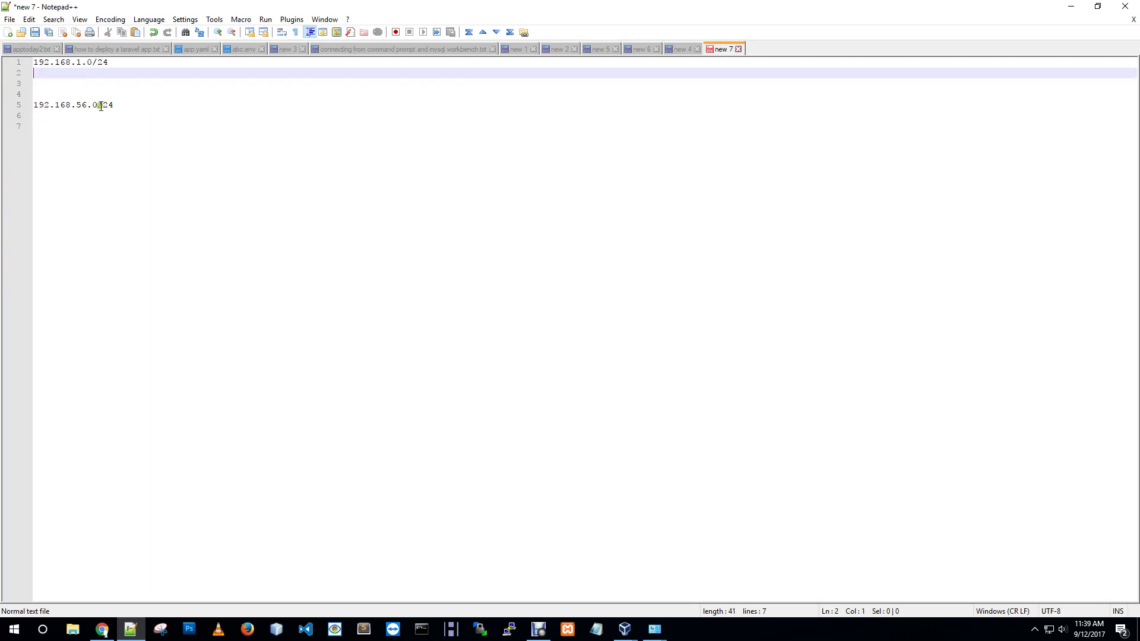
{"action": "key", "text": "ctrl+v"}
Label 192.168.1.0/24 as "Physical PC" and 10.0.2.0/24 as "Virtual PC", and select both lines
{"action": "left_click", "coordinate": [115, 63]}
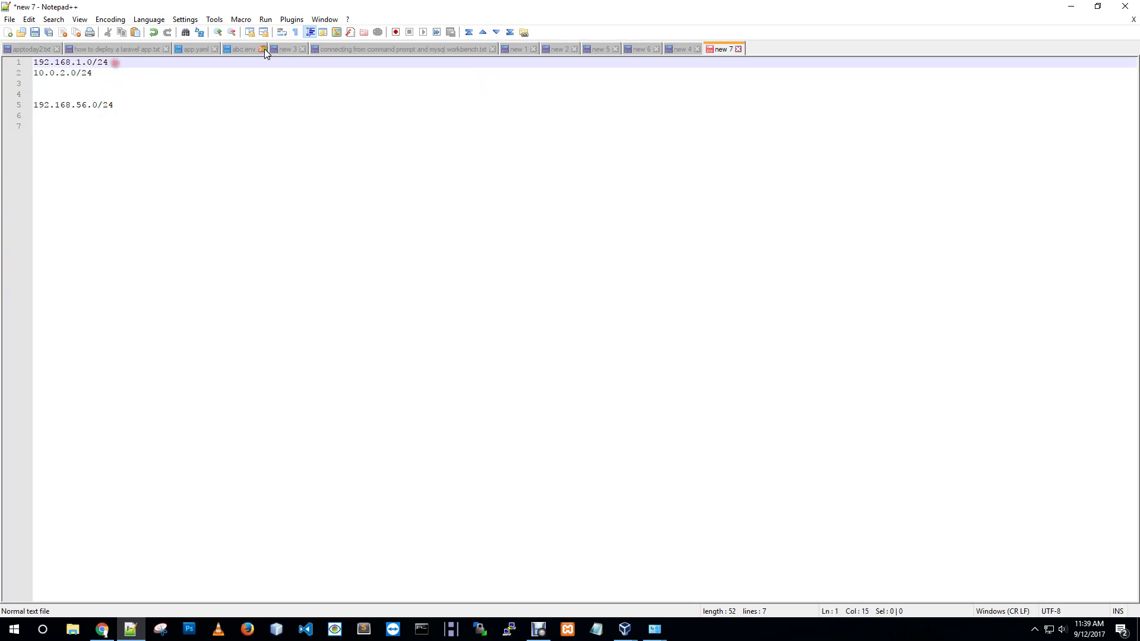
{"action": "type", "text": "P"}
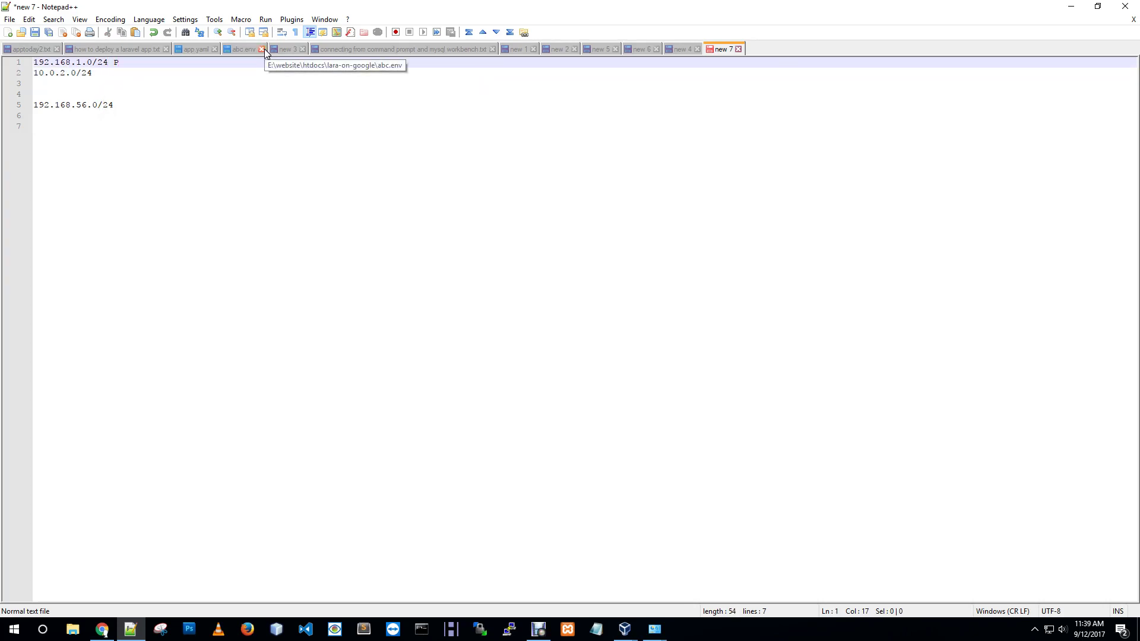
{"action": "type", "text": "hysical P"}
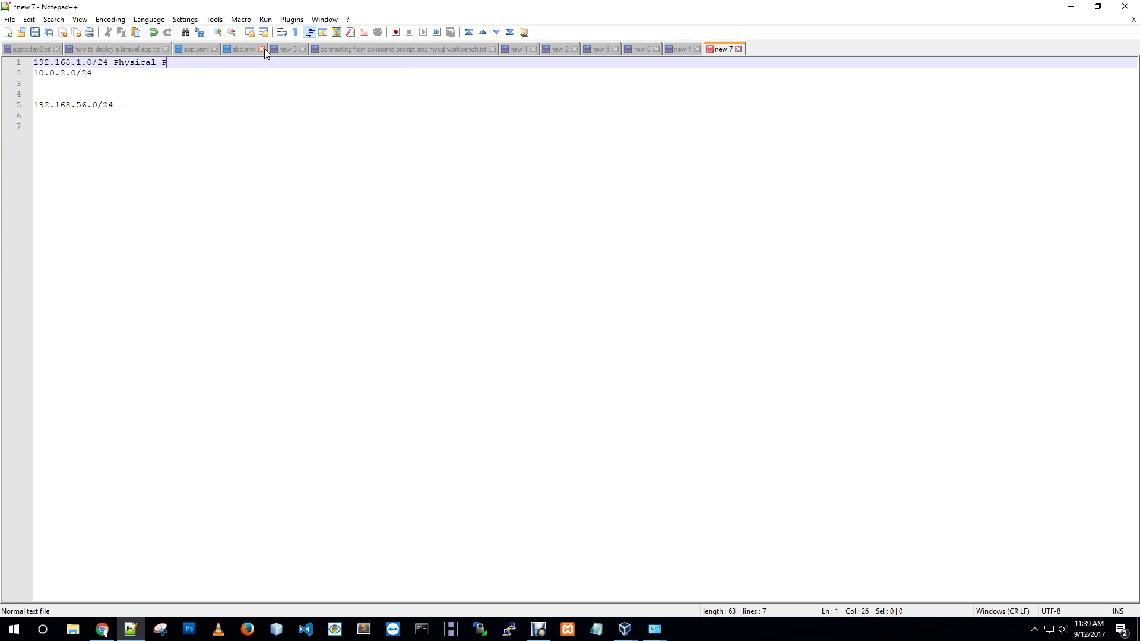
{"action": "type", "text": "C"}
{"action": "key", "text": "Down"}
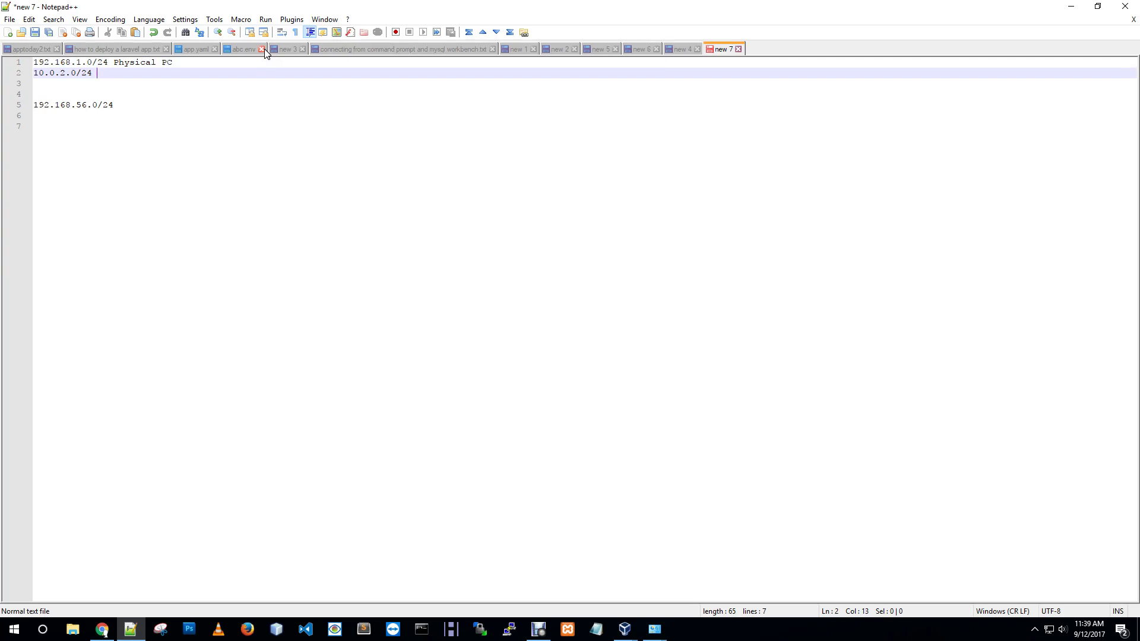
{"action": "type", "text": "Virtual PC"}
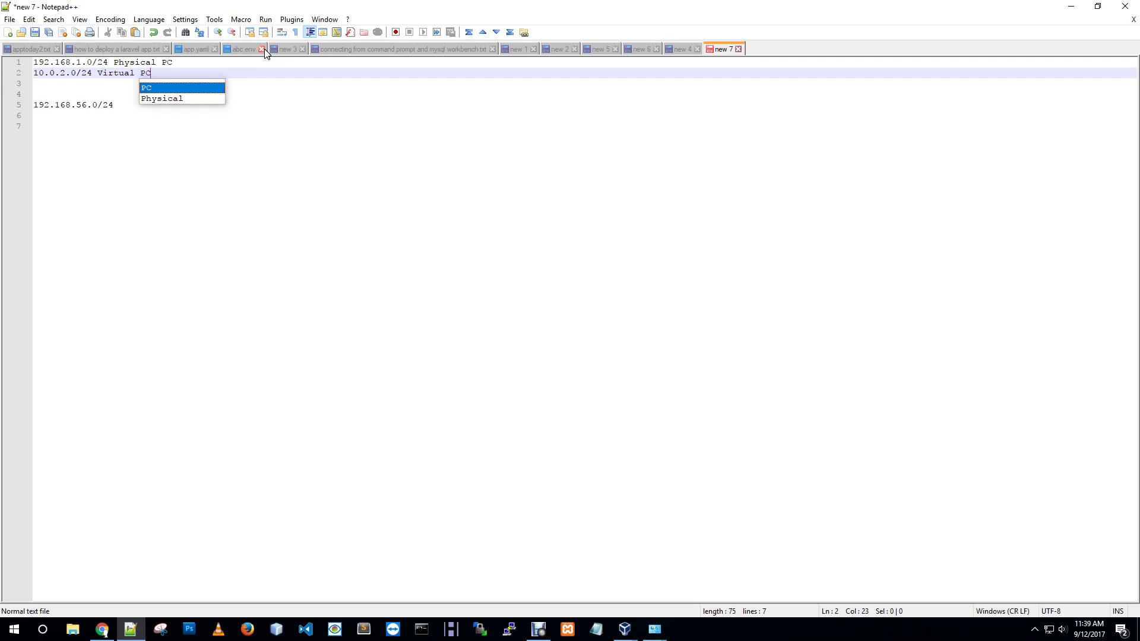
{"action": "left_click", "coordinate": [306, 204]}
{"action": "left_click_drag", "start_coordinate": [194, 75], "coordinate": [34, 62]}
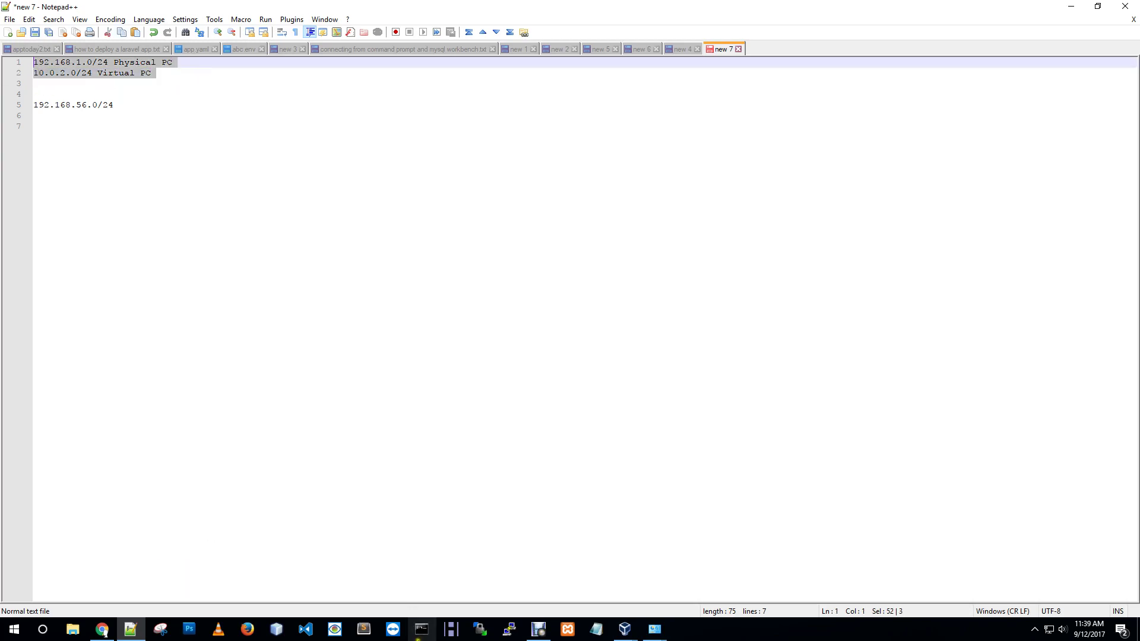
In the Windows Command Prompt, ping 10.10.2.15, consulting the virtual machine's console for the last part of the address
{"action": "left_click", "coordinate": [422, 628]}
{"action": "type", "text": "ping "}
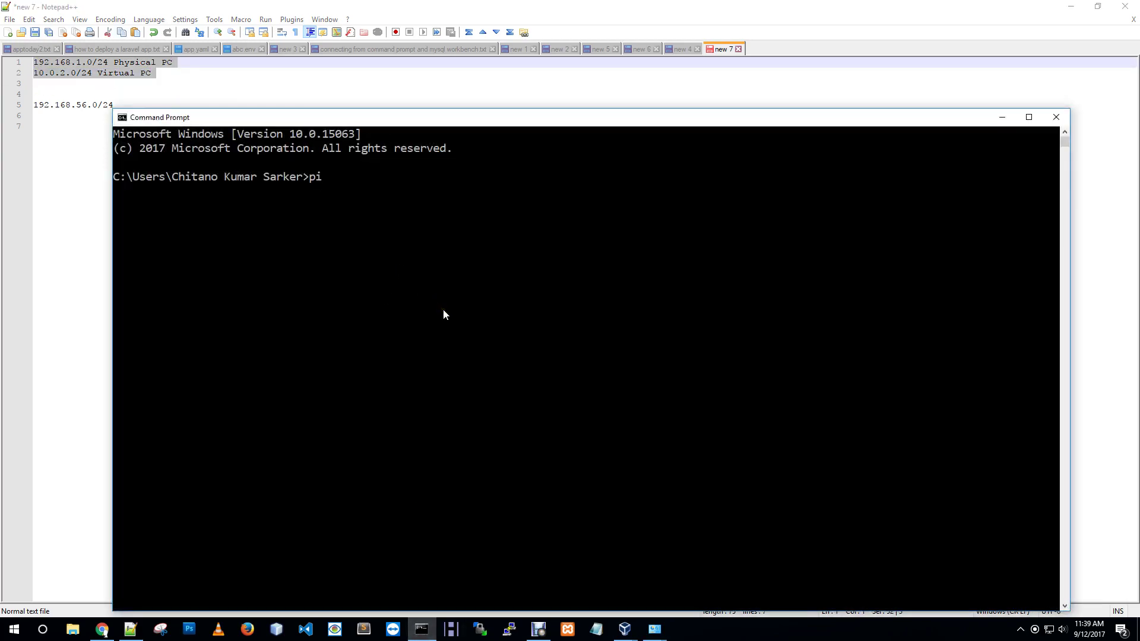
{"action": "type", "text": "10.10.2."}
{"action": "left_click", "coordinate": [414, 628]}
{"action": "mouse_move", "coordinate": [625, 629]}
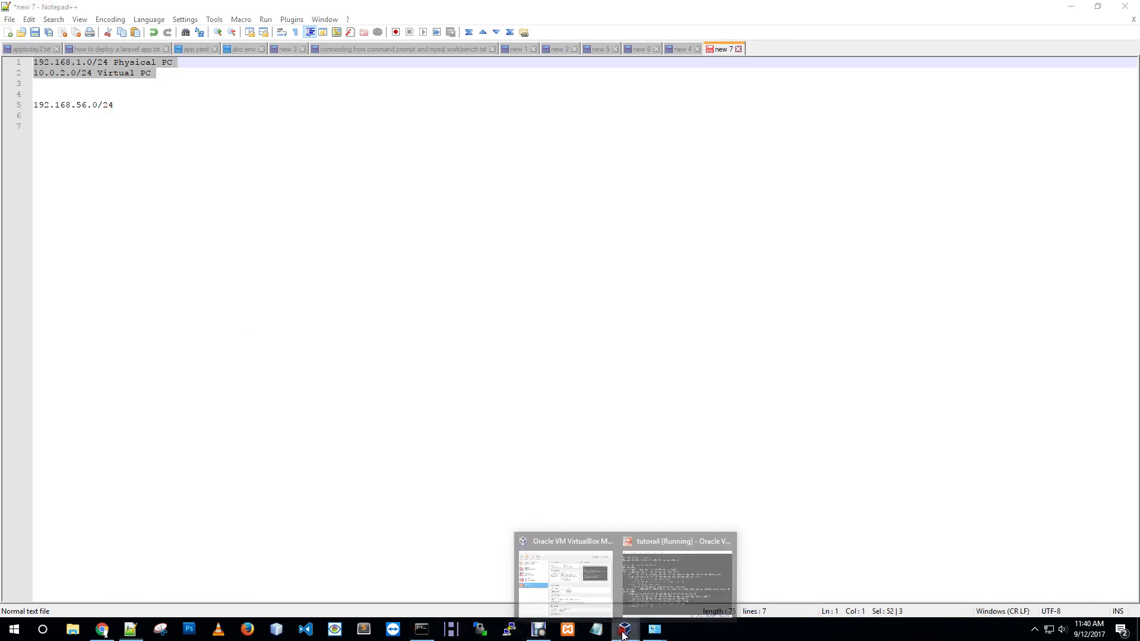
{"action": "left_click", "coordinate": [689, 561]}
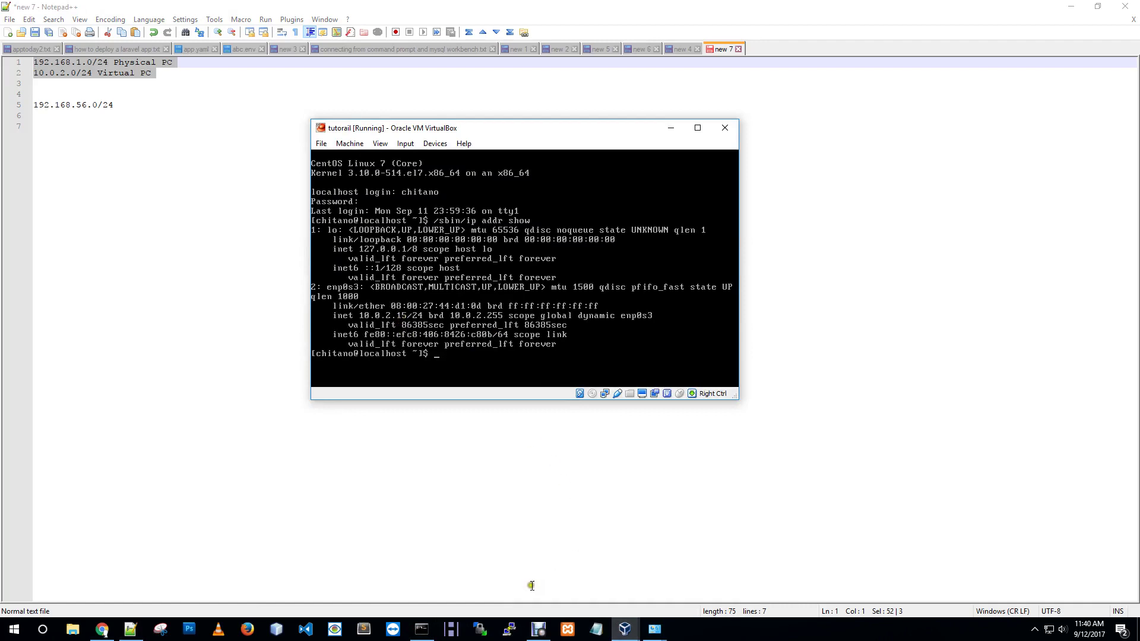
{"action": "left_click", "coordinate": [423, 629]}
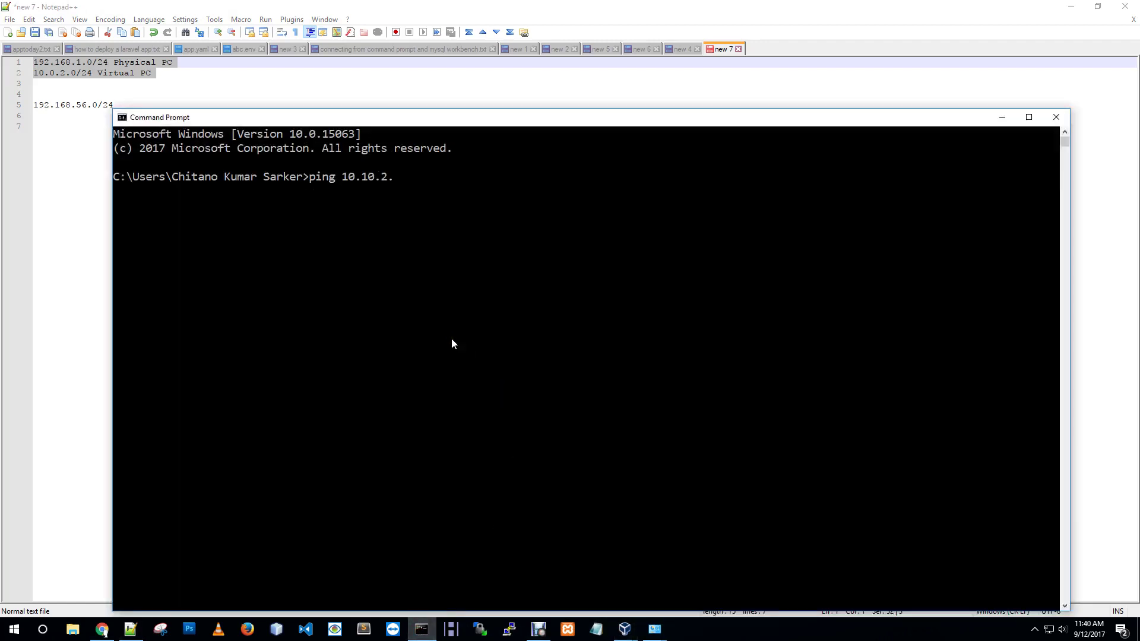
{"action": "type", "text": "15"}
{"action": "key", "text": "Return"}
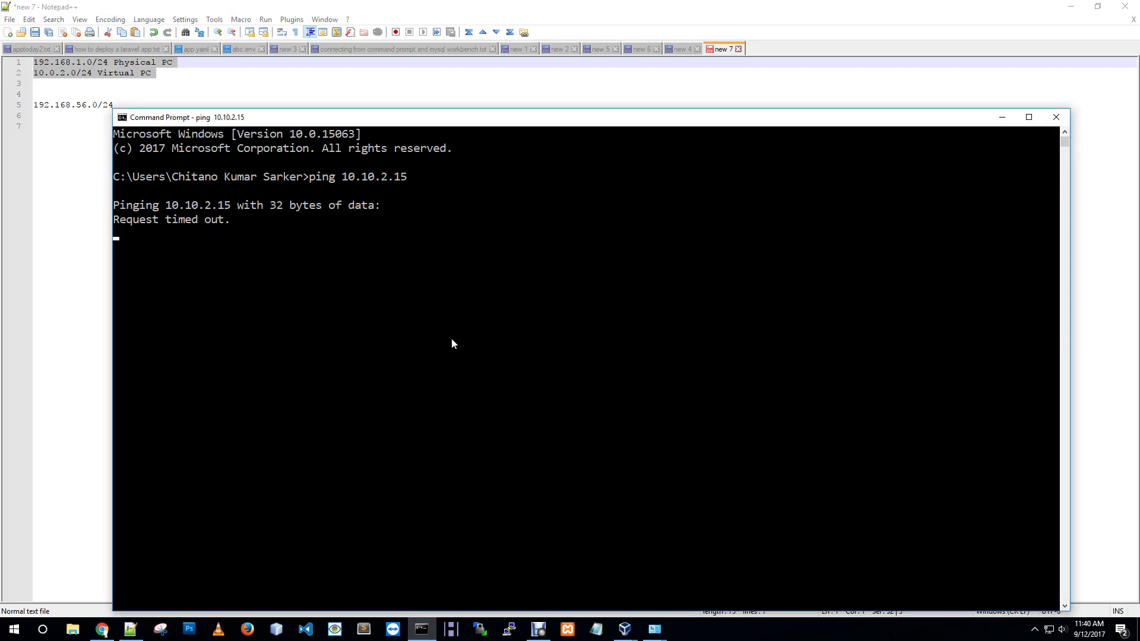
Check the connection details of the host's Ethernet adapter in Network Connections, close them, and return to the tutorail console
{"action": "left_click", "coordinate": [625, 629]}
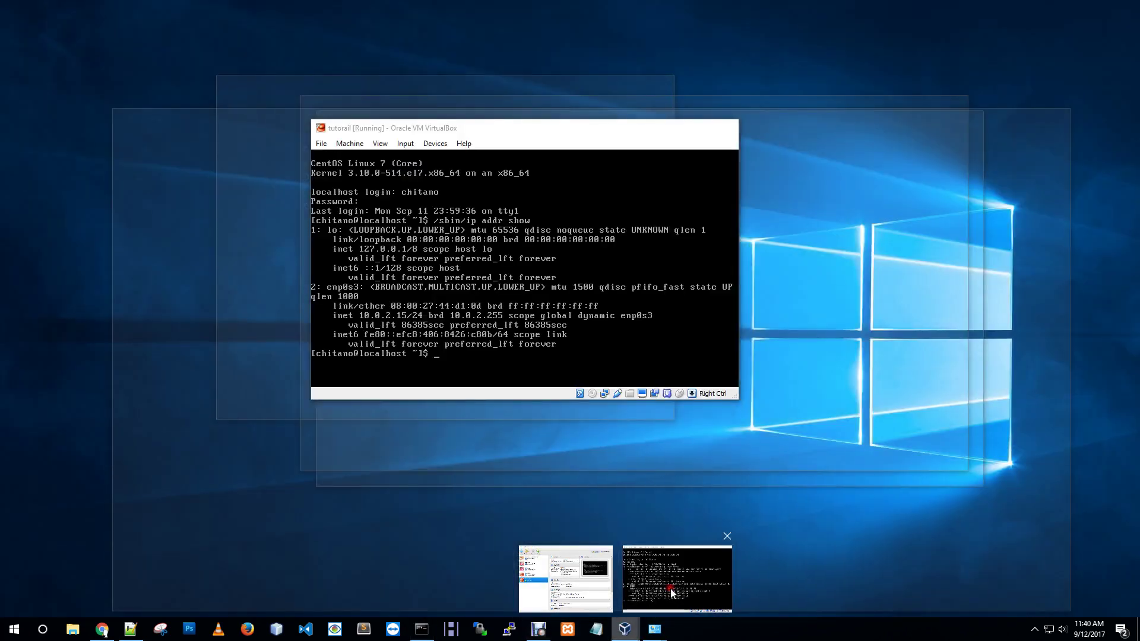
{"action": "left_click", "coordinate": [671, 590]}
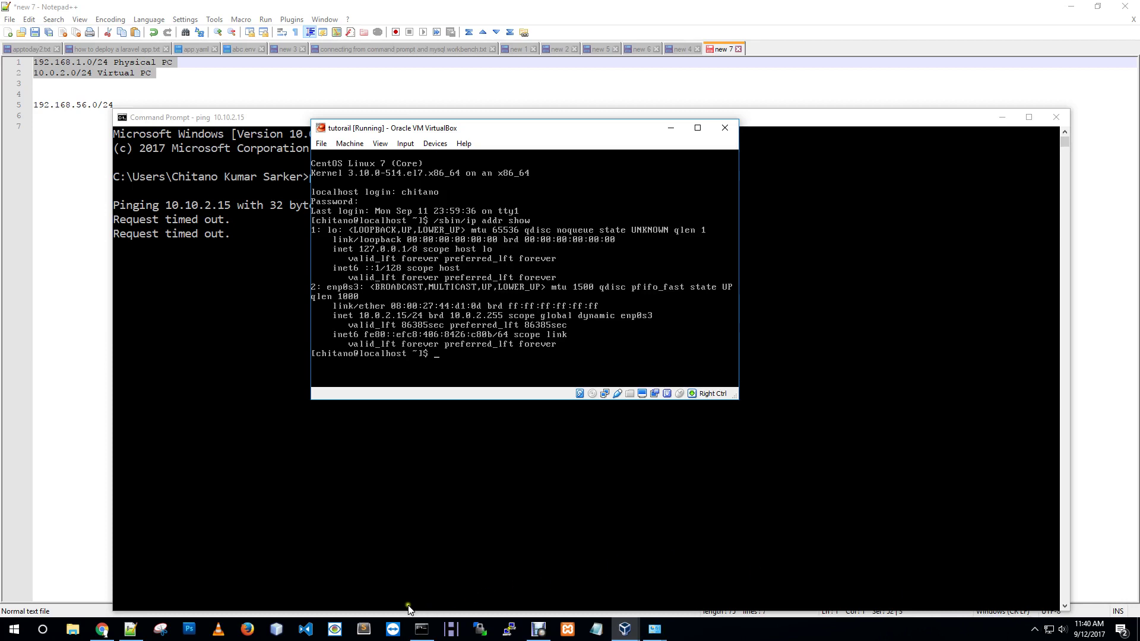
{"action": "mouse_move", "coordinate": [651, 629]}
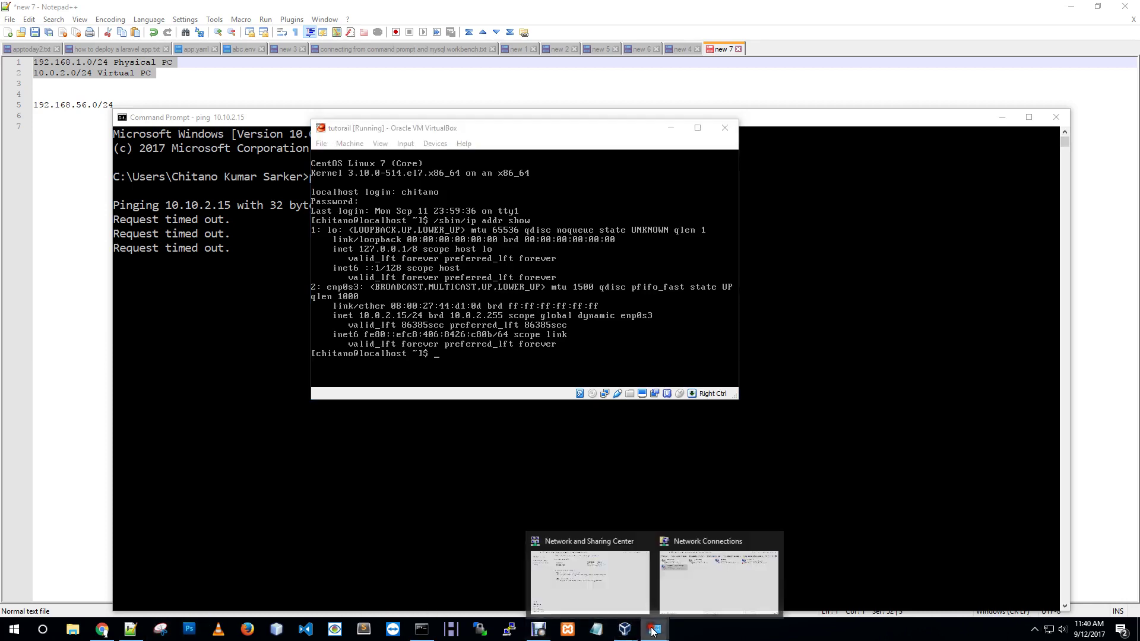
{"action": "left_click", "coordinate": [701, 588]}
{"action": "right_click", "coordinate": [662, 183]}
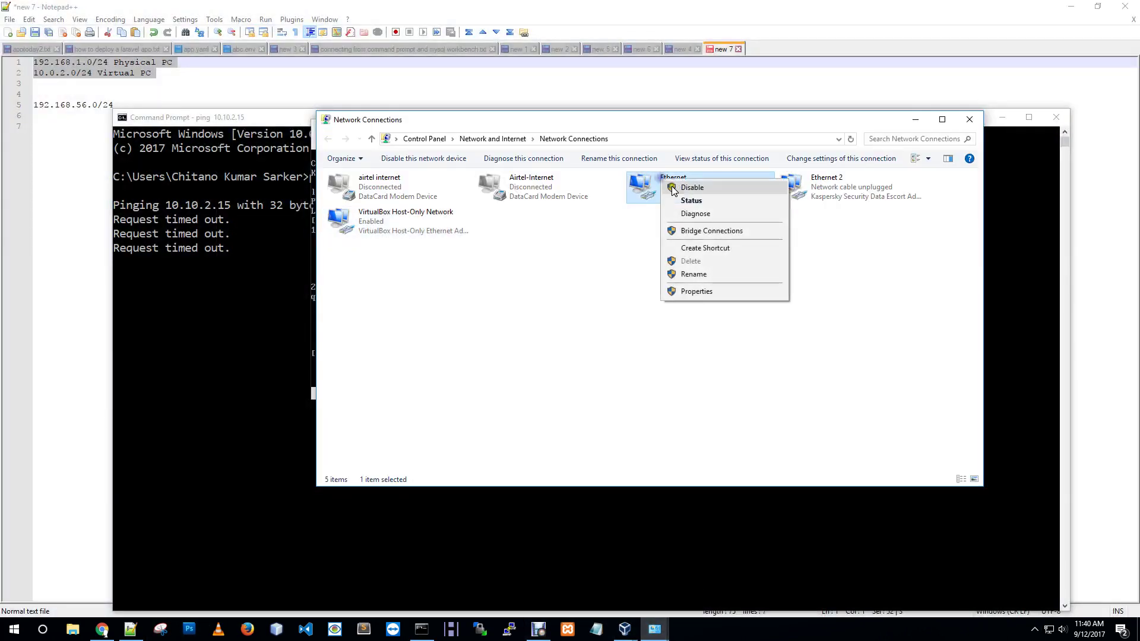
{"action": "left_click", "coordinate": [662, 199]}
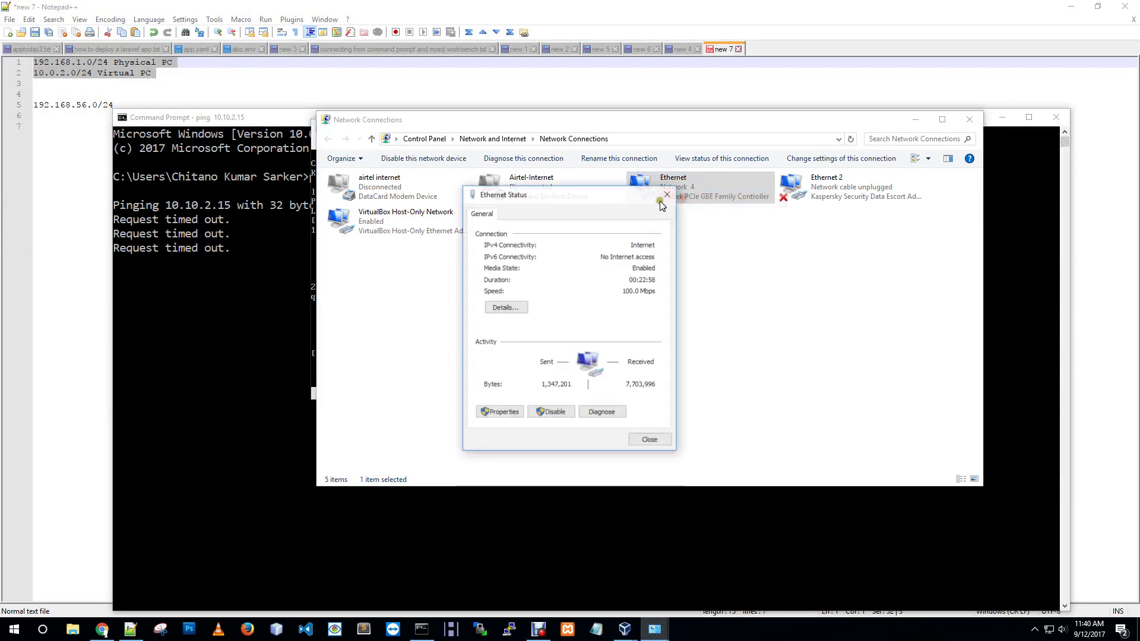
{"action": "left_click", "coordinate": [506, 307]}
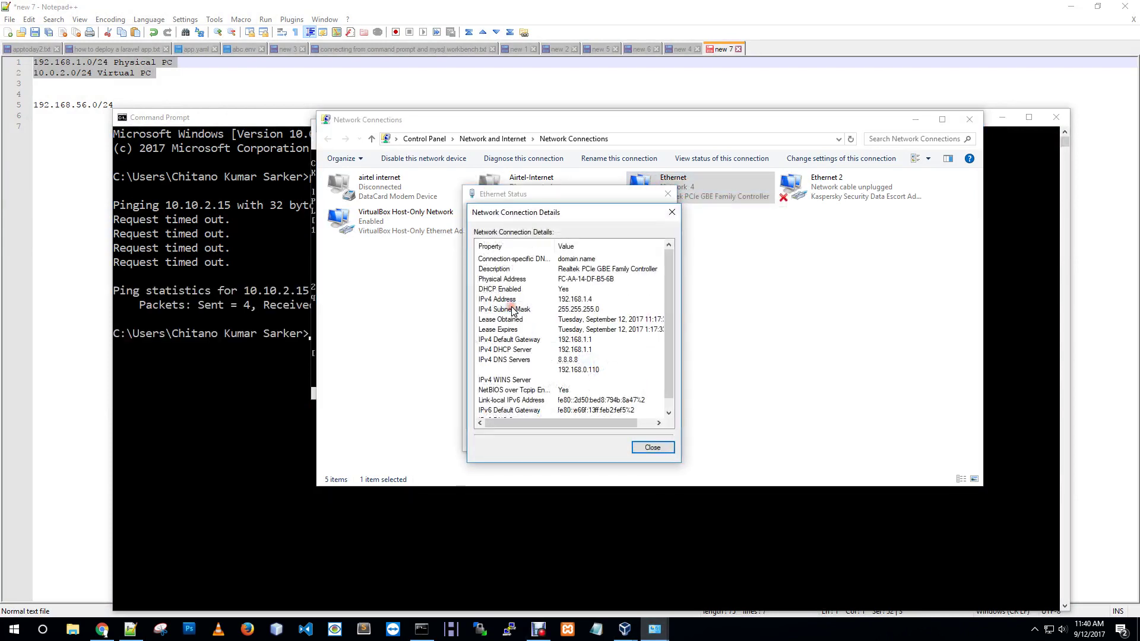
{"action": "left_click", "coordinate": [672, 212]}
{"action": "left_click", "coordinate": [668, 194]}
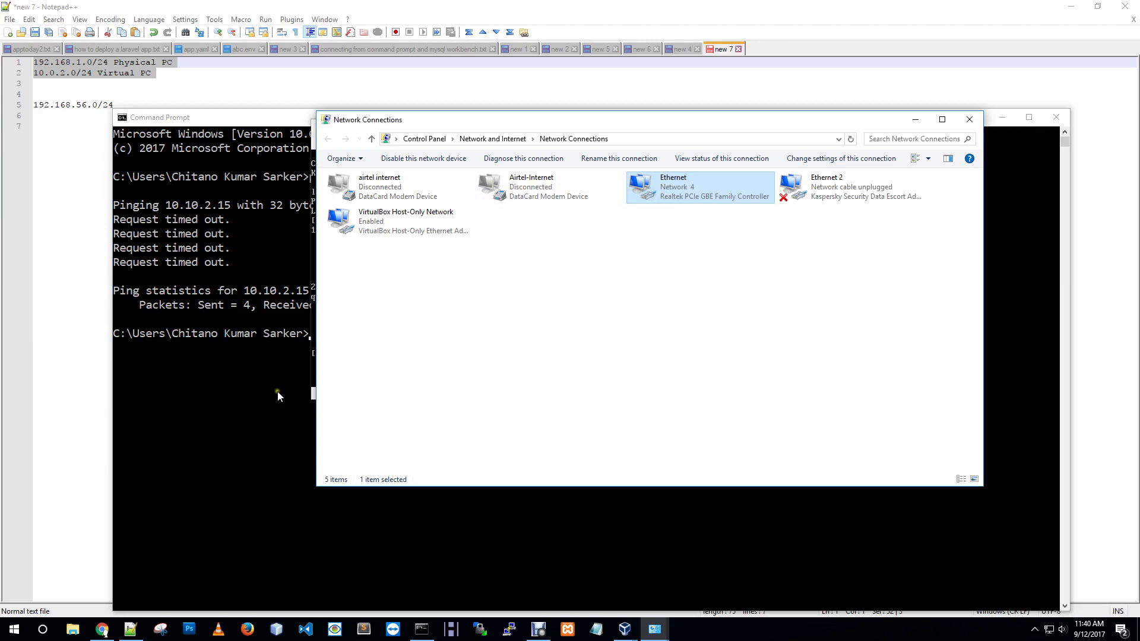
{"action": "left_click", "coordinate": [624, 629]}
{"action": "left_click", "coordinate": [654, 605]}
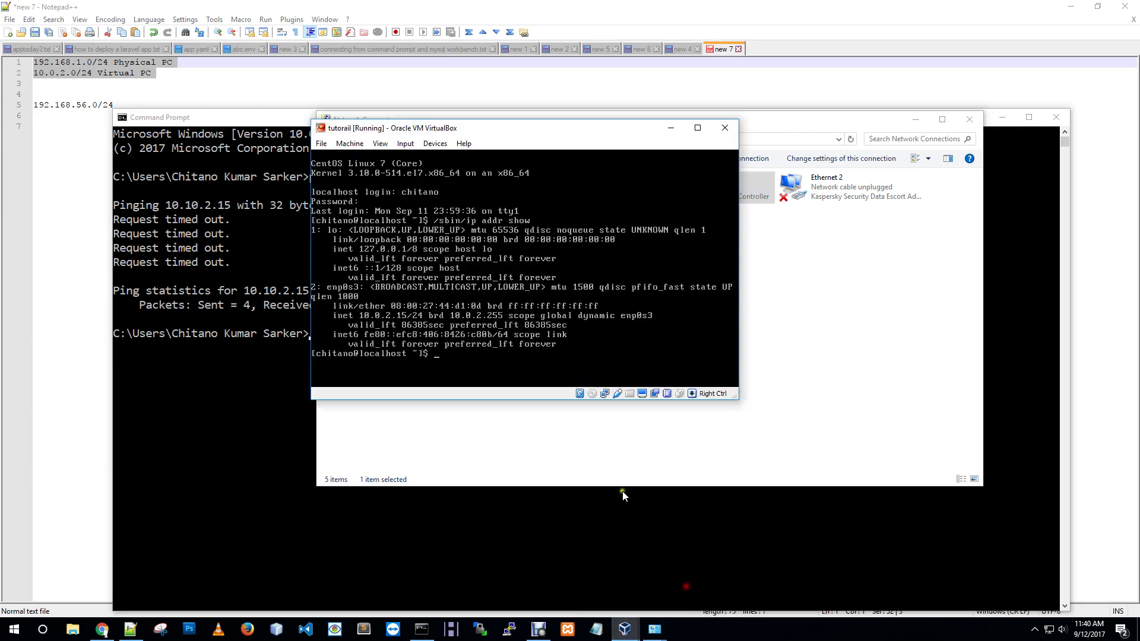
{"action": "type", "text": "ping google.com"}
{"action": "key", "text": "Up"}
{"action": "key", "text": "BackSpace"}
{"action": "key", "text": "BackSpace"}
{"action": "key", "text": "BackSpace"}
{"action": "key", "text": "BackSpace"}
{"action": "key", "text": "BackSpace"}
{"action": "key", "text": "BackSpace"}
{"action": "key", "text": "BackSpace"}
{"action": "key", "text": "BackSpace"}
{"action": "key", "text": "BackSpace"}
{"action": "key", "text": "BackSpace"}
{"action": "key", "text": "BackSpace"}
{"action": "key", "text": "BackSpace"}
{"action": "key", "text": "BackSpace"}
{"action": "key", "text": "BackSpace"}
{"action": "key", "text": "BackSpace"}
{"action": "key", "text": "BackSpace"}
{"action": "key", "text": "BackSpace"}
{"action": "key", "text": "BackSpace"}
Ping the physical PC at 192.168.1.4 from the virtual machine and stop the ping after a number of replies
{"action": "type", "text": "ping 192.168.1.4"}
{"action": "key", "text": "Return"}
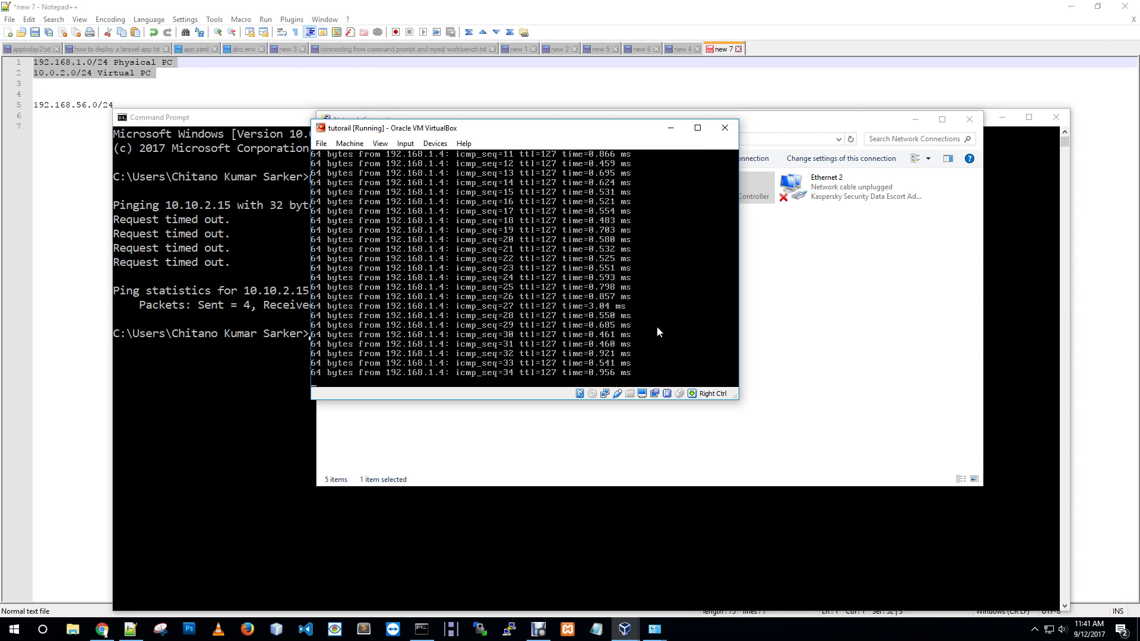
{"action": "key", "text": "ctrl+c"}
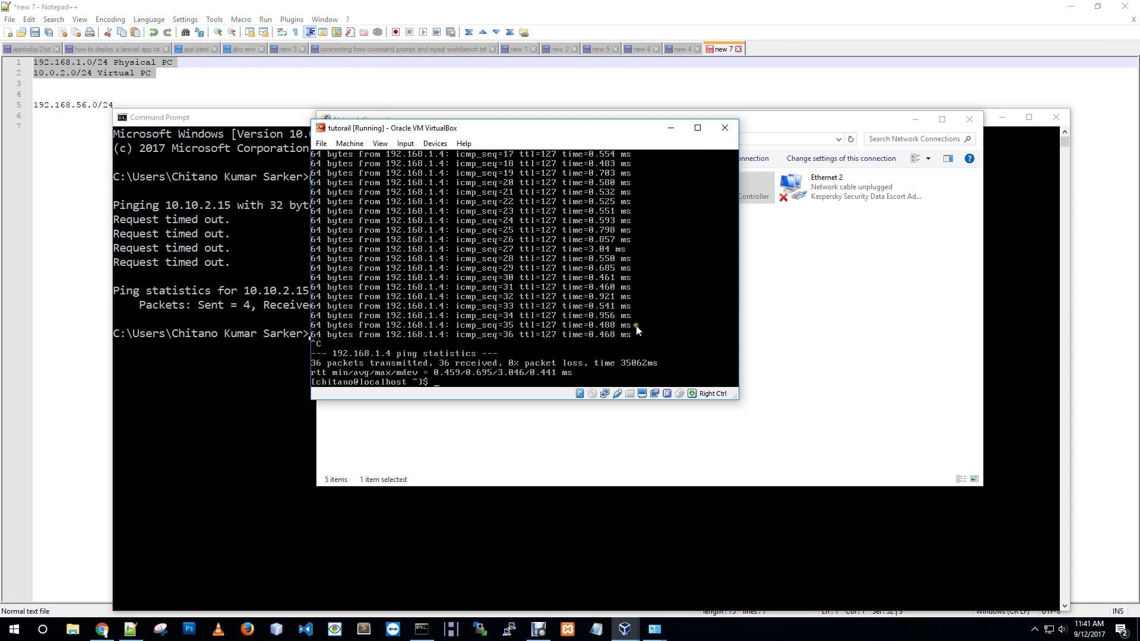
Shut down the virtual machine with init 0, close the Command Prompt and network windows, and minimise the notes
{"action": "type", "text": "initt 0"}
{"action": "key", "text": "Return"}
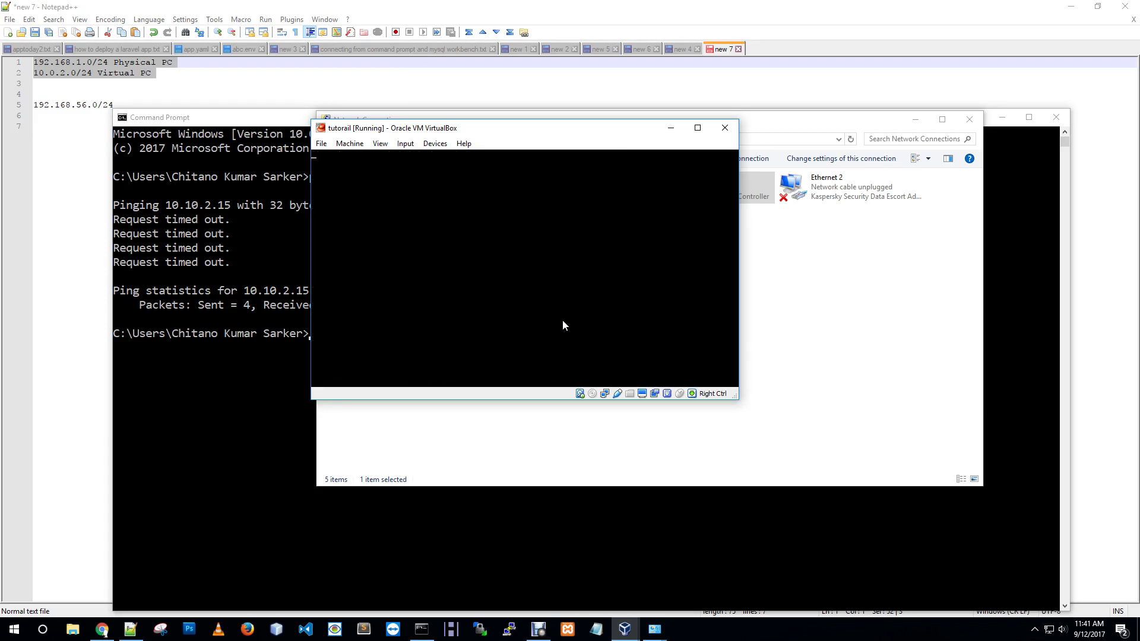
{"action": "left_click", "coordinate": [1056, 117]}
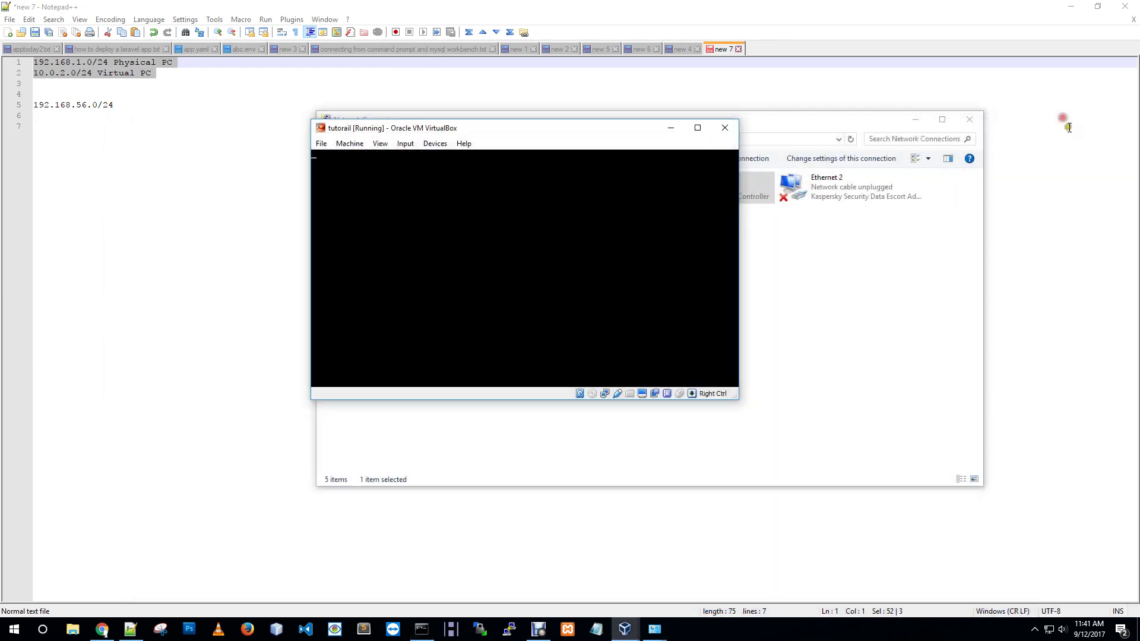
{"action": "left_click", "coordinate": [895, 128]}
{"action": "left_click", "coordinate": [969, 120]}
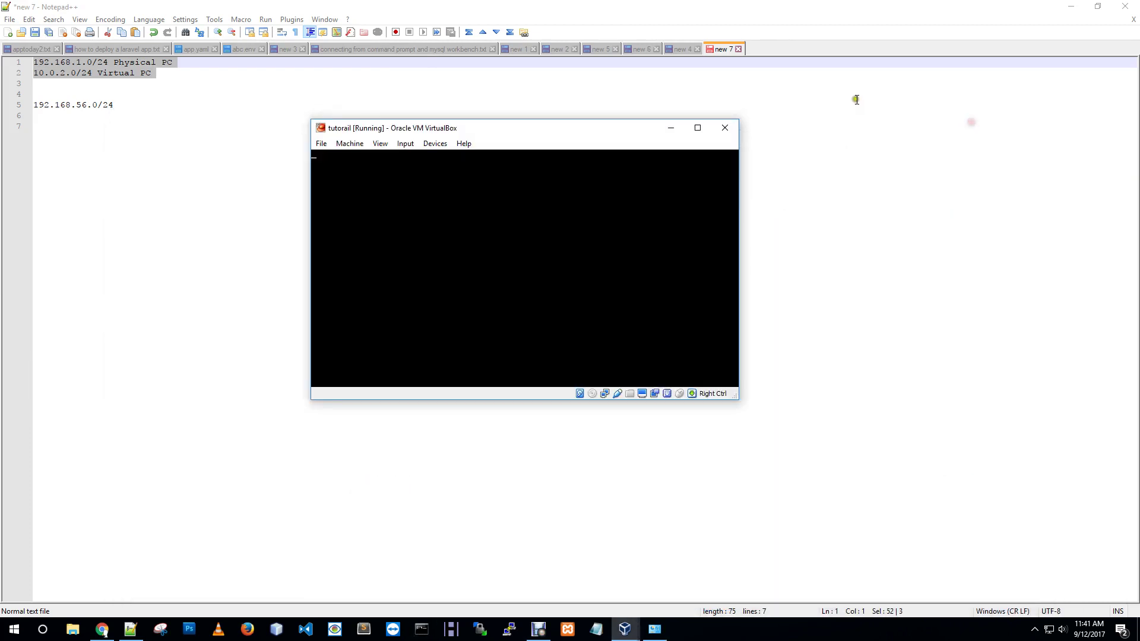
{"action": "left_click", "coordinate": [1061, 8]}
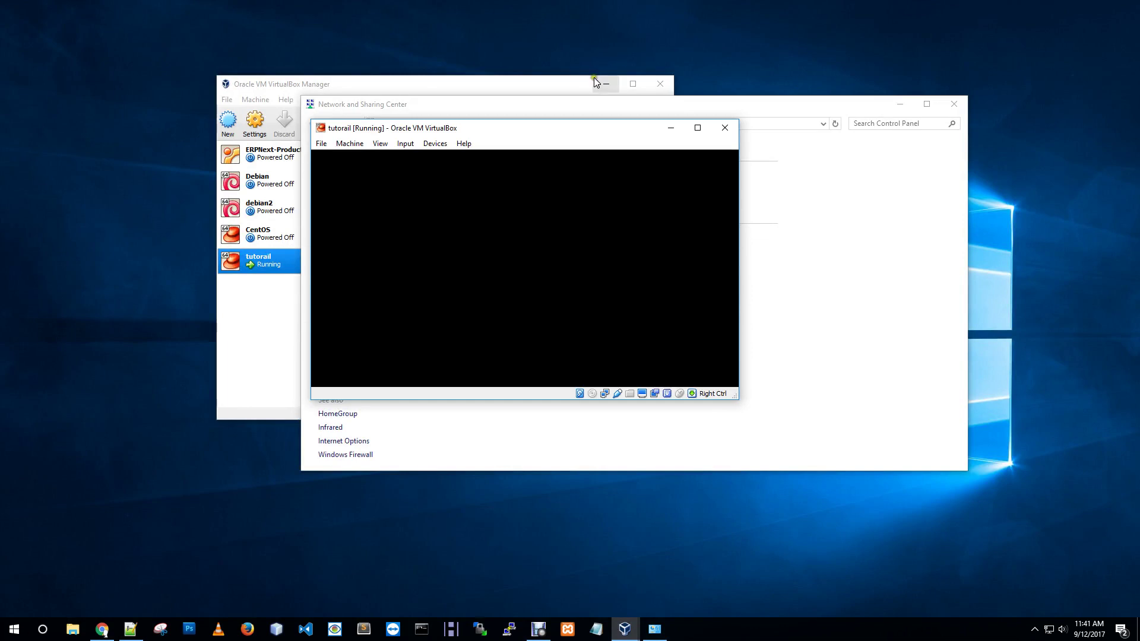
{"action": "left_click", "coordinate": [954, 104]}
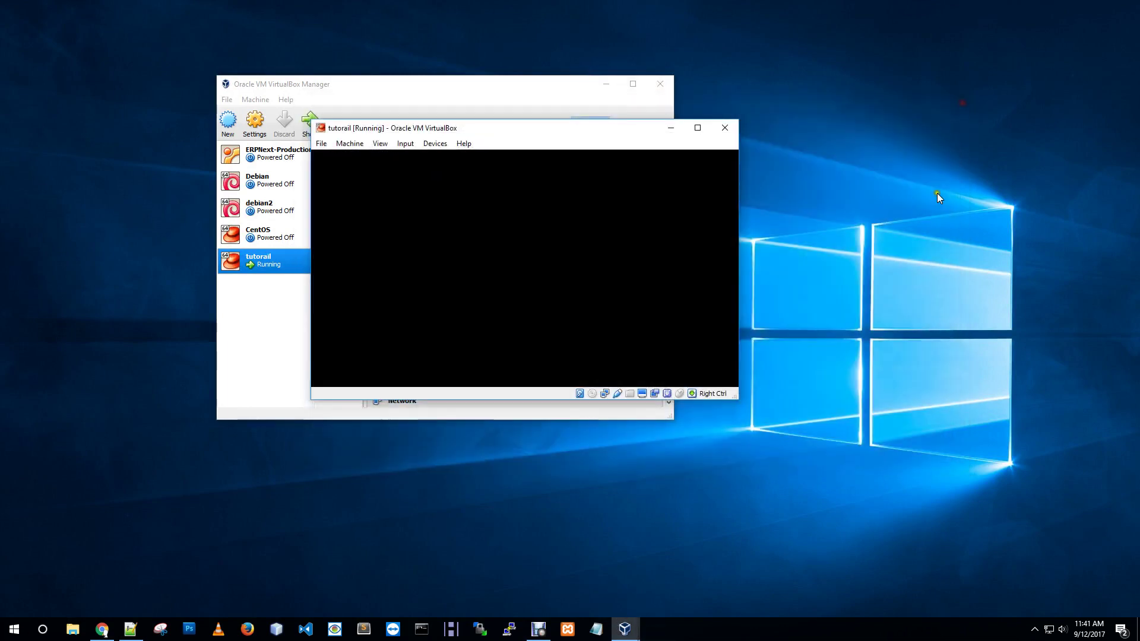
{"action": "right_click", "coordinate": [885, 133]}
{"action": "left_click", "coordinate": [893, 168]}
{"action": "right_click", "coordinate": [862, 120]}
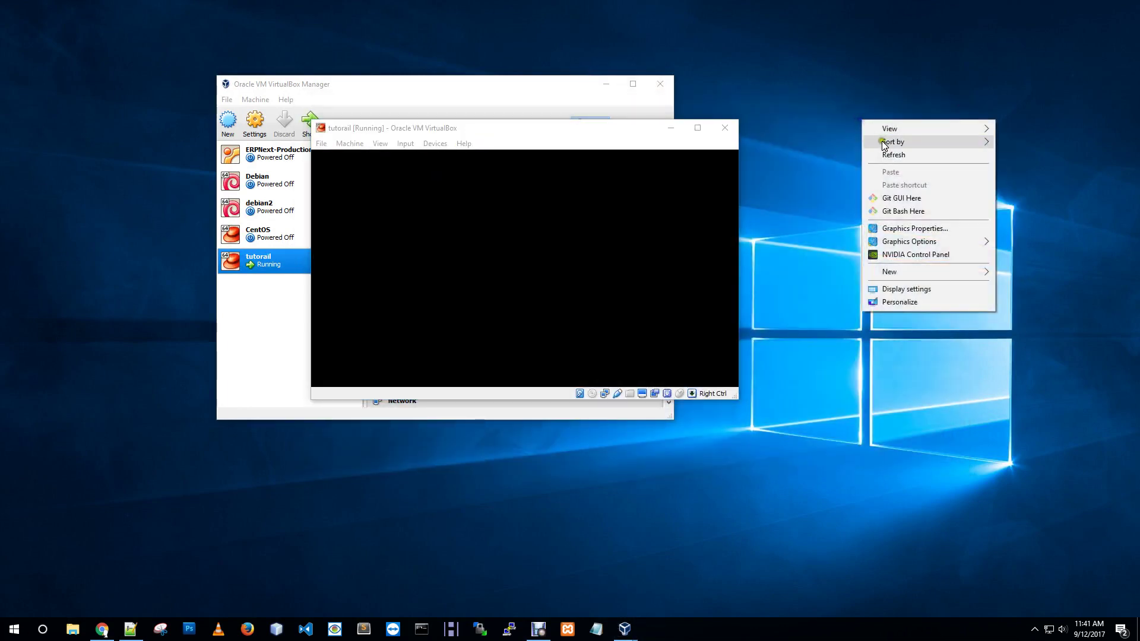
{"action": "left_click", "coordinate": [498, 141]}
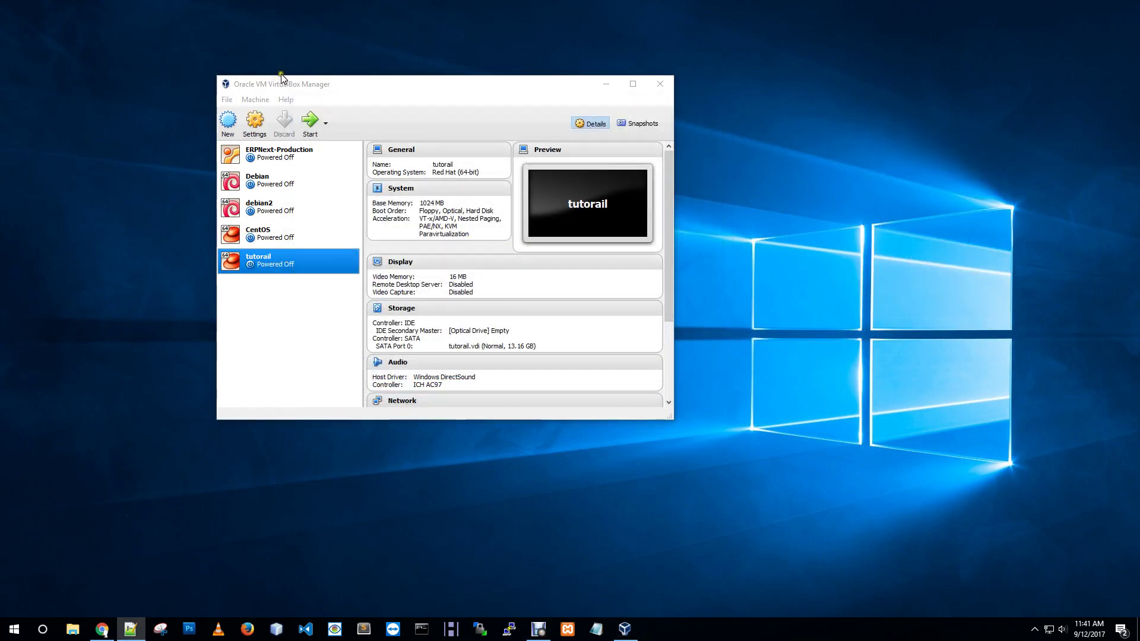
Attach network Adapter 1 of the tutorail virtual machine to Bridged Adapter and save the settings
{"action": "left_click", "coordinate": [254, 121]}
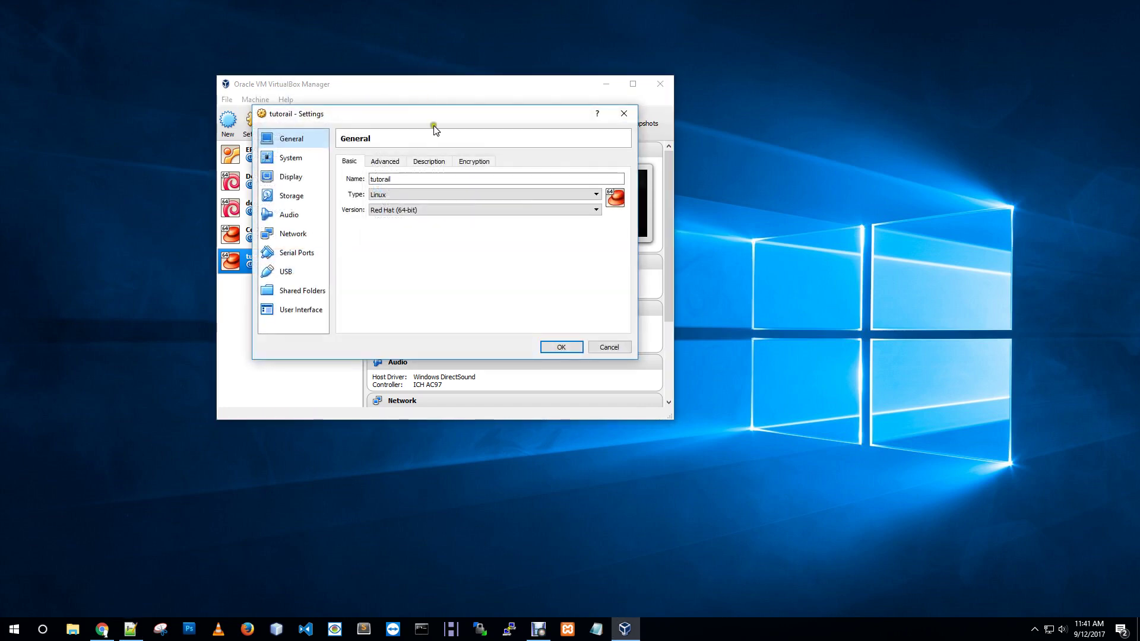
{"action": "left_click", "coordinate": [297, 234]}
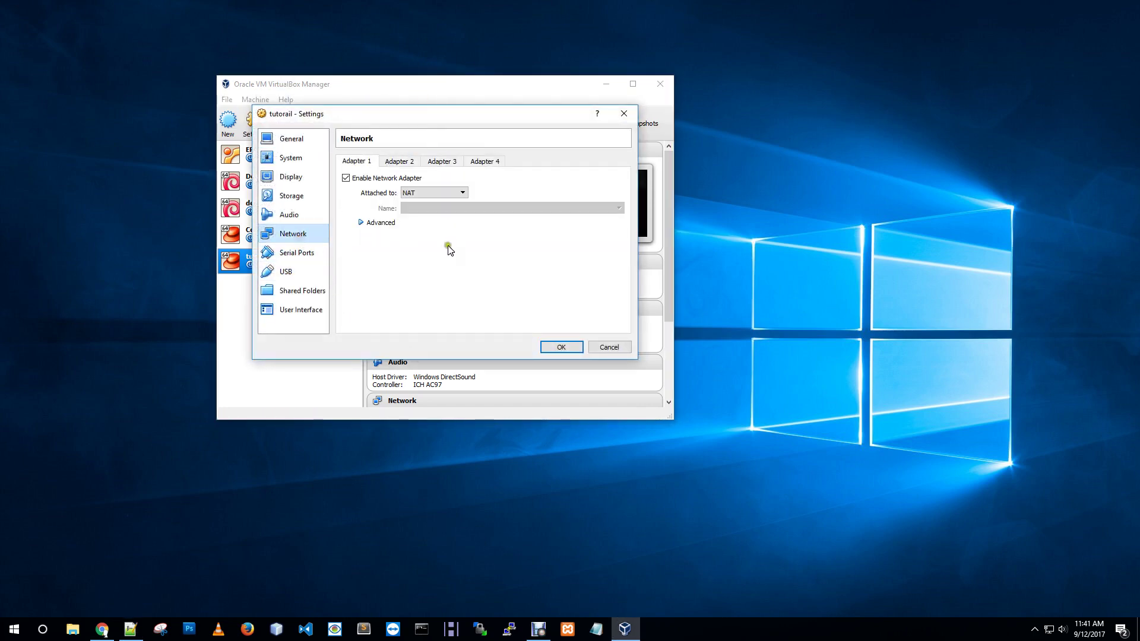
{"action": "left_click", "coordinate": [448, 193]}
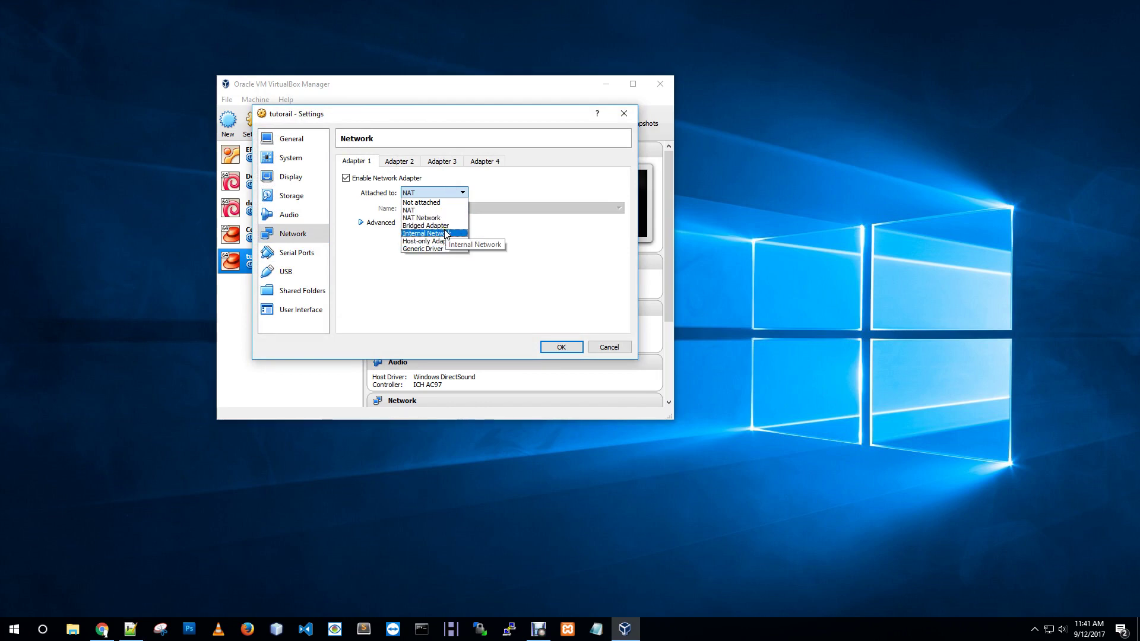
{"action": "left_click", "coordinate": [439, 226]}
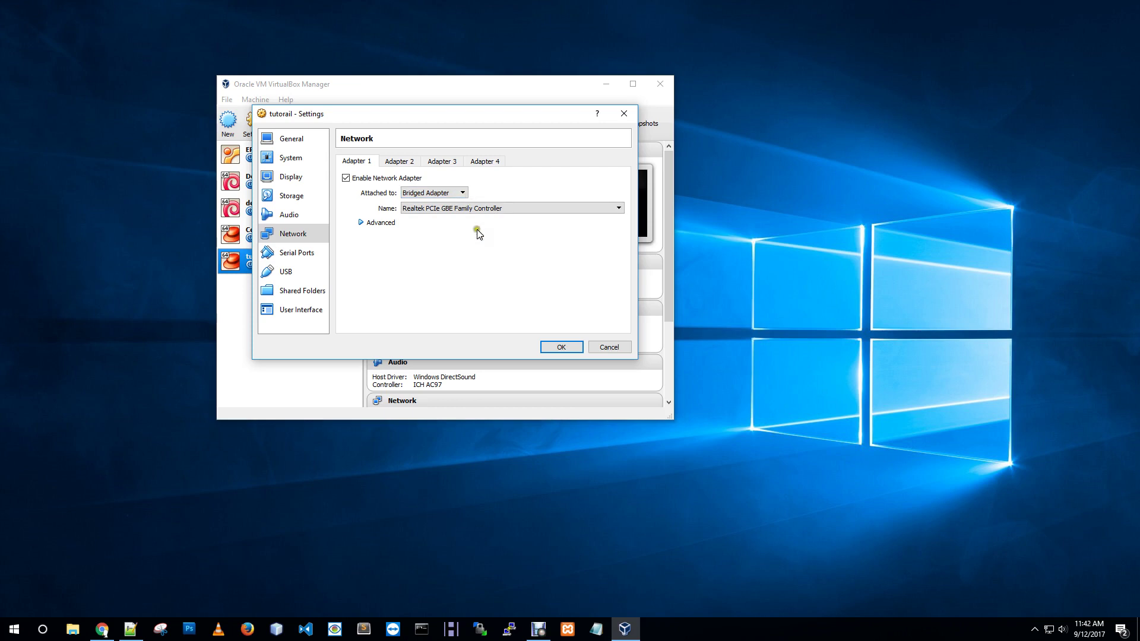
{"action": "left_click", "coordinate": [561, 347]}
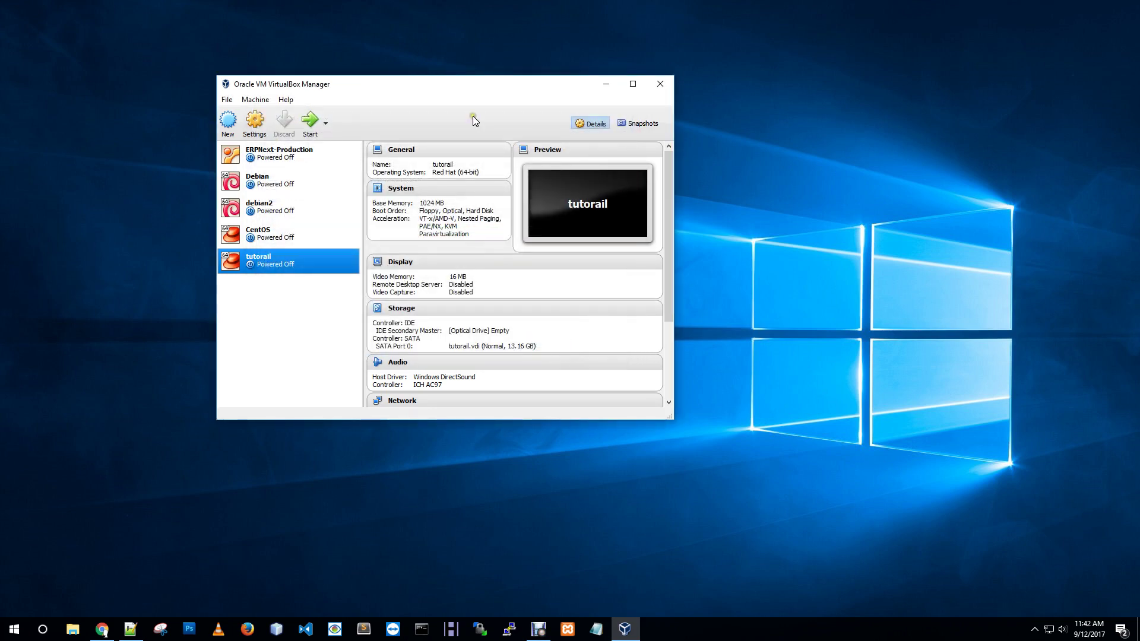
Start the tutorail virtual machine, dismiss the keyboard capture notice, and log in with the account's user name and password
{"action": "left_click", "coordinate": [288, 266]}
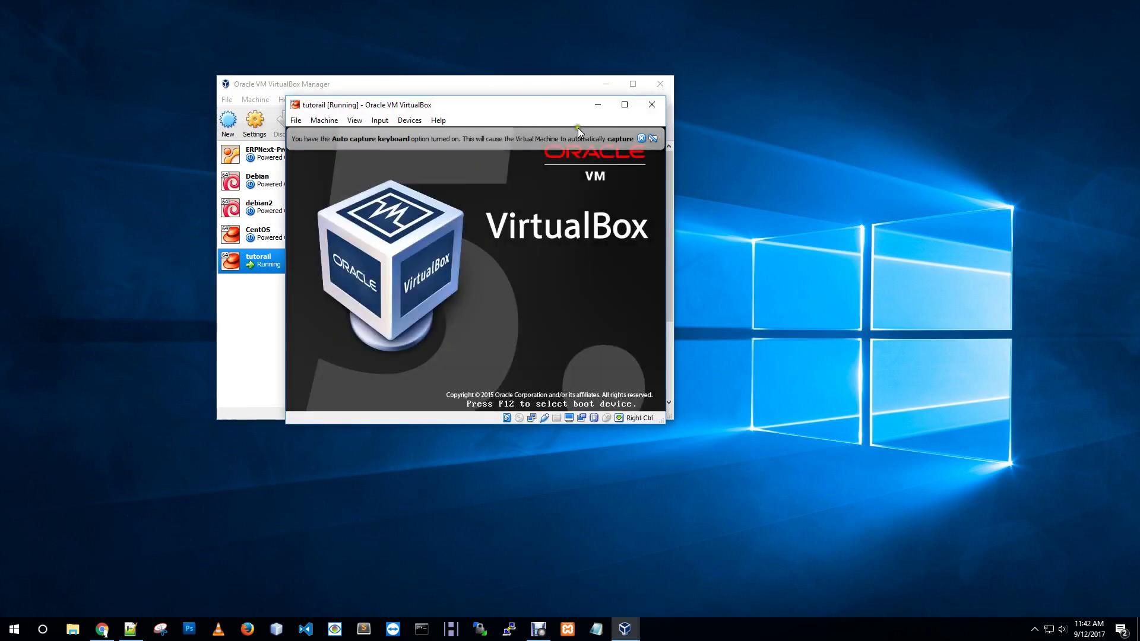
{"action": "left_click", "coordinate": [641, 139]}
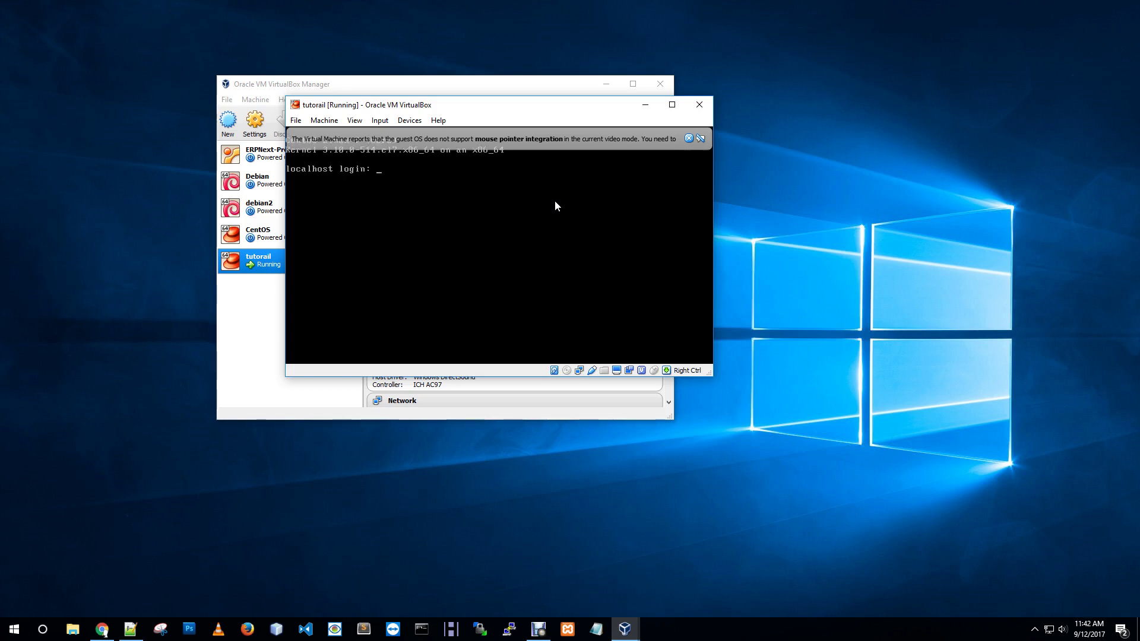
{"action": "type", "text": "chitano"}
{"action": "key", "text": "Return"}
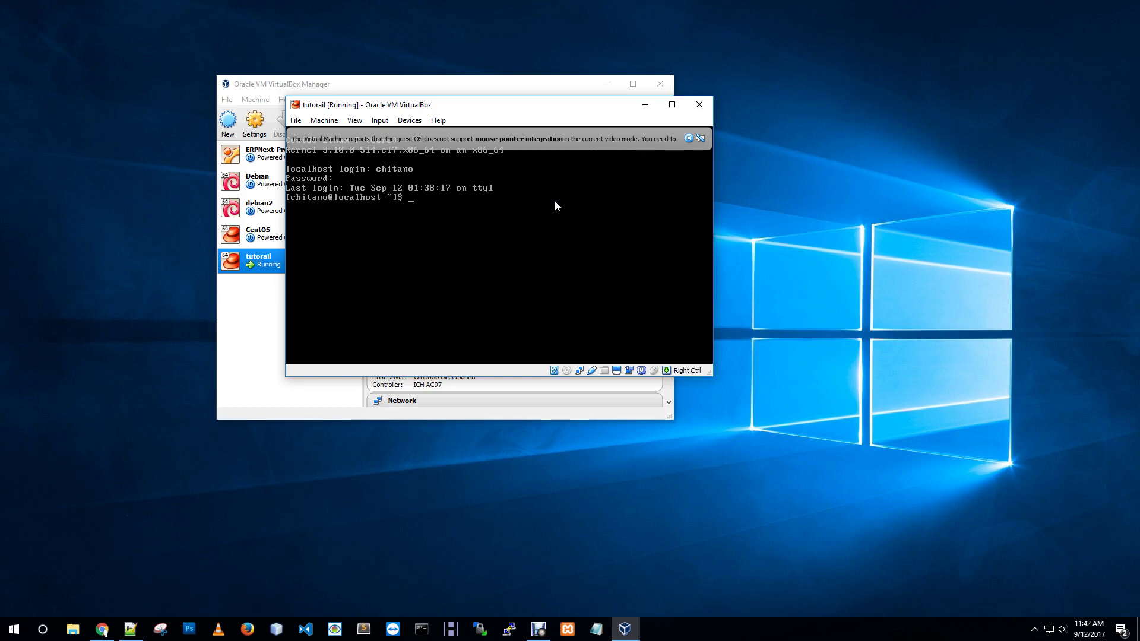
Run /sbin/ip addr show in the virtual machine and replace the Virtual PC line in the Notepad++ notes with 192.168.1.5/24
{"action": "type", "text": "/sbin/ip addr show"}
{"action": "key", "text": "Return"}
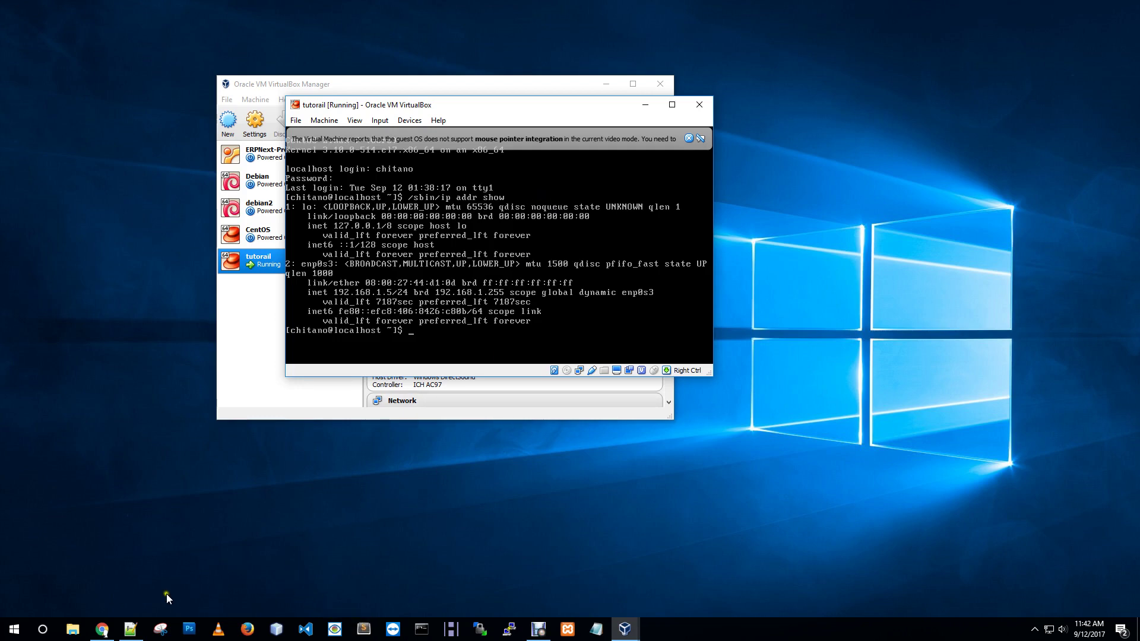
{"action": "left_click", "coordinate": [132, 629]}
{"action": "left_click", "coordinate": [242, 126]}
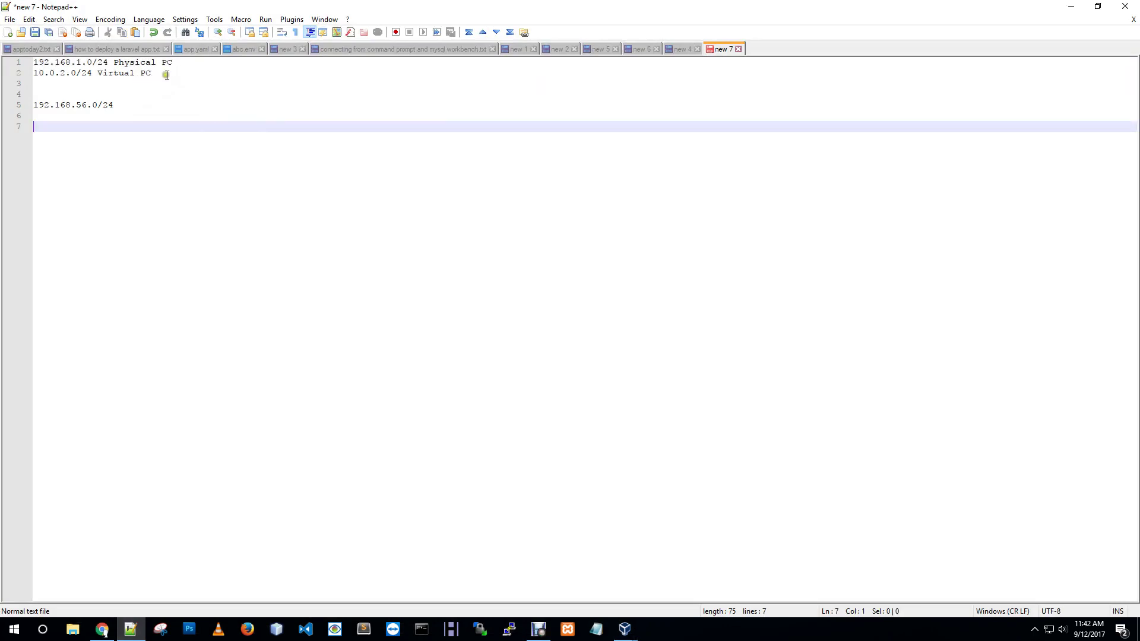
{"action": "left_click_drag", "start_coordinate": [162, 74], "coordinate": [162, 84]}
{"action": "key", "text": "shift+Up"}
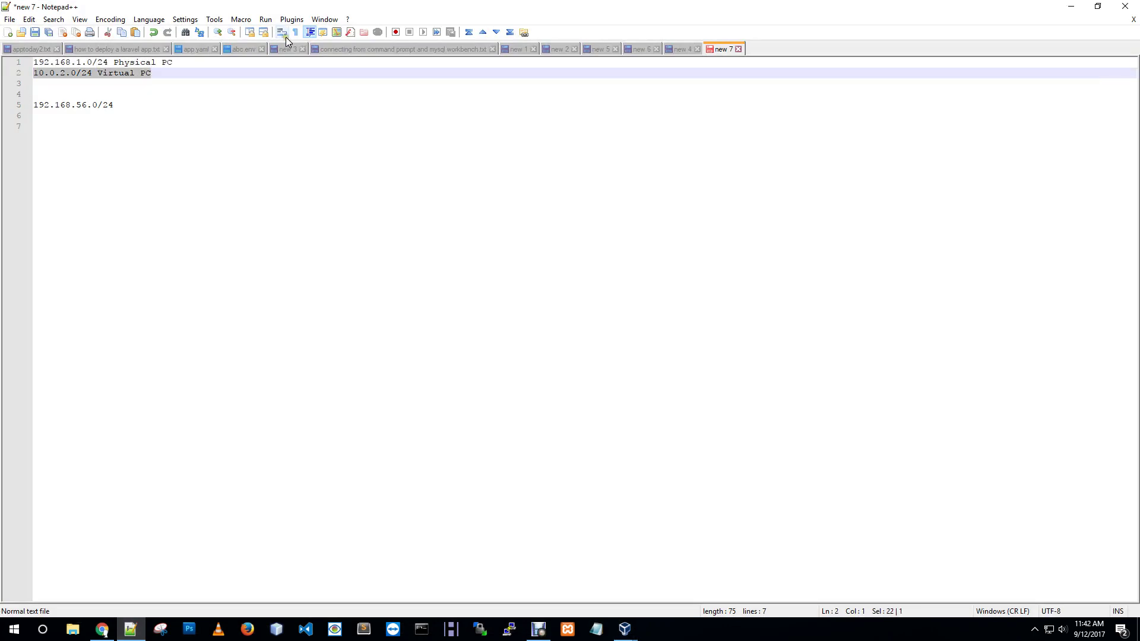
{"action": "type", "text": "192.168.1."}
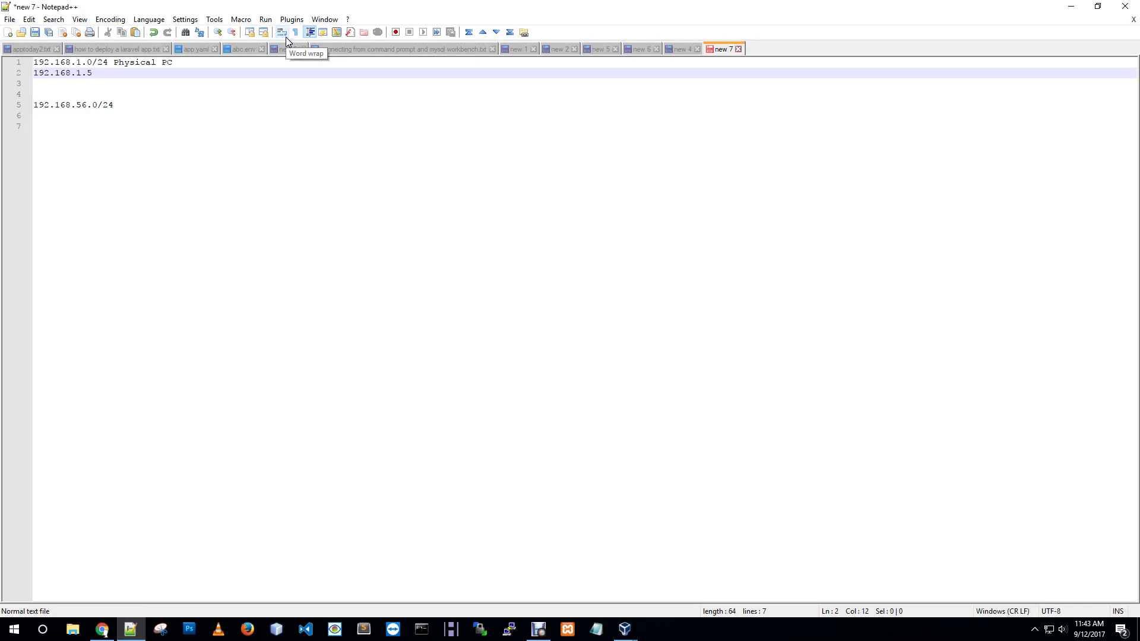
{"action": "type", "text": "5/24"}
{"action": "left_click", "coordinate": [1068, 7]}
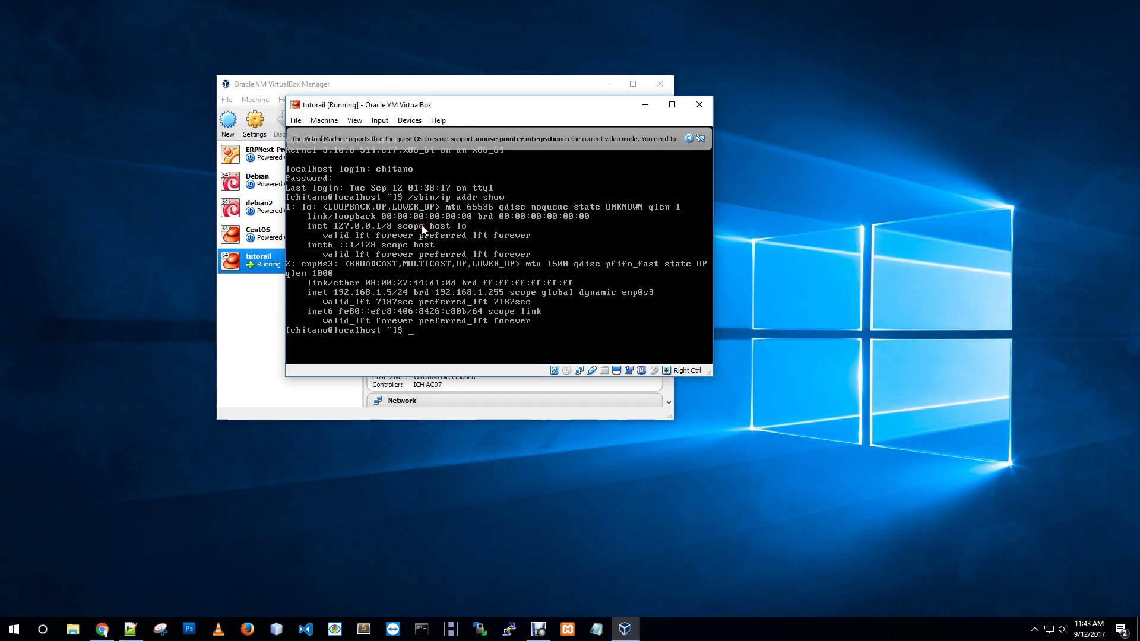
Dismiss the mouse integration notice, run nmtui in the virtual machine, and open the enp0s3 Ethernet connection for editing
{"action": "left_click", "coordinate": [440, 332]}
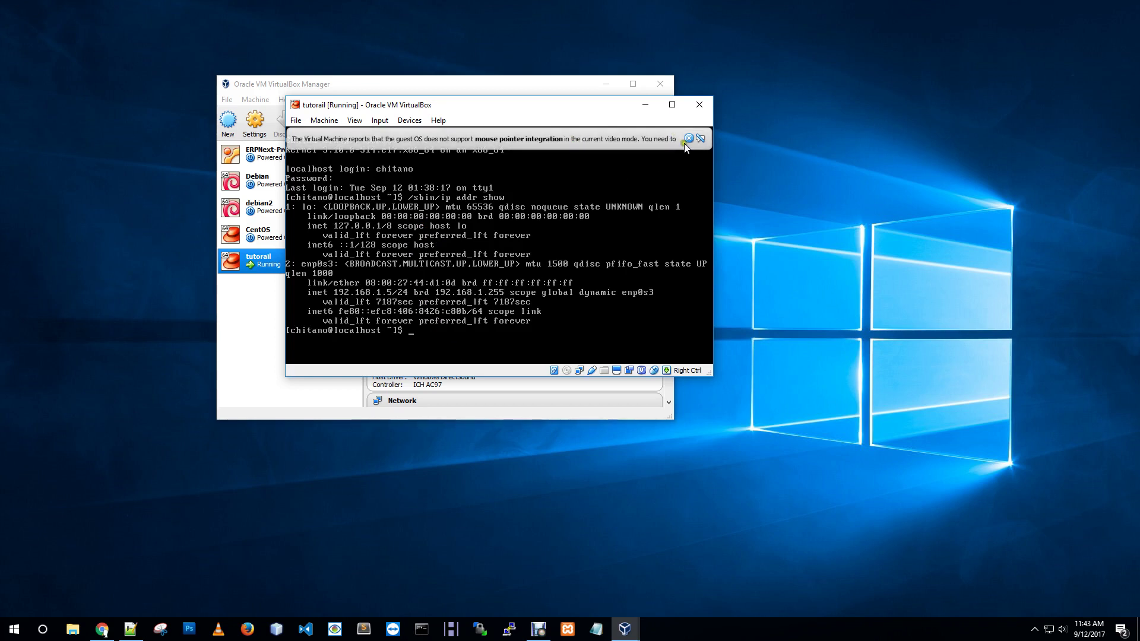
{"action": "key", "text": "Control_R"}
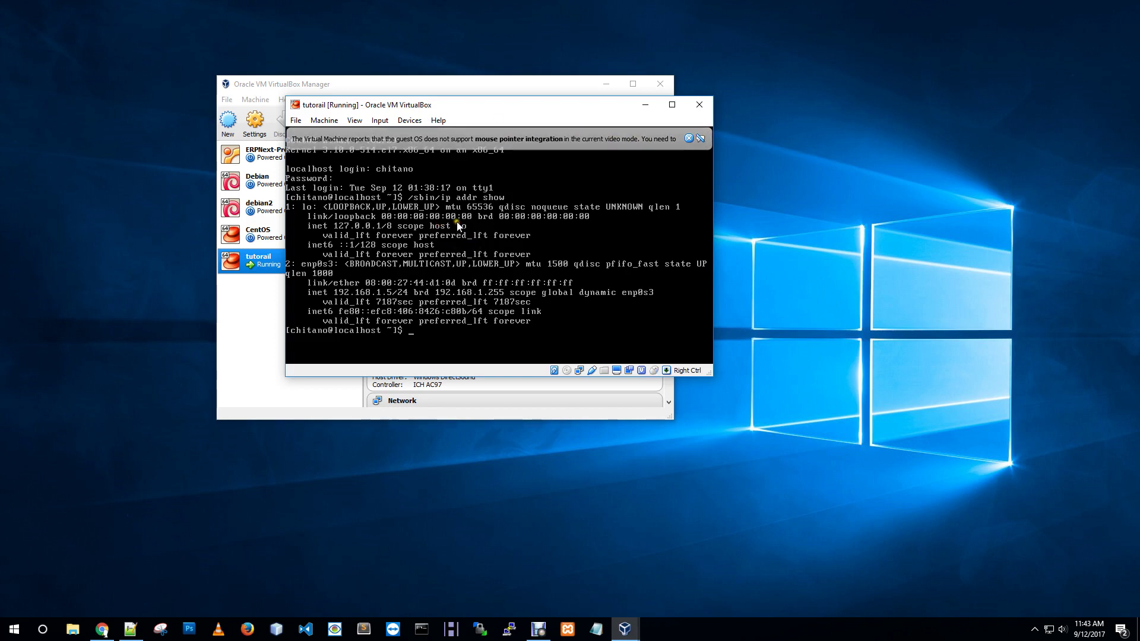
{"action": "left_click", "coordinate": [690, 138]}
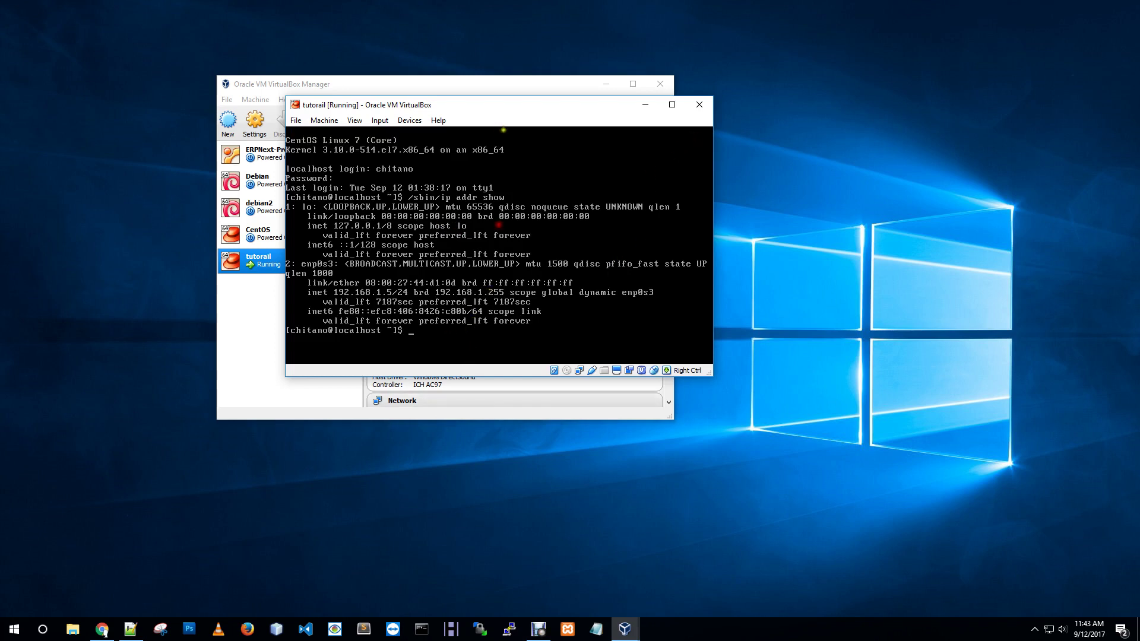
{"action": "type", "text": "nmtui"}
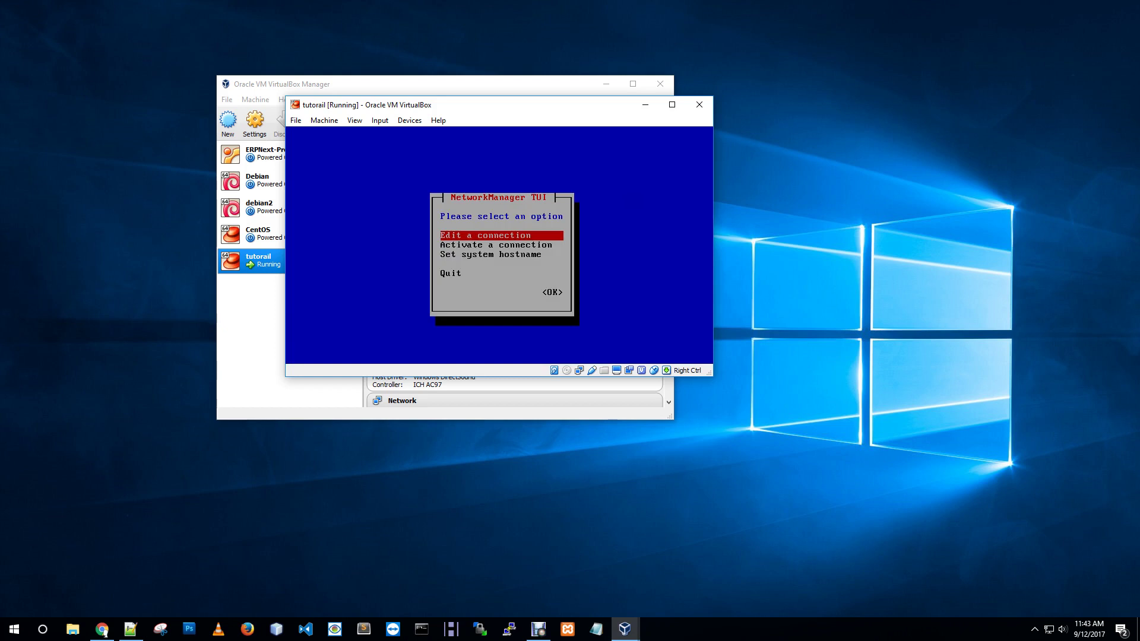
{"action": "key", "text": "Return"}
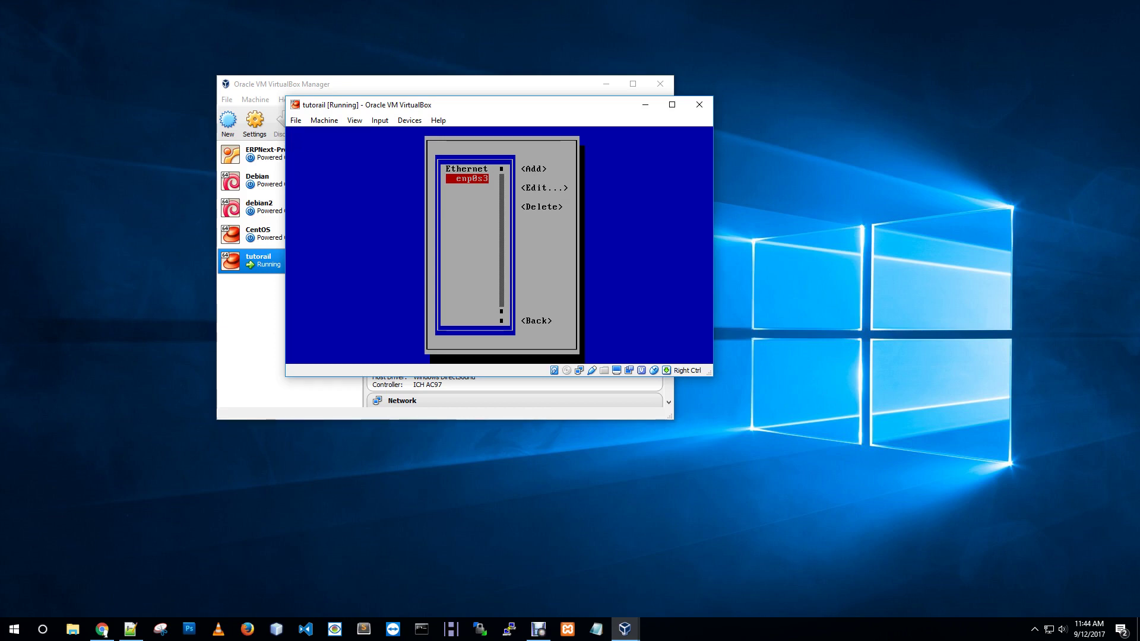
{"action": "key", "text": "Return"}
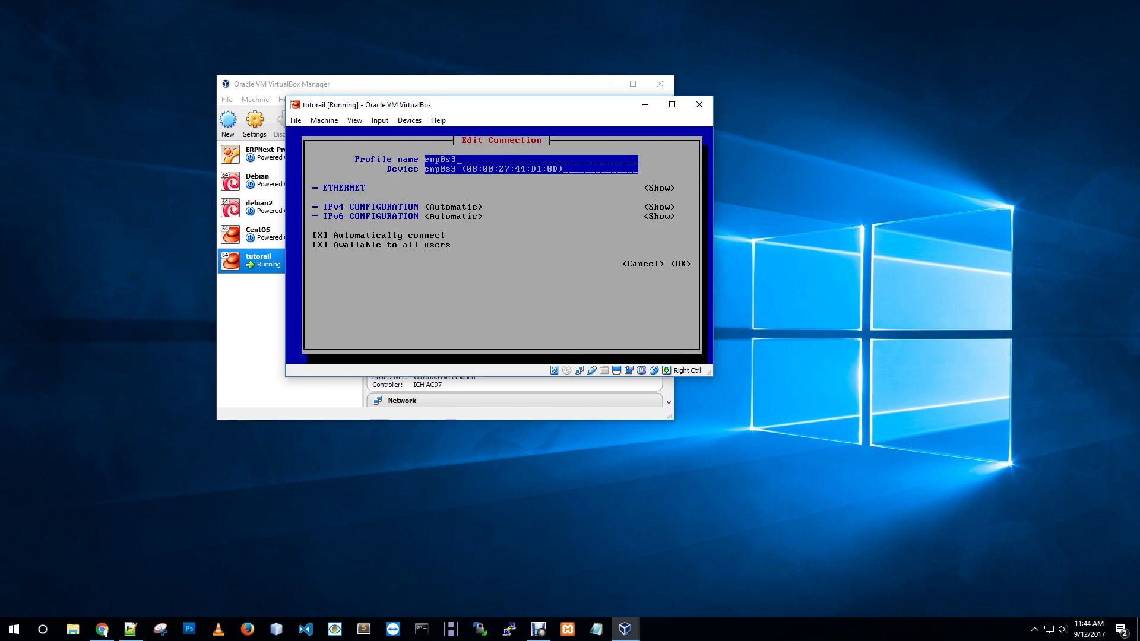
Set the IPv4 configuration of the enp0s3 connection to Manual
{"action": "key", "text": "Tab"}
{"action": "key", "text": "Tab"}
{"action": "key", "text": "Tab"}
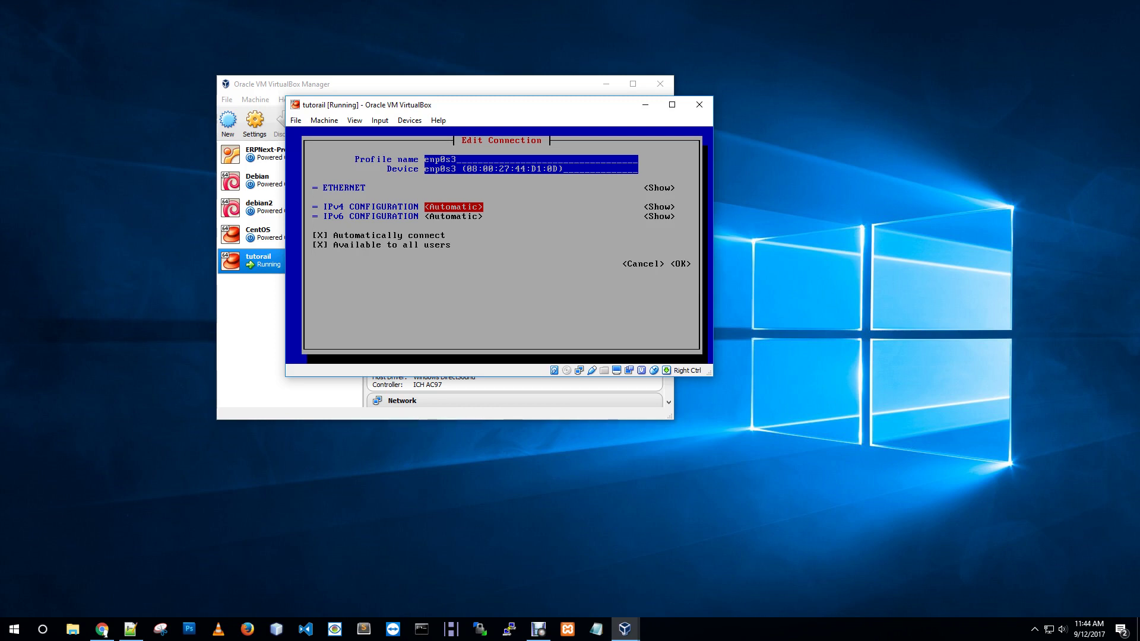
{"action": "key", "text": "Return"}
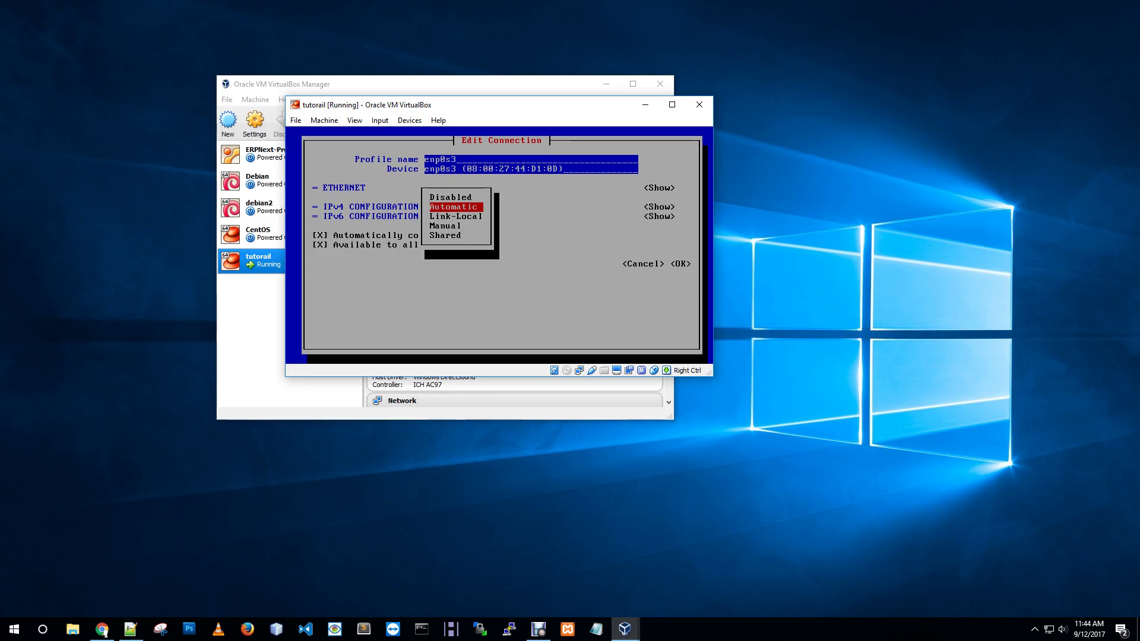
{"action": "key", "text": "Down"}
{"action": "key", "text": "Down"}
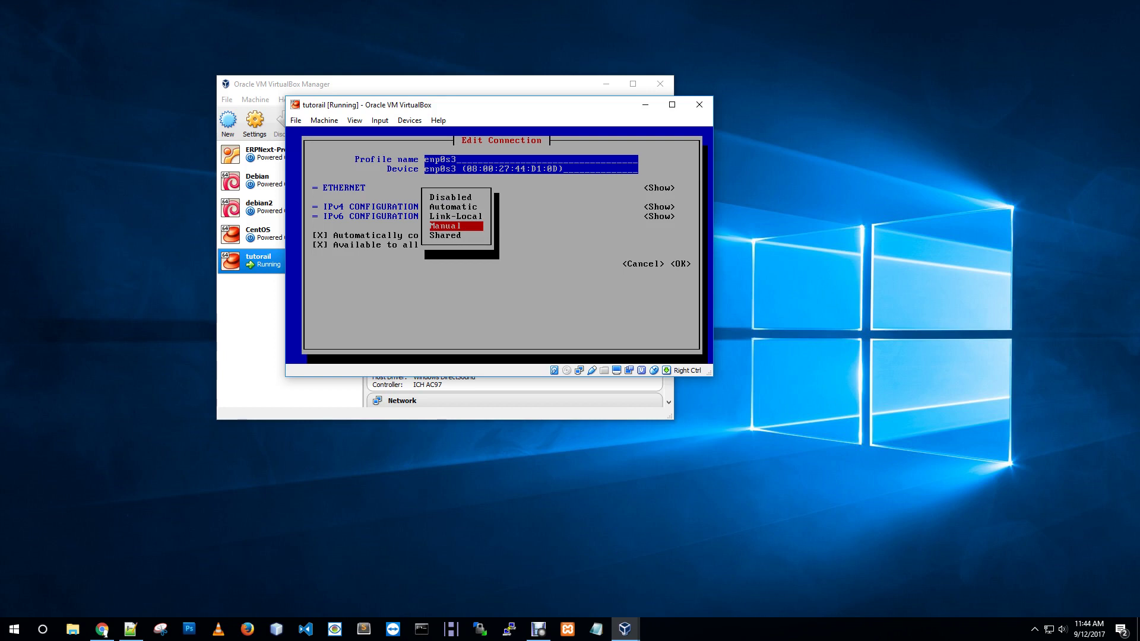
{"action": "key", "text": "Return"}
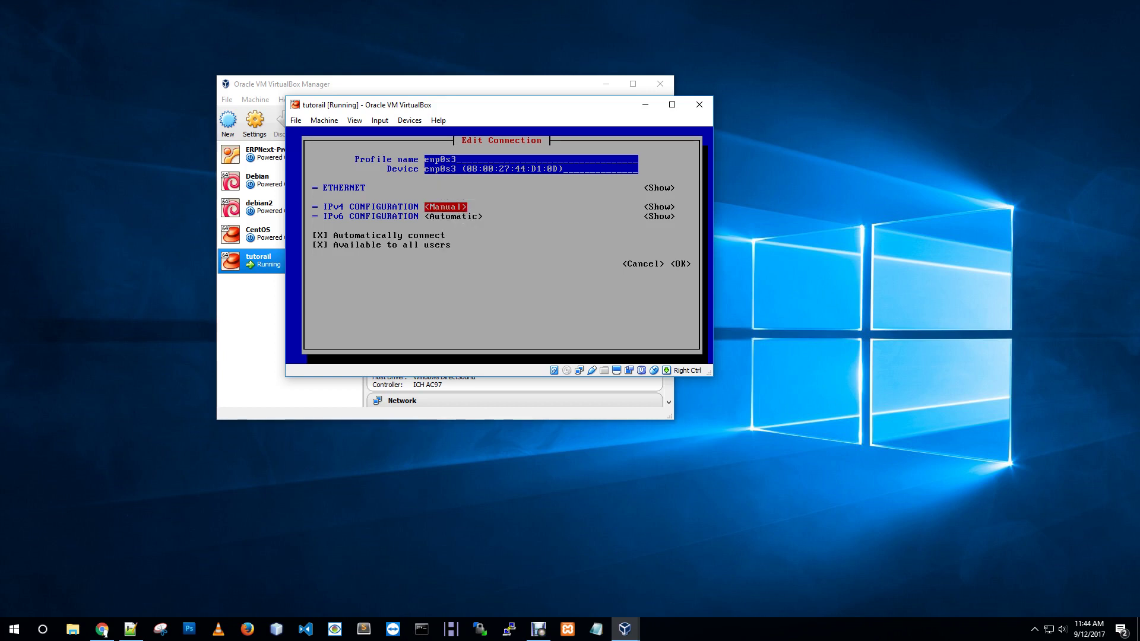
Expand the IPv4 details of the enp0s3 connection and add the address 192.168.1.11
{"action": "key", "text": "Tab"}
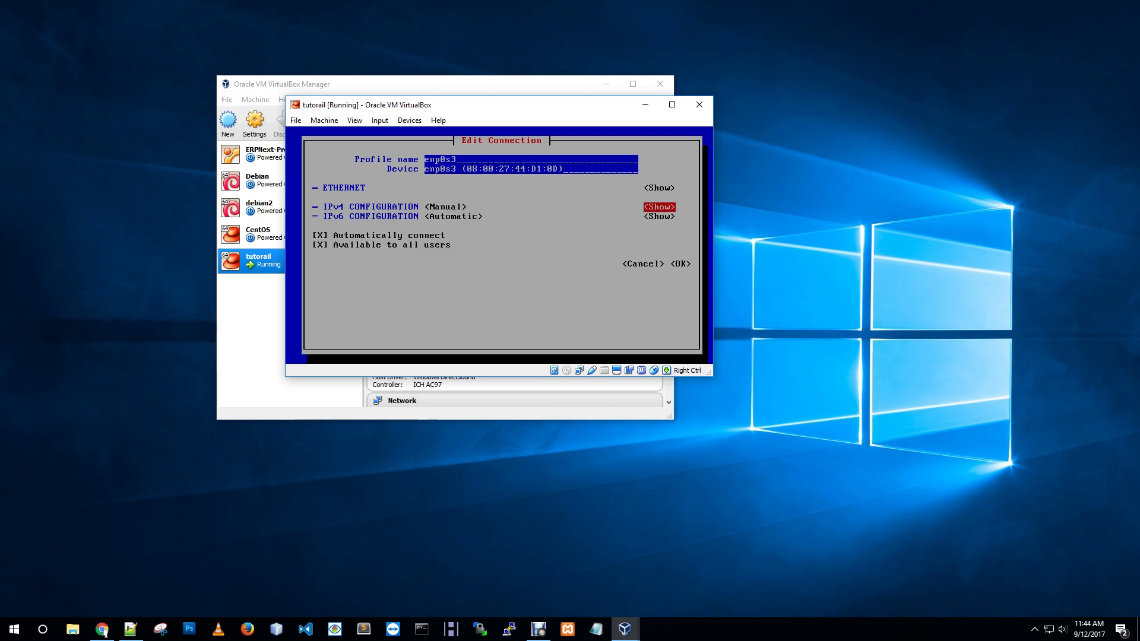
{"action": "key", "text": "Return"}
{"action": "key", "text": "Tab"}
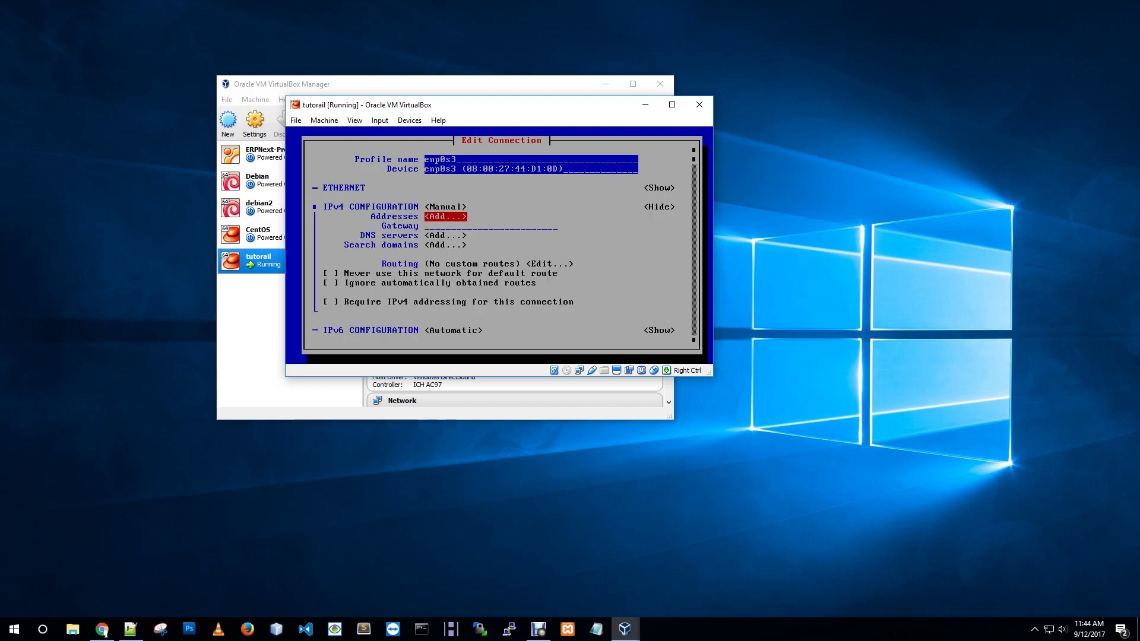
{"action": "key", "text": "Return"}
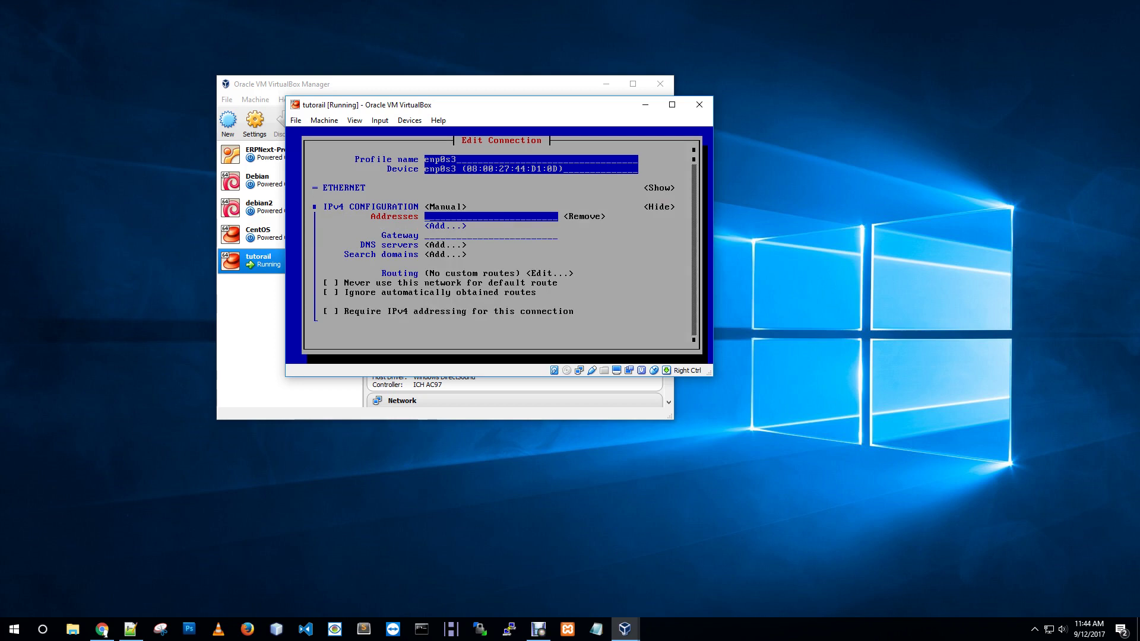
{"action": "type", "text": "192.168.1.11"}
{"action": "key", "text": "Tab"}
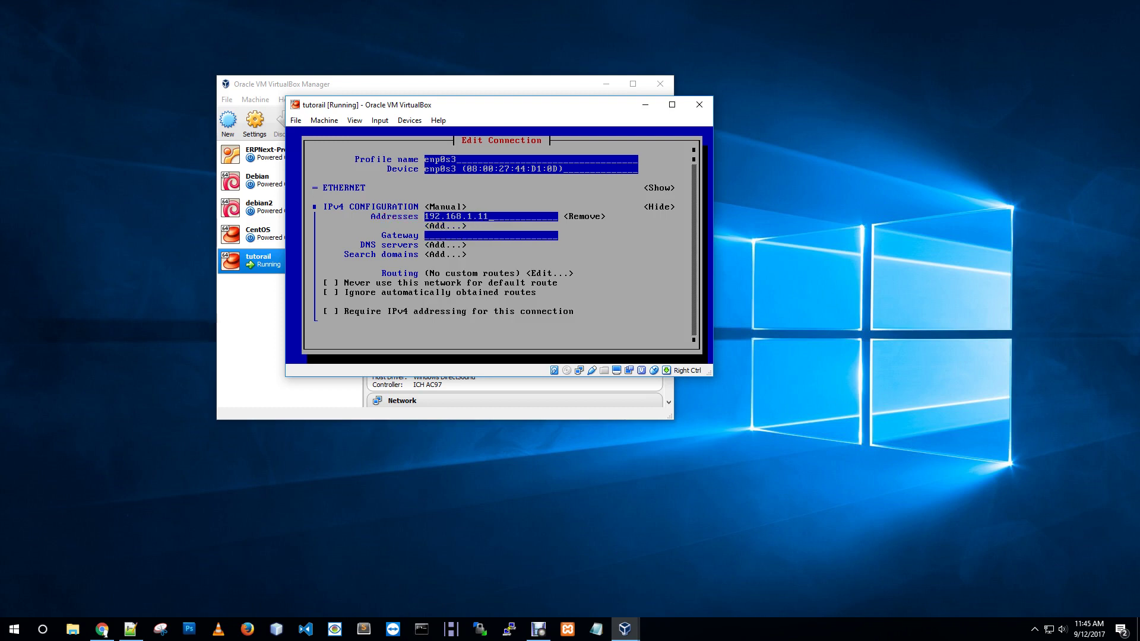
Set the IPv4 gateway of the enp0s3 connection to 192.168.1.1
{"action": "key", "text": "Tab"}
{"action": "key", "text": "Tab"}
{"action": "key", "text": "Tab"}
{"action": "type", "text": "192.168.1.1"}
{"action": "key", "text": "Tab"}
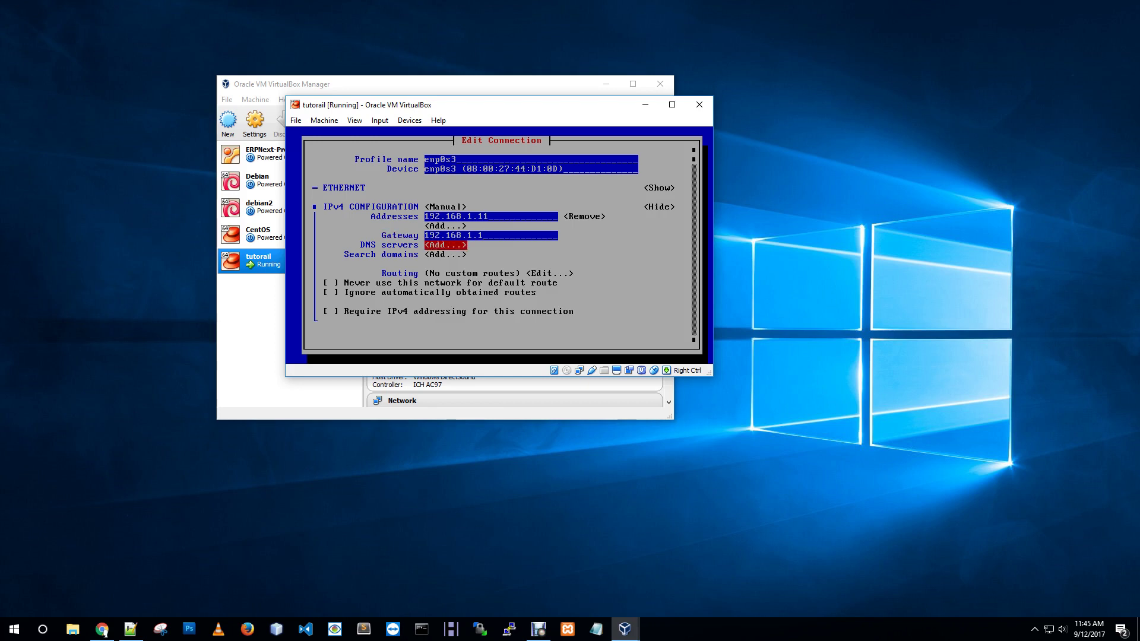
Add the DNS servers 8.8.8.8 and 192.168.1.1 to the IPv4 configuration of the enp0s3 connection
{"action": "key", "text": "Return"}
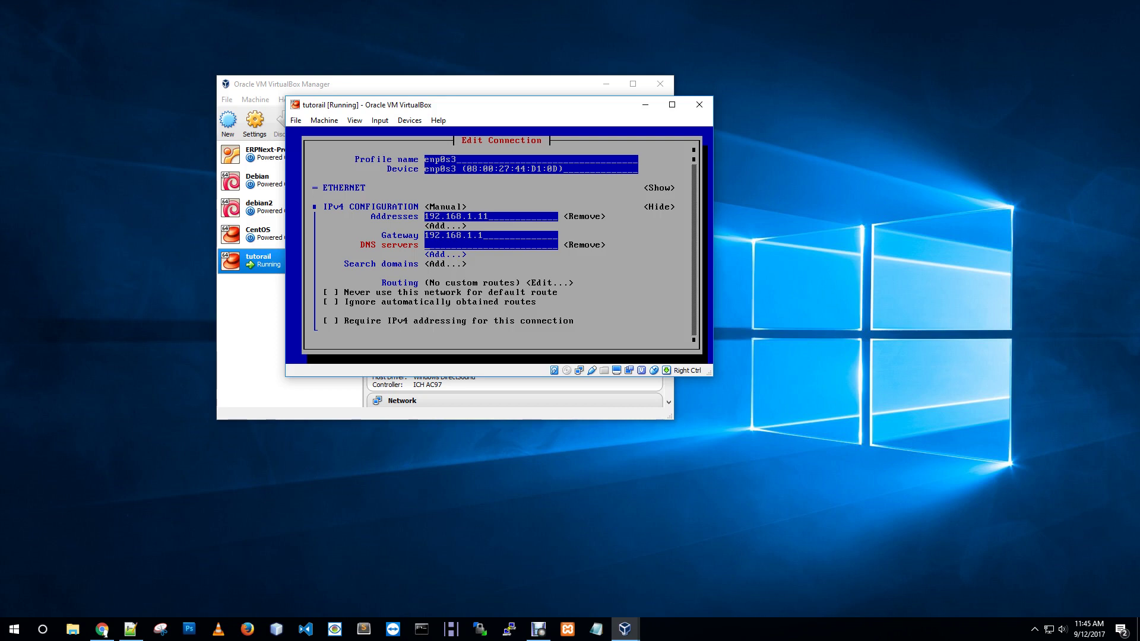
{"action": "type", "text": "8.8.8.8"}
{"action": "key", "text": "Tab"}
{"action": "key", "text": "Tab"}
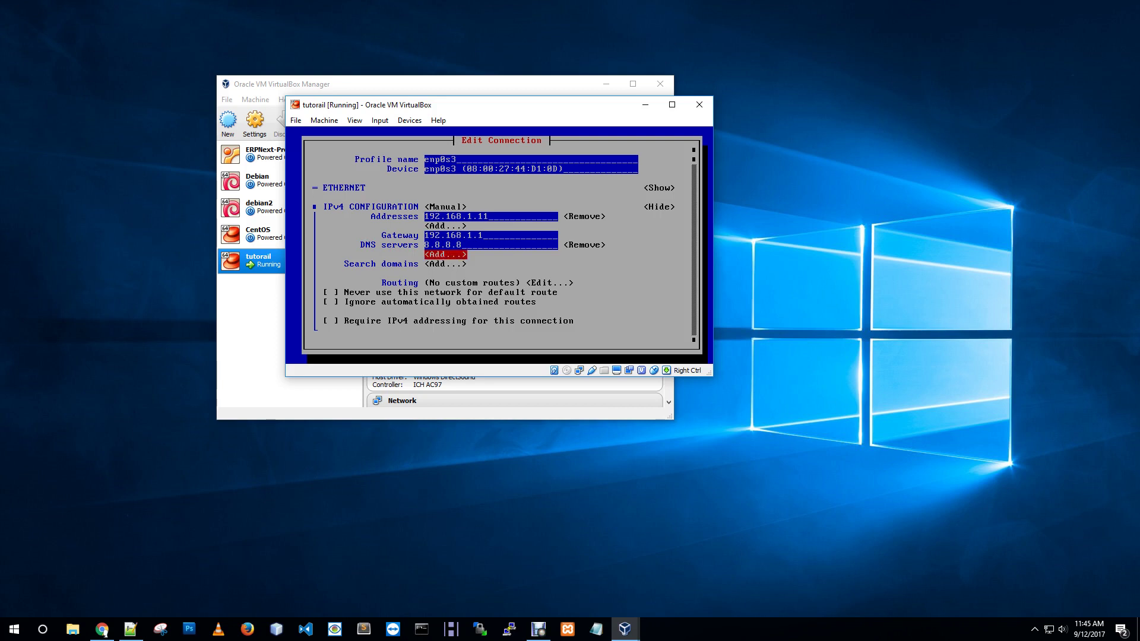
{"action": "key", "text": "Return"}
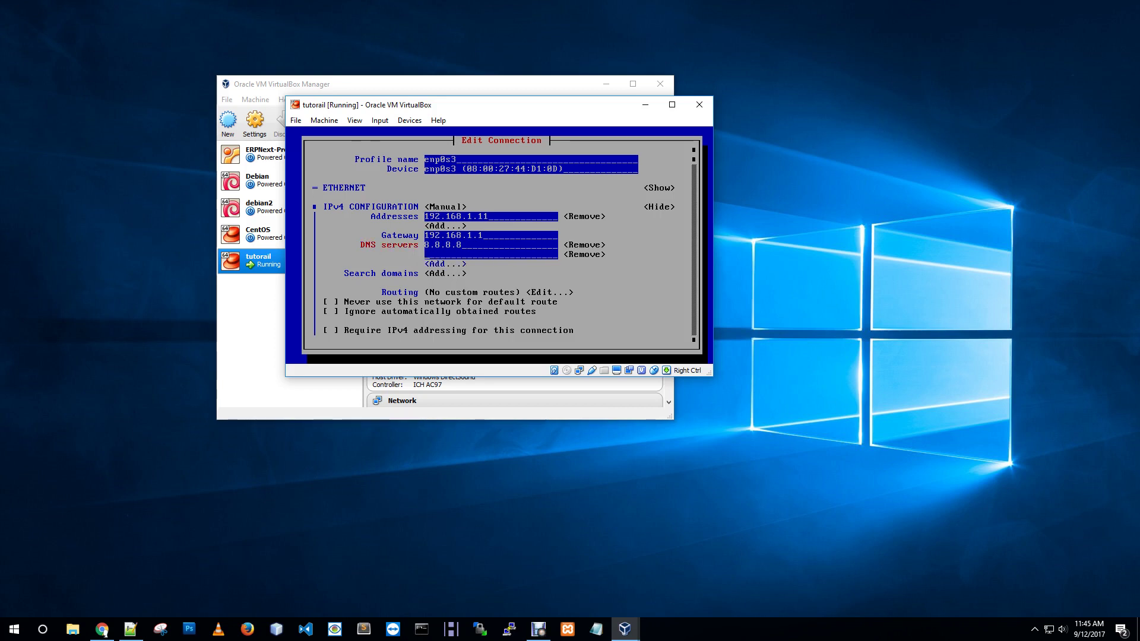
{"action": "type", "text": "192.168.1.1"}
{"action": "key", "text": "Tab"}
{"action": "key", "text": "Tab"}
{"action": "key", "text": "Tab"}
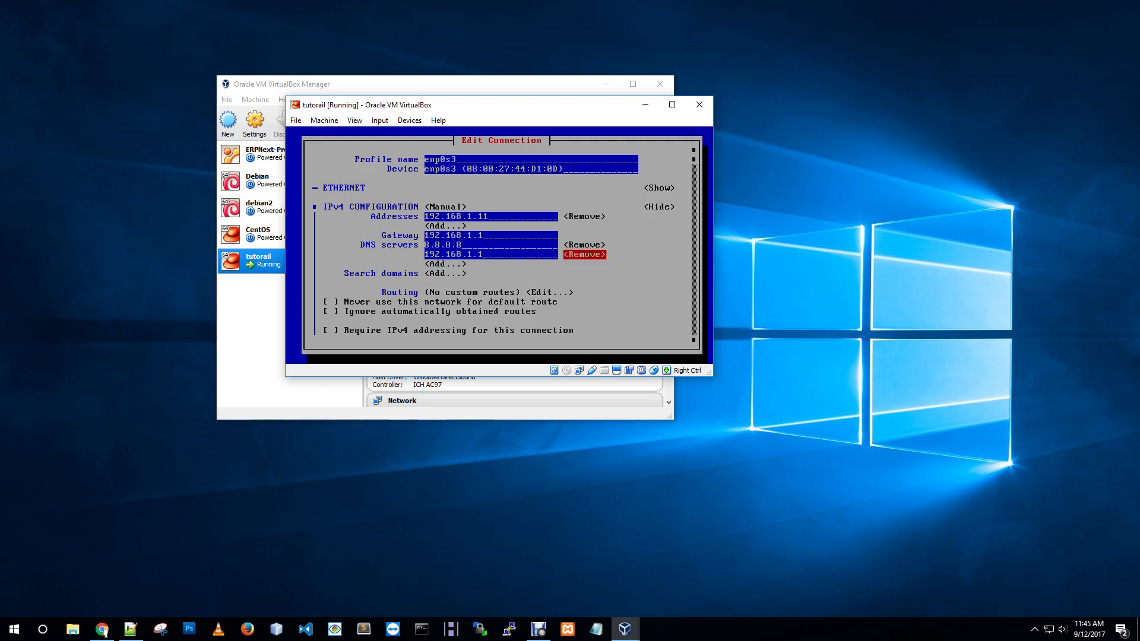
Save the enp0s3 connection with its IPv6 configuration and connection options left as they are
{"action": "key", "text": "Tab"}
{"action": "key", "text": "Tab"}
{"action": "key", "text": "Tab"}
{"action": "key", "text": "Tab"}
{"action": "key", "text": "Tab"}
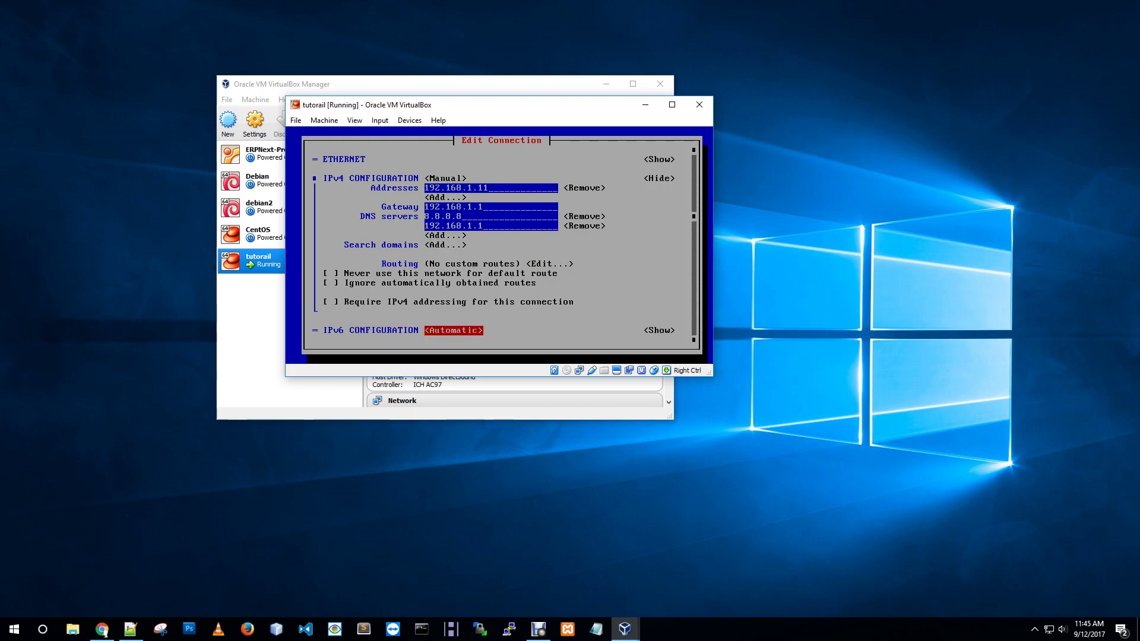
{"action": "key", "text": "Tab"}
{"action": "key", "text": "Tab"}
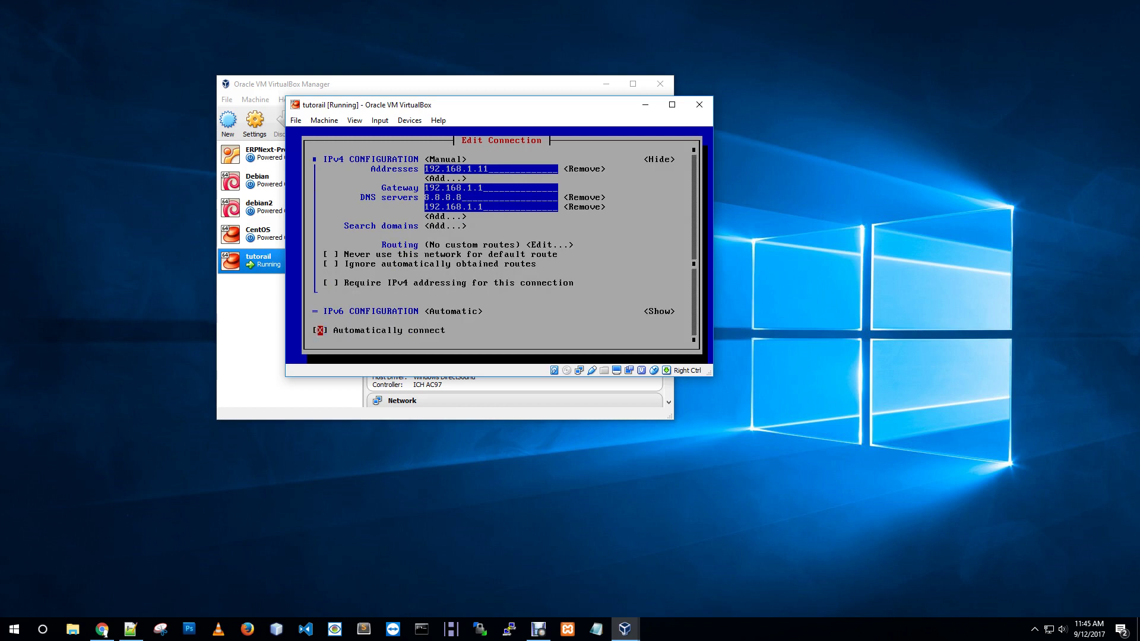
{"action": "key", "text": "Tab"}
{"action": "key", "text": "Tab"}
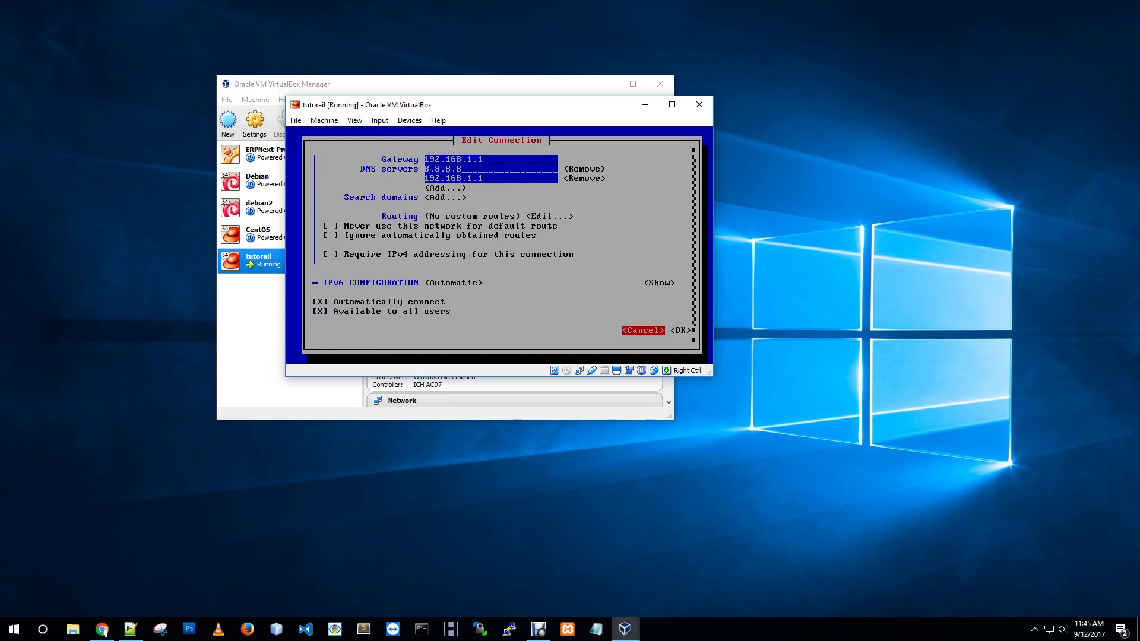
{"action": "key", "text": "Tab"}
{"action": "key", "text": "Return"}
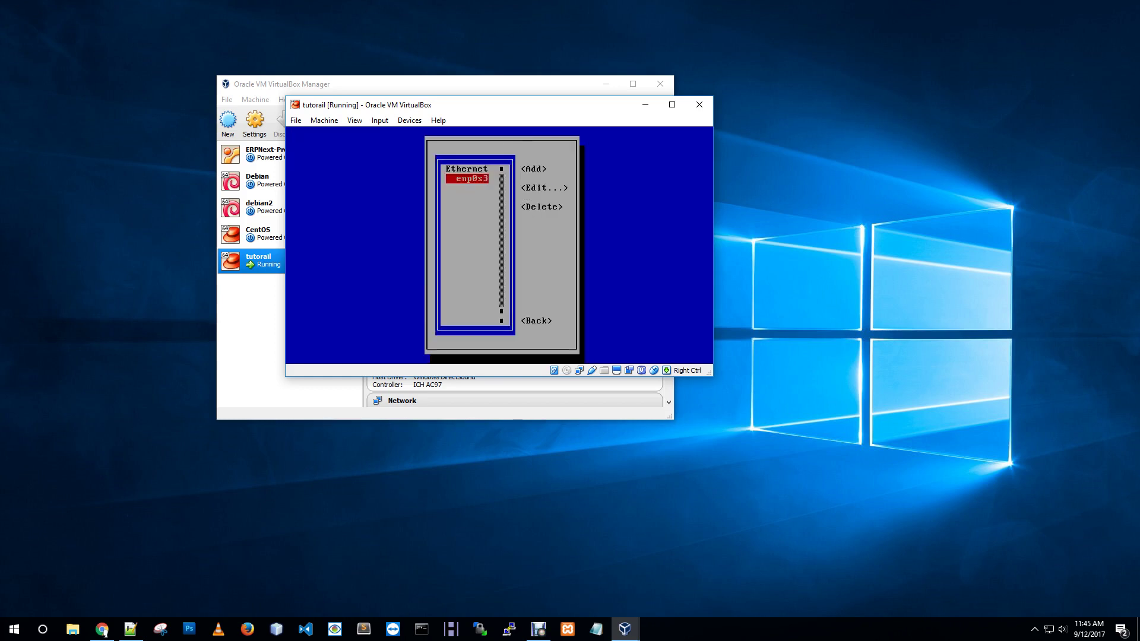
Go back from the Ethernet connection list to the NetworkManager TUI main menu
{"action": "key", "text": "Tab"}
{"action": "key", "text": "Tab"}
{"action": "key", "text": "Tab"}
{"action": "key", "text": "Tab"}
{"action": "key", "text": "Tab"}
{"action": "key", "text": "Tab"}
{"action": "key", "text": "Tab"}
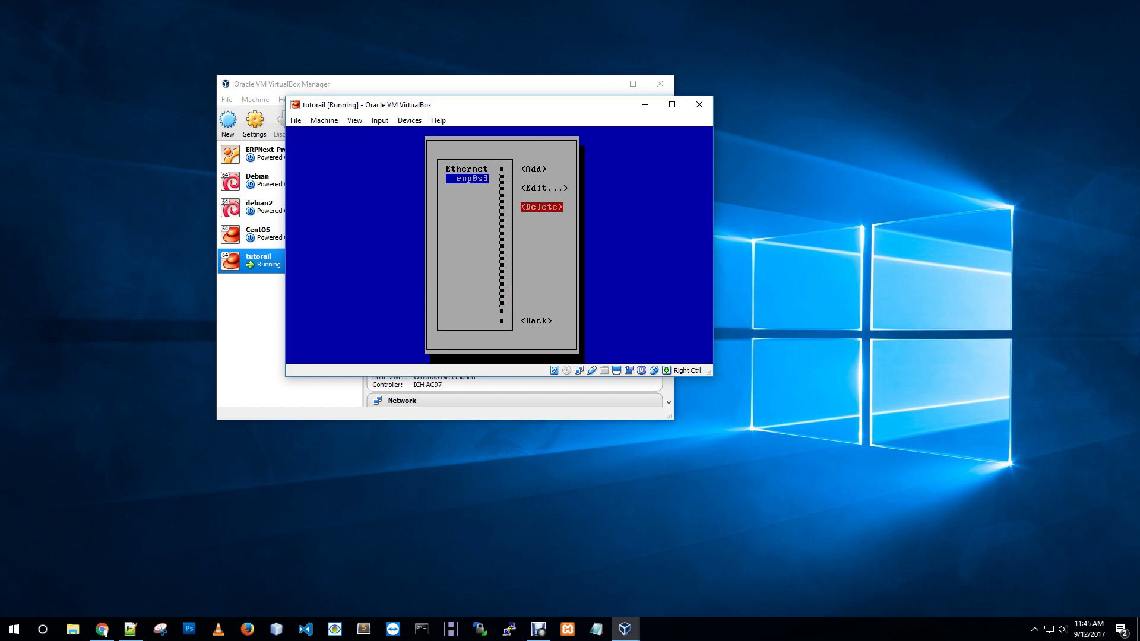
{"action": "key", "text": "Tab"}
{"action": "key", "text": "Tab"}
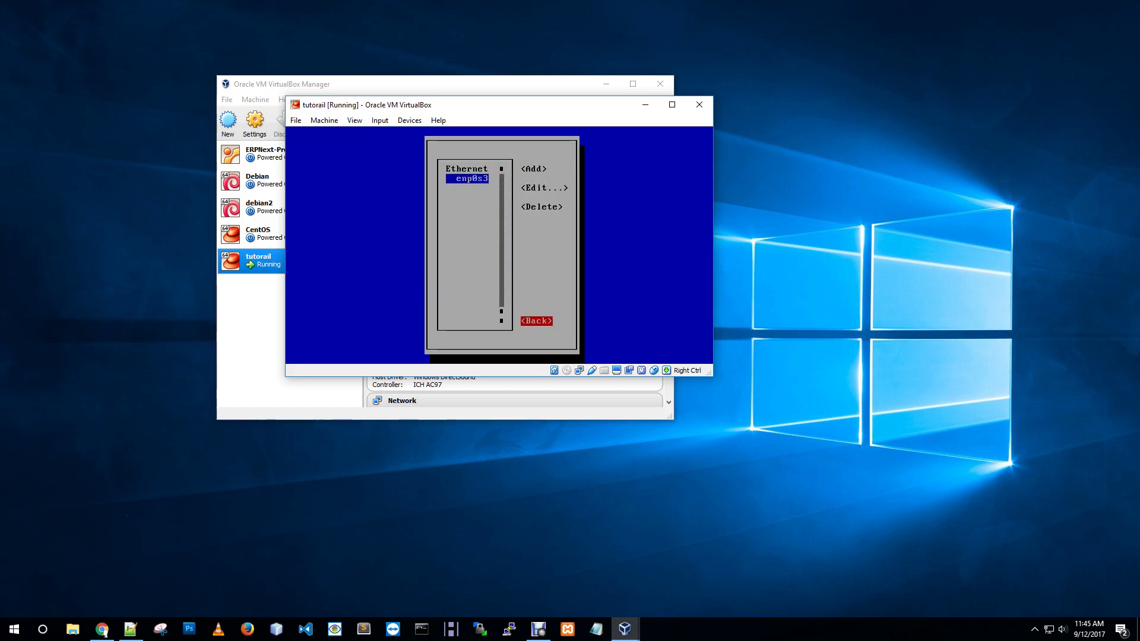
{"action": "key", "text": "Return"}
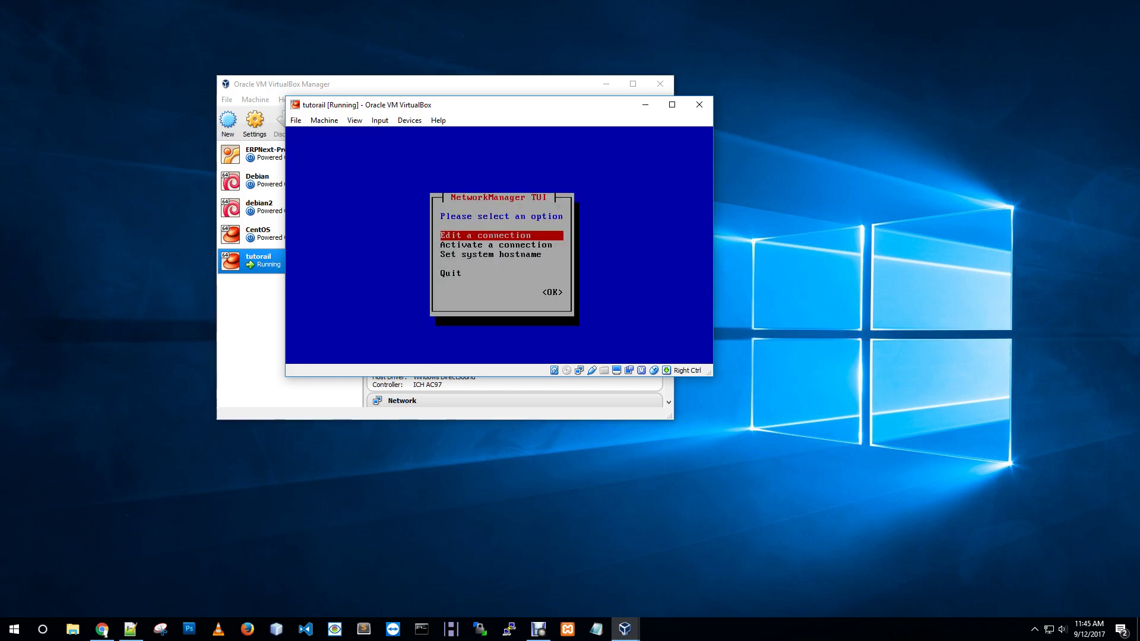
Quit nmtui and list the network addresses with /sbin/ip addr show
{"action": "key", "text": "Down"}
{"action": "key", "text": "Down"}
{"action": "key", "text": "Down"}
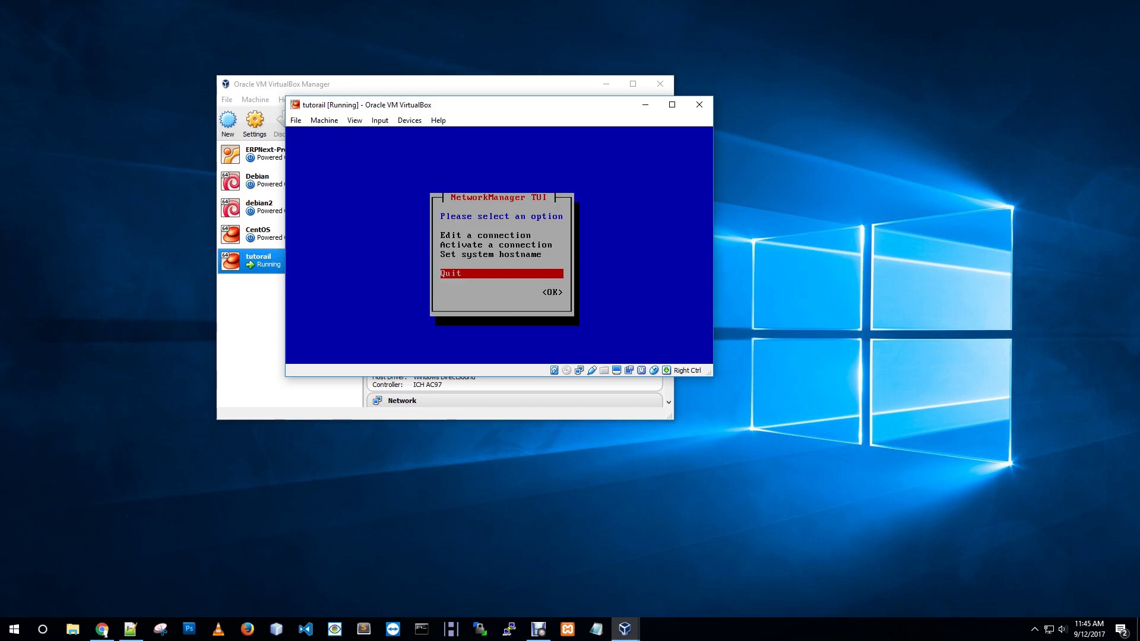
{"action": "key", "text": "Tab"}
{"action": "key", "text": "Return"}
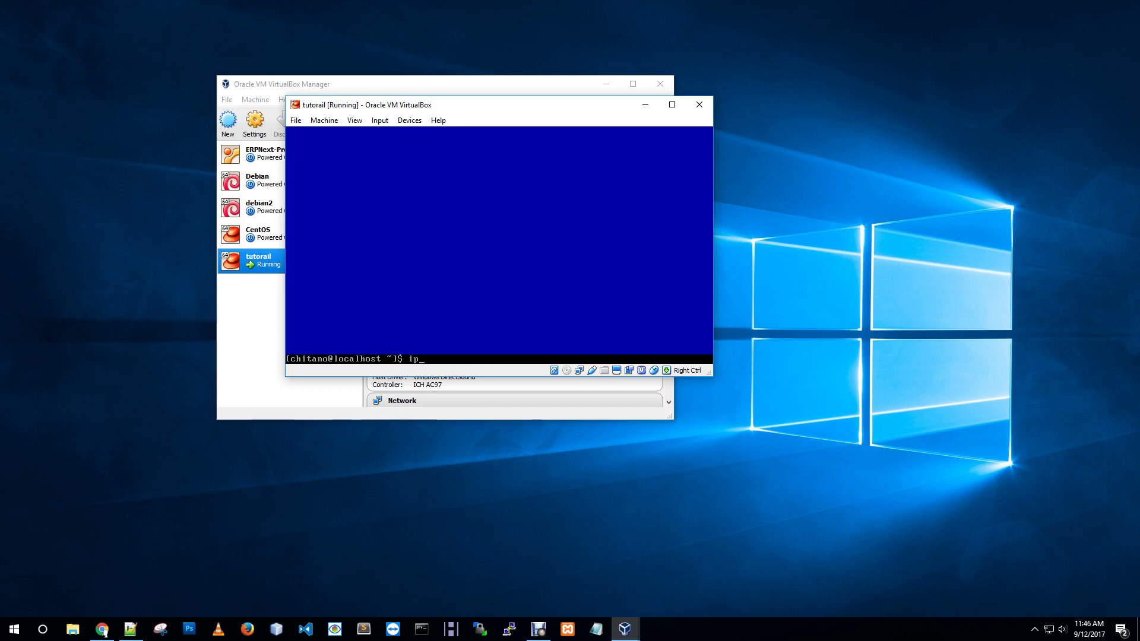
{"action": "type", "text": "/sbin/ip addr show"}
{"action": "key", "text": "Return"}
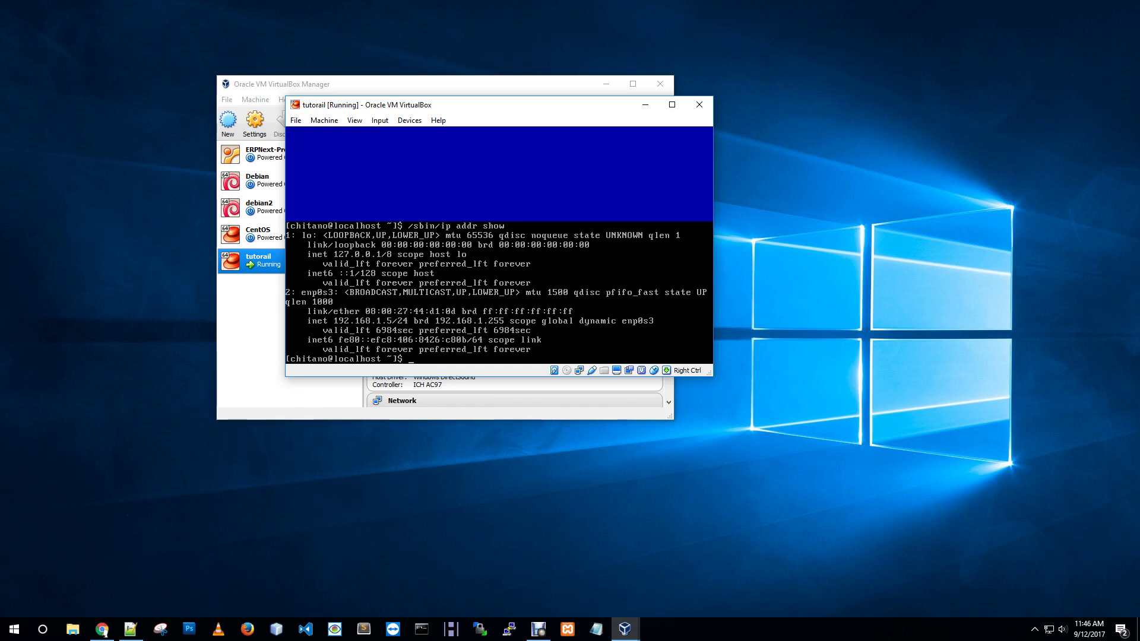
Restart networking with /etc/init.d/network restart, authenticate with the account password, and list the addresses with /sbin/ip addr show
{"action": "type", "text": "/etc/init.d/network "}
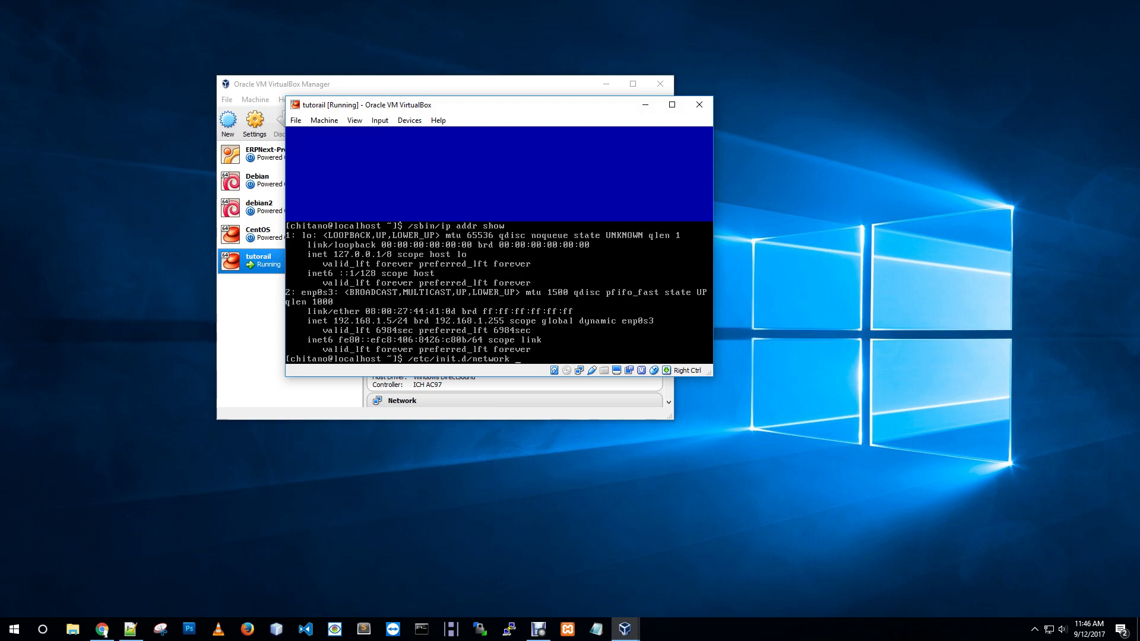
{"action": "type", "text": "restart"}
{"action": "key", "text": "Return"}
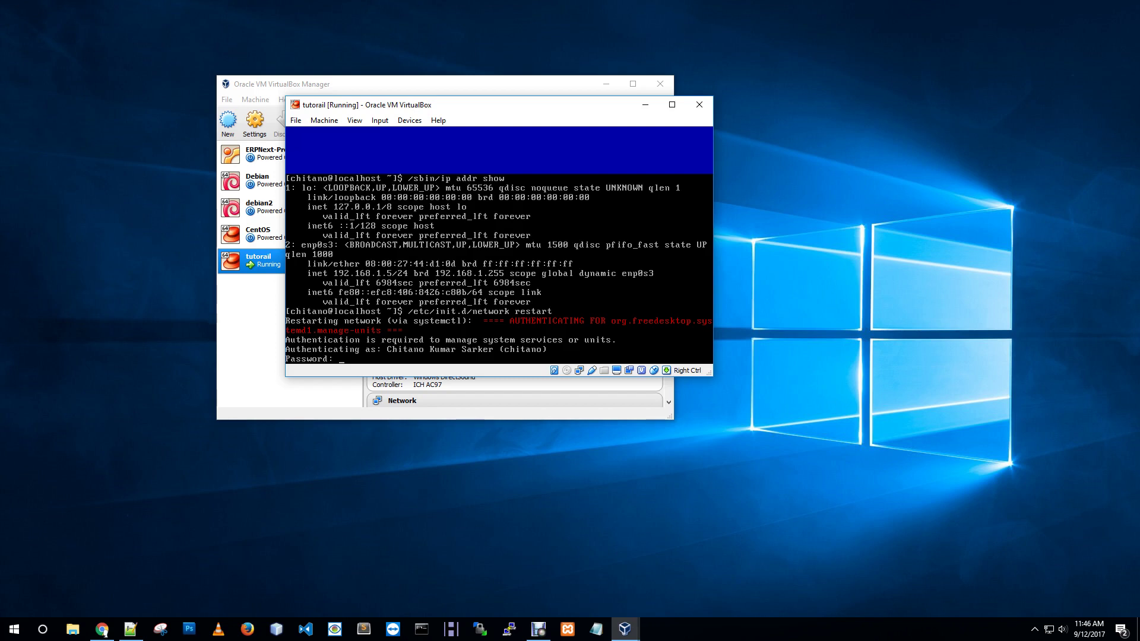
{"action": "key", "text": "Return"}
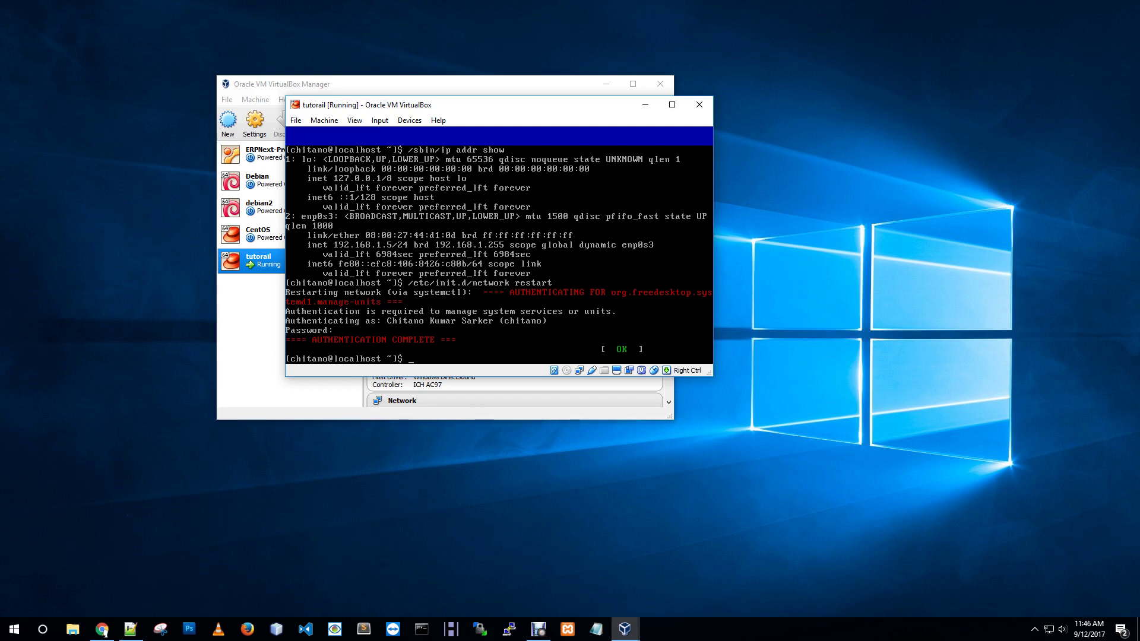
{"action": "type", "text": "/sbin/ip addr show"}
{"action": "key", "text": "Return"}
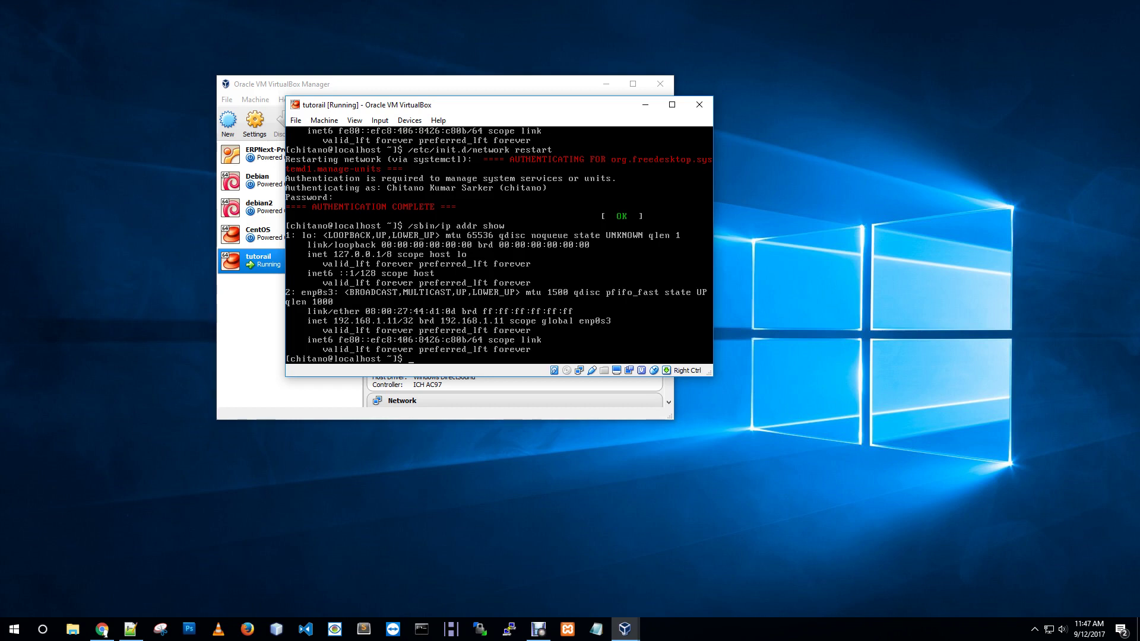
Run nmtui and open the enp0s3 Ethernet connection for editing
{"action": "type", "text": "num"}
{"action": "key", "text": "BackSpace"}
{"action": "key", "text": "BackSpace"}
{"action": "type", "text": "mtui"}
{"action": "key", "text": "Return"}
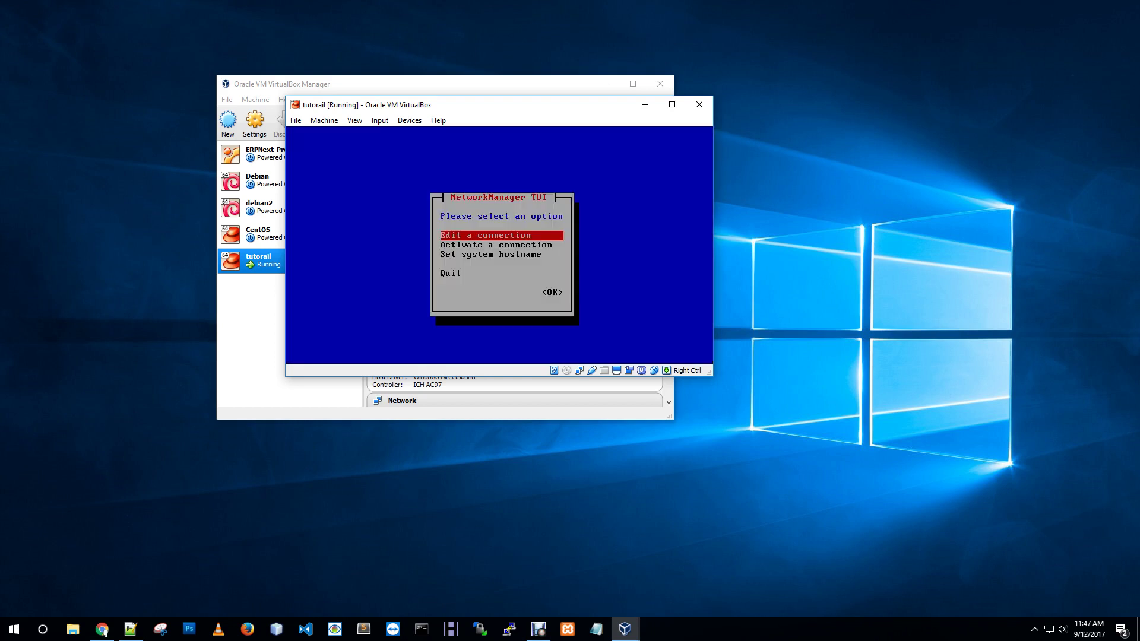
{"action": "key", "text": "Return"}
{"action": "key", "text": "Return"}
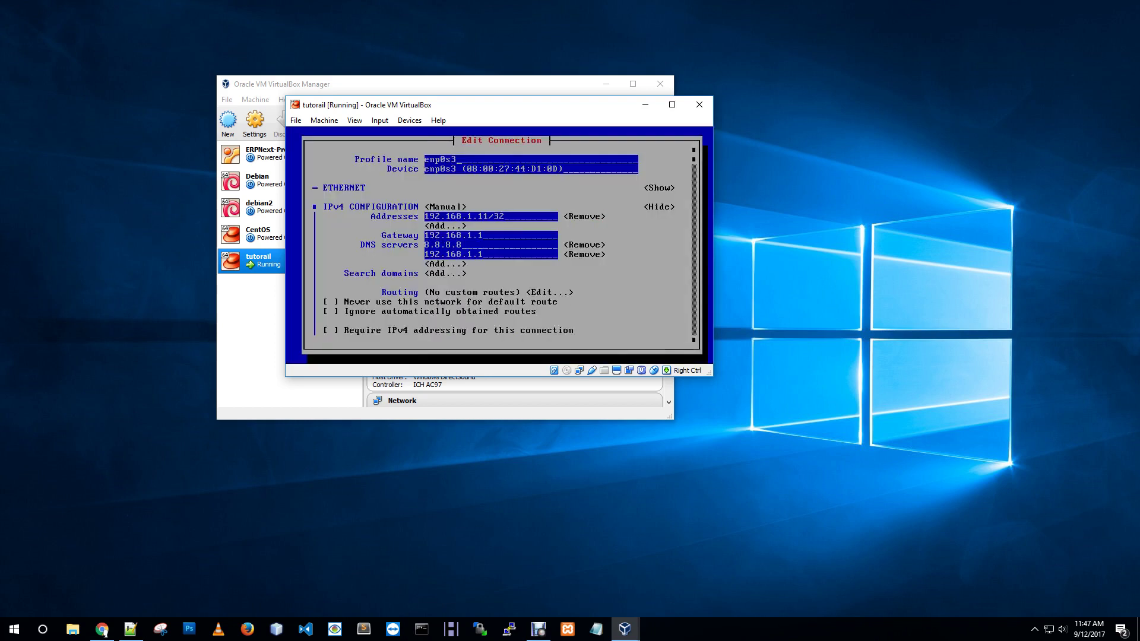
Set the IPv4 address of the enp0s3 connection to 192.168.1.11/24
{"action": "key", "text": "Tab"}
{"action": "key", "text": "Tab"}
{"action": "key", "text": "Tab"}
{"action": "key", "text": "Tab"}
{"action": "key", "text": "Tab"}
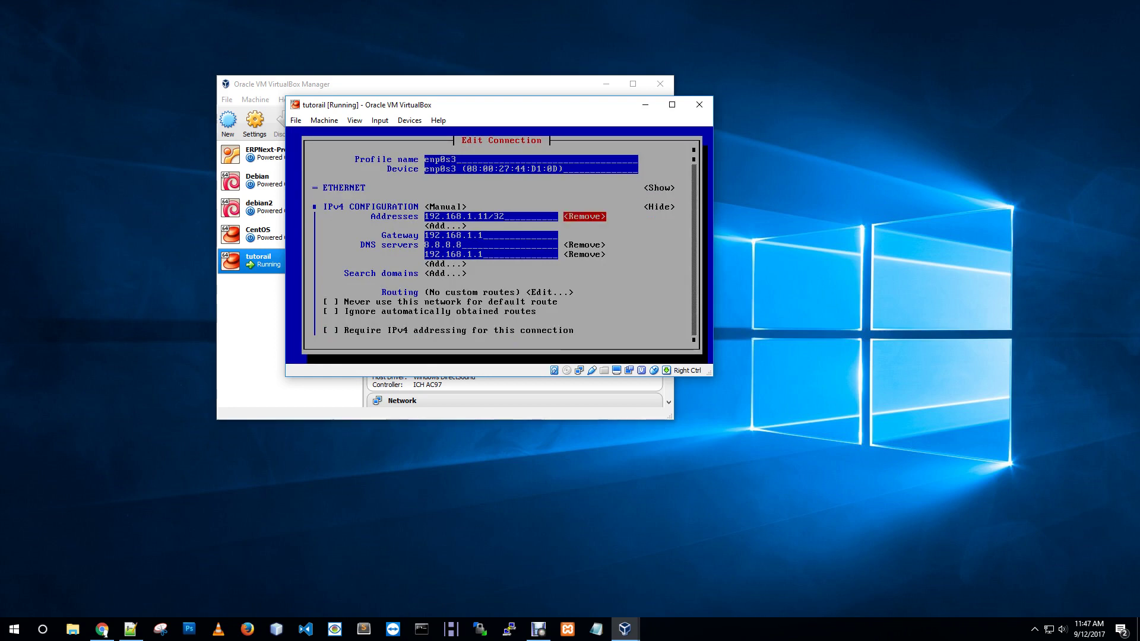
{"action": "key", "text": "Tab"}
{"action": "key", "text": "Tab"}
{"action": "key", "text": "Tab"}
{"action": "key", "text": "Tab"}
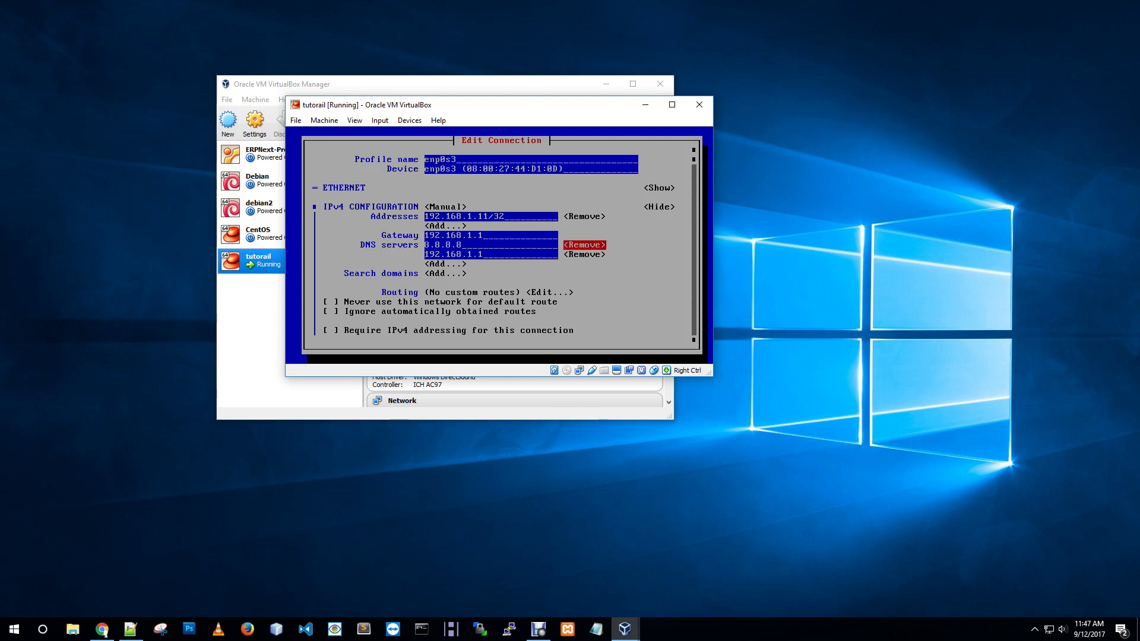
{"action": "key", "text": "Tab"}
{"action": "key", "text": "shift+Tab"}
{"action": "key", "text": "shift+Tab"}
{"action": "key", "text": "shift+Tab"}
{"action": "key", "text": "BackSpace"}
{"action": "key", "text": "BackSpace"}
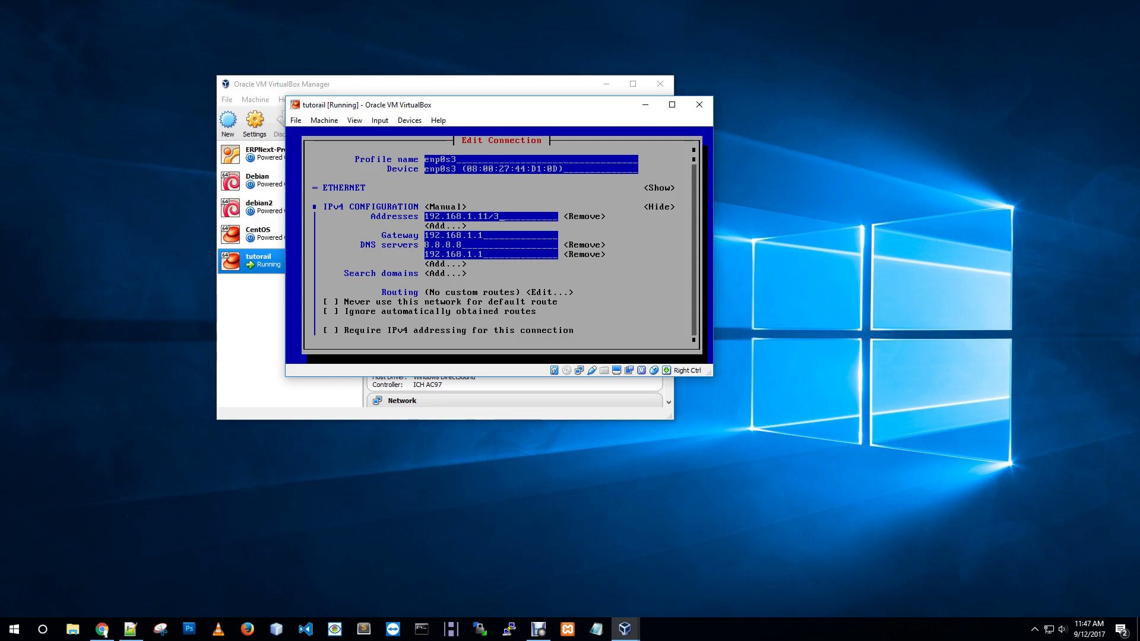
{"action": "type", "text": "24"}
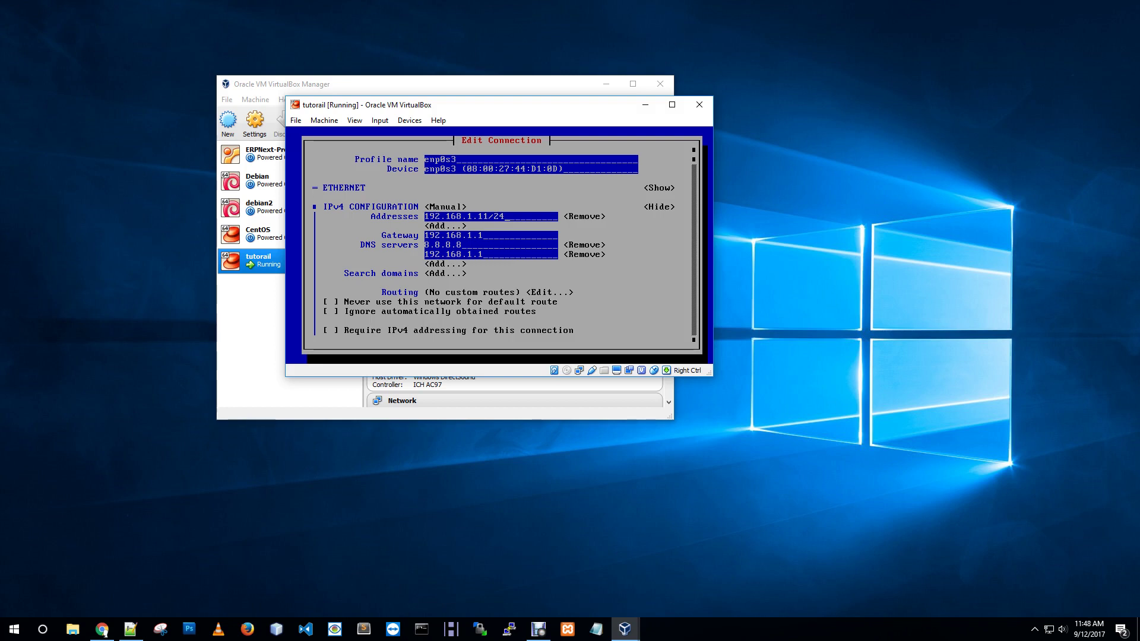
Save the edited enp0s3 connection without changing its remaining settings
{"action": "key", "text": "Tab"}
{"action": "key", "text": "Tab"}
{"action": "key", "text": "Tab"}
{"action": "key", "text": "Tab"}
{"action": "key", "text": "Tab"}
{"action": "key", "text": "Tab"}
{"action": "key", "text": "Tab"}
{"action": "key", "text": "Tab"}
{"action": "key", "text": "Tab"}
{"action": "key", "text": "Tab"}
{"action": "key", "text": "Tab"}
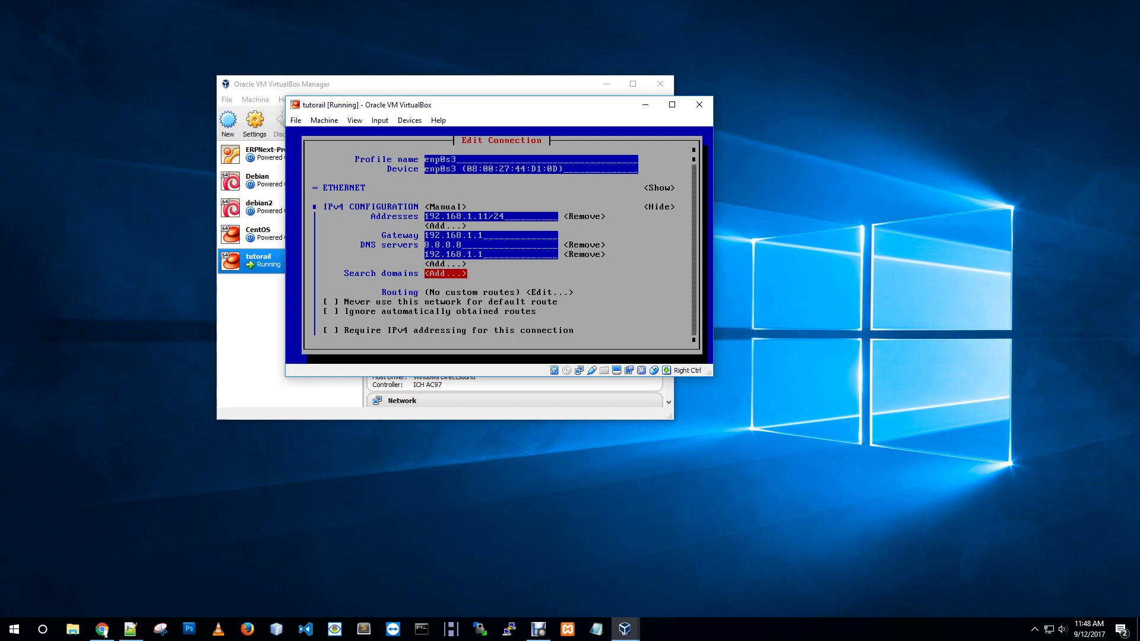
{"action": "key", "text": "Tab"}
{"action": "key", "text": "Tab"}
{"action": "key", "text": "Tab"}
{"action": "key", "text": "Tab"}
{"action": "key", "text": "Tab"}
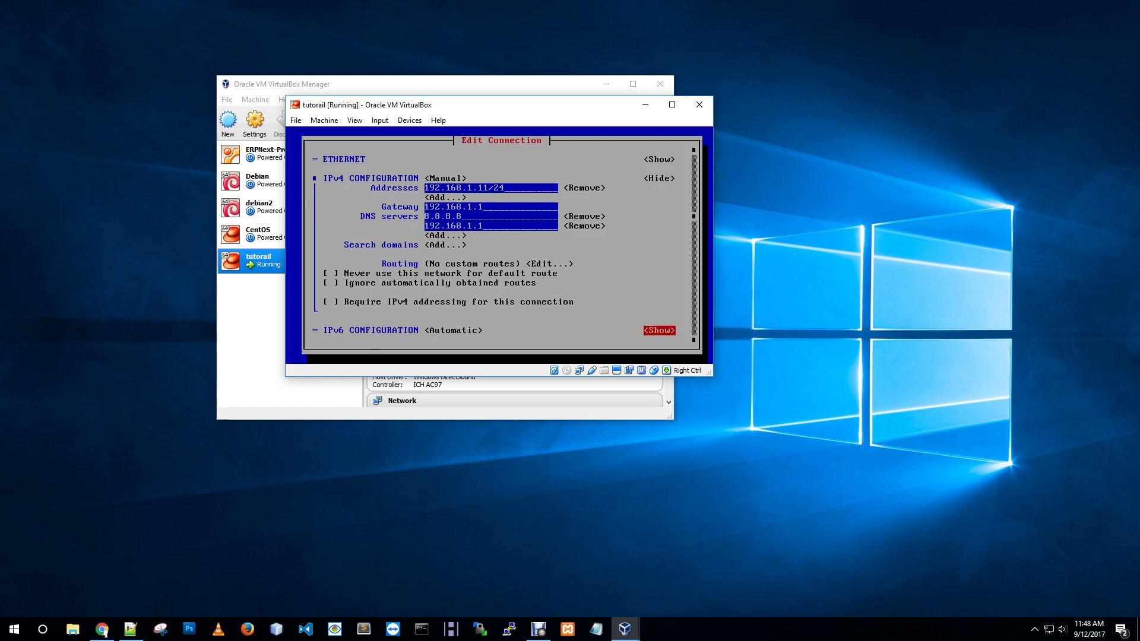
{"action": "key", "text": "Tab"}
{"action": "key", "text": "Tab"}
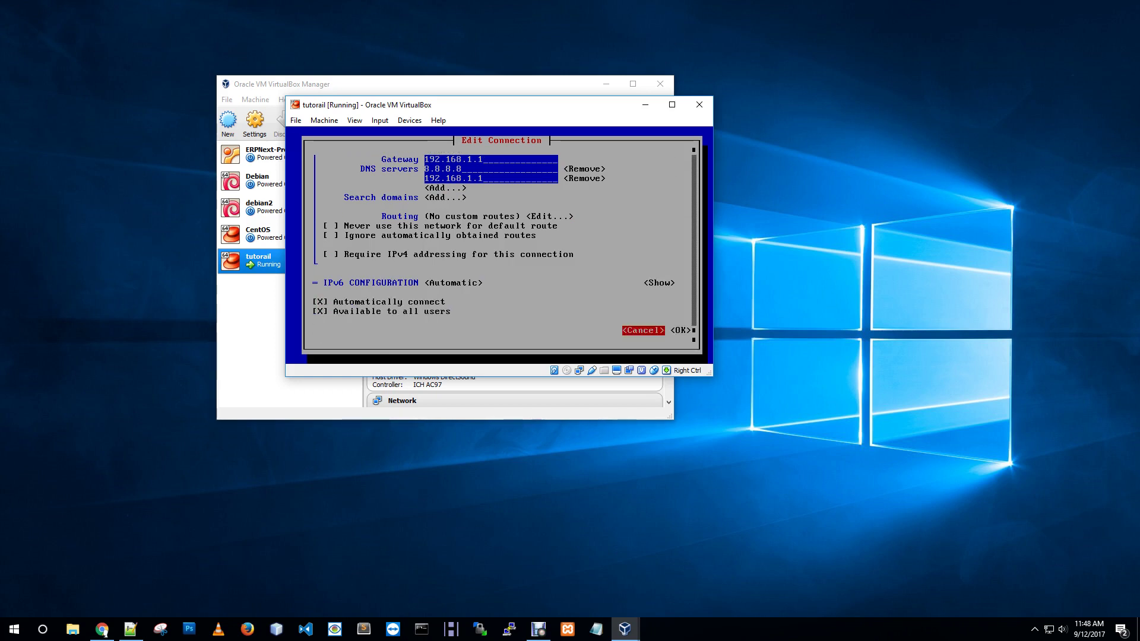
{"action": "key", "text": "Tab"}
{"action": "key", "text": "Return"}
Leave the Ethernet connection list and return to the NetworkManager TUI main menu
{"action": "key", "text": "Tab"}
{"action": "key", "text": "Tab"}
{"action": "key", "text": "Tab"}
{"action": "key", "text": "Tab"}
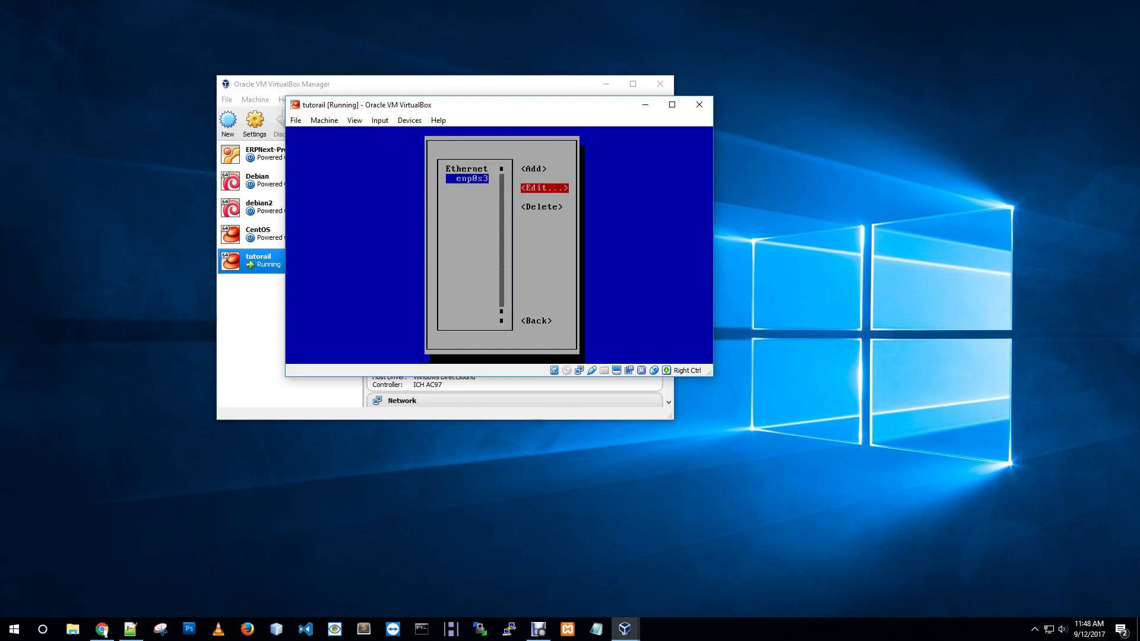
{"action": "key", "text": "Return"}
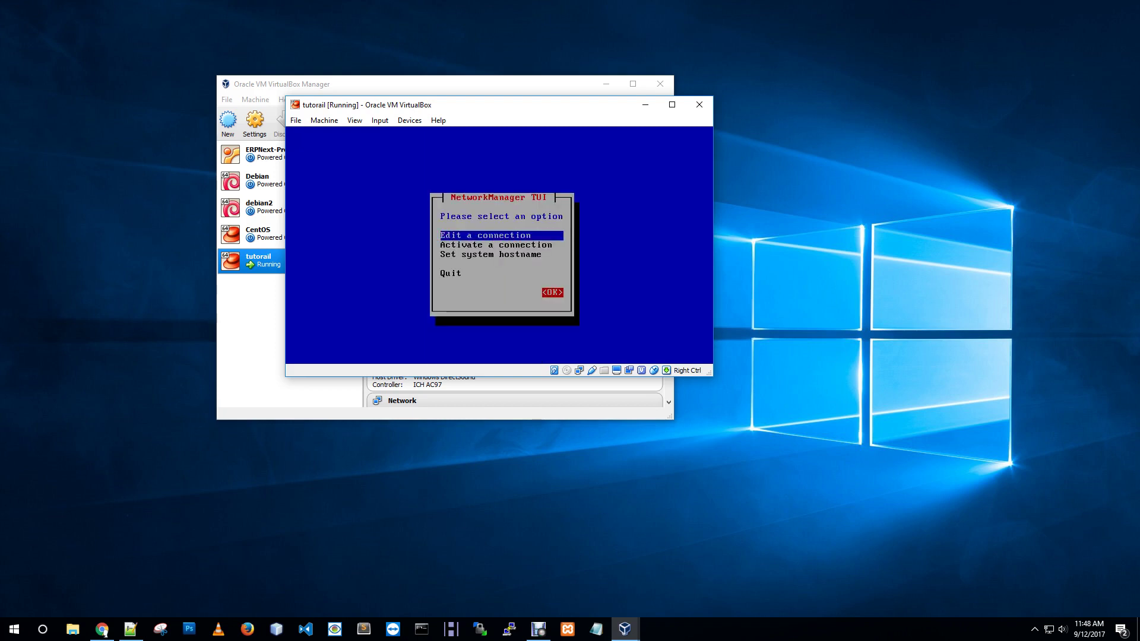
{"action": "key", "text": "Return"}
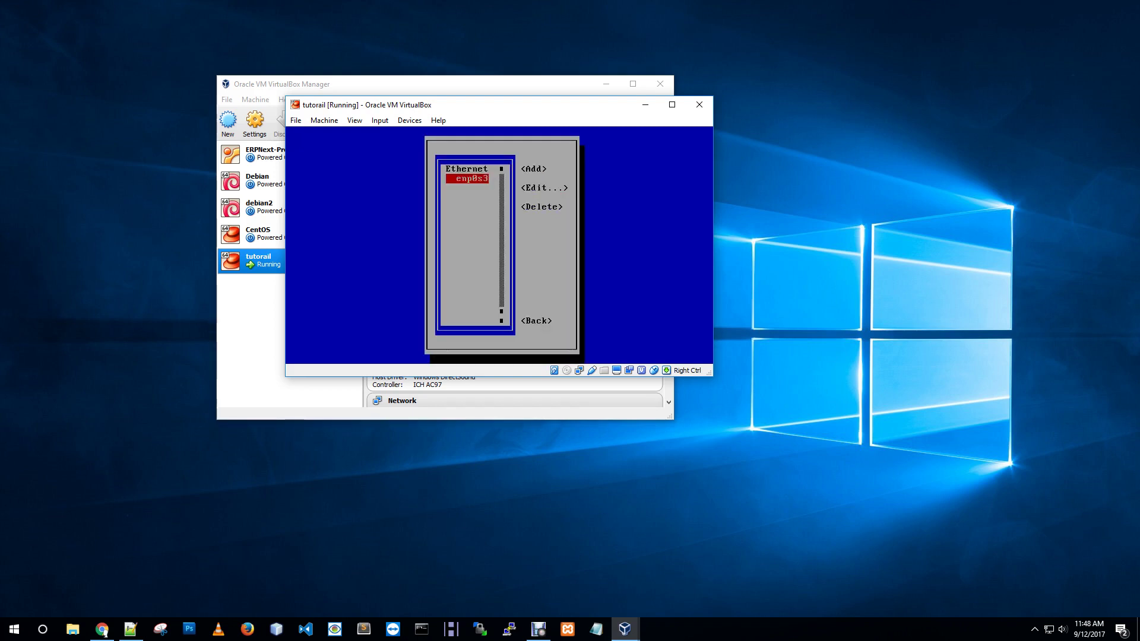
{"action": "key", "text": "Tab"}
{"action": "key", "text": "Tab"}
{"action": "key", "text": "Tab"}
{"action": "key", "text": "Tab"}
{"action": "key", "text": "Tab"}
{"action": "key", "text": "Tab"}
{"action": "key", "text": "Tab"}
{"action": "key", "text": "Tab"}
{"action": "key", "text": "Tab"}
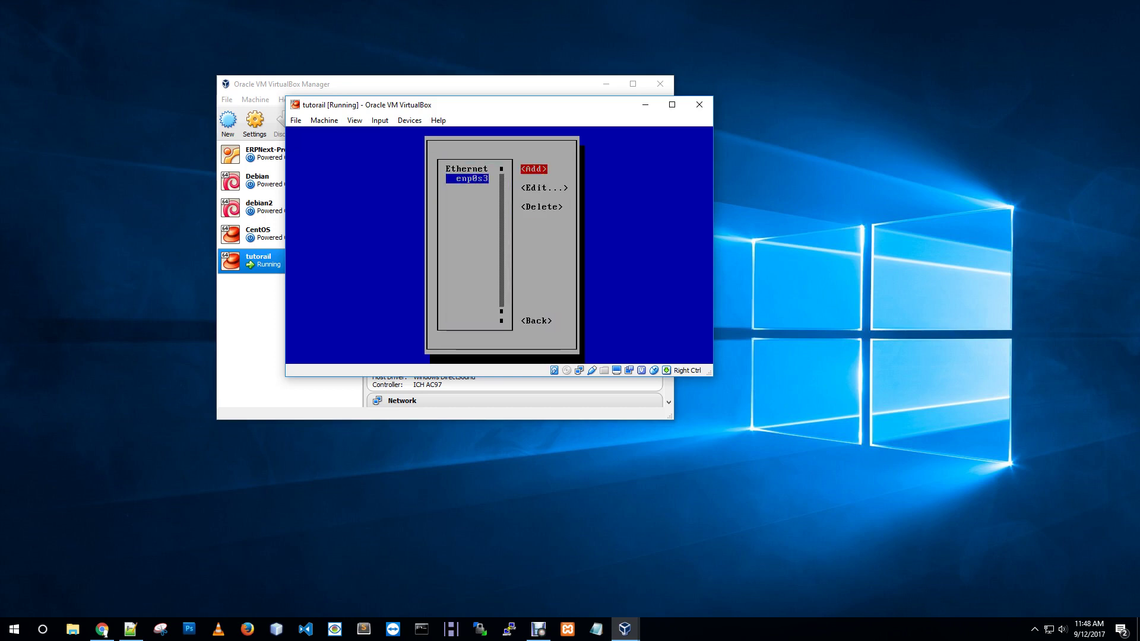
{"action": "key", "text": "Return"}
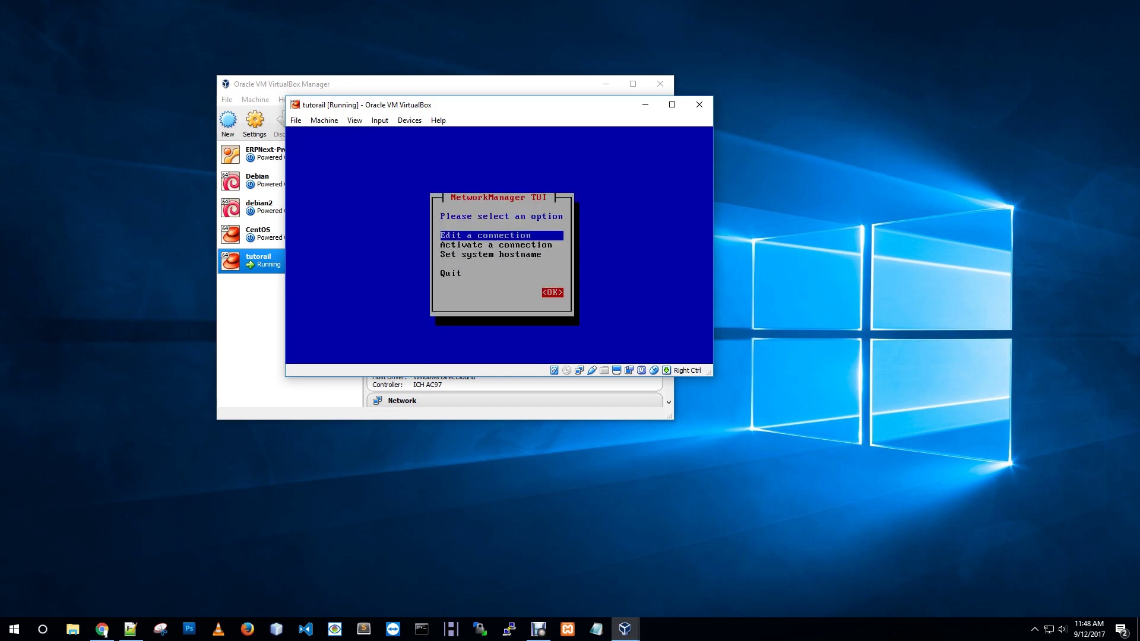
Quit nmtui to return to the shell prompt of the virtual machine
{"action": "key", "text": "Tab"}
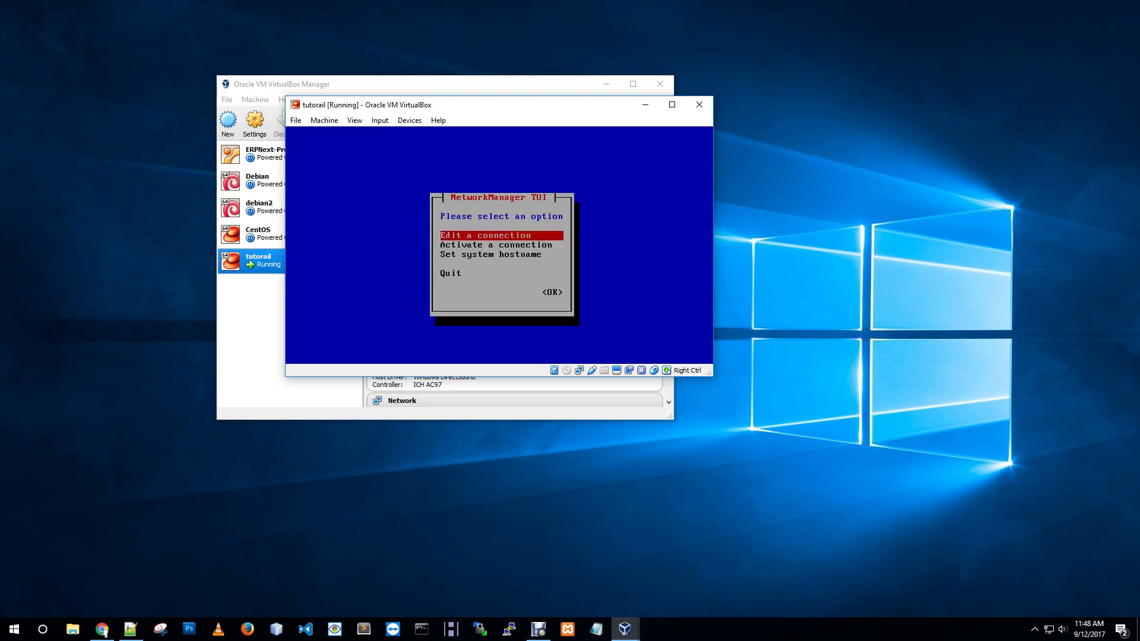
{"action": "key", "text": "Down"}
{"action": "key", "text": "Down"}
{"action": "key", "text": "Down"}
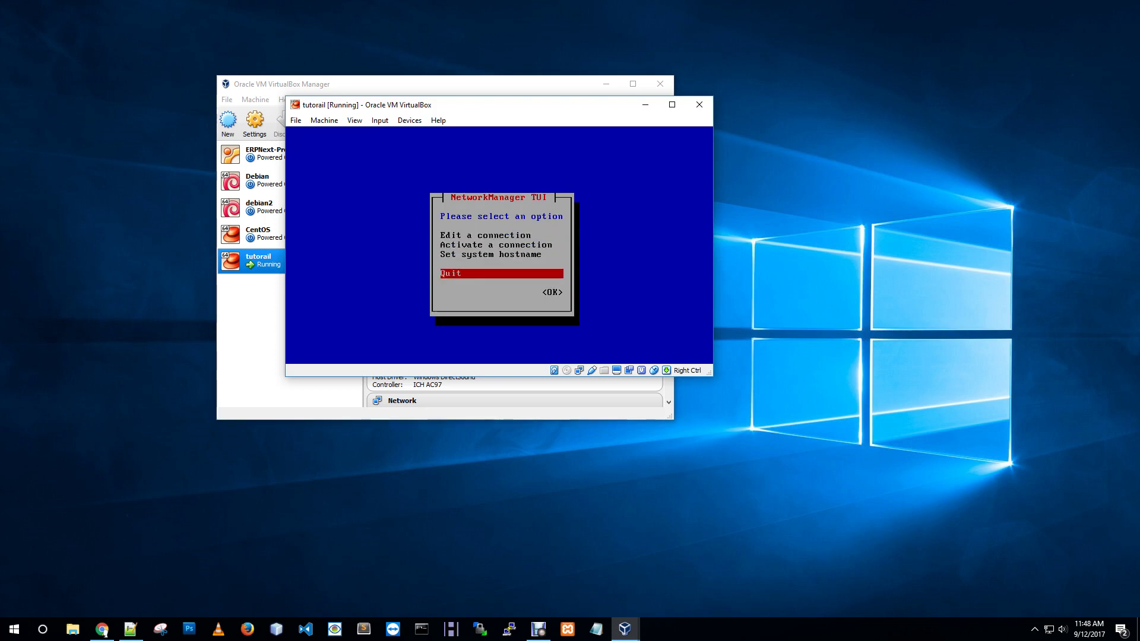
{"action": "key", "text": "Return"}
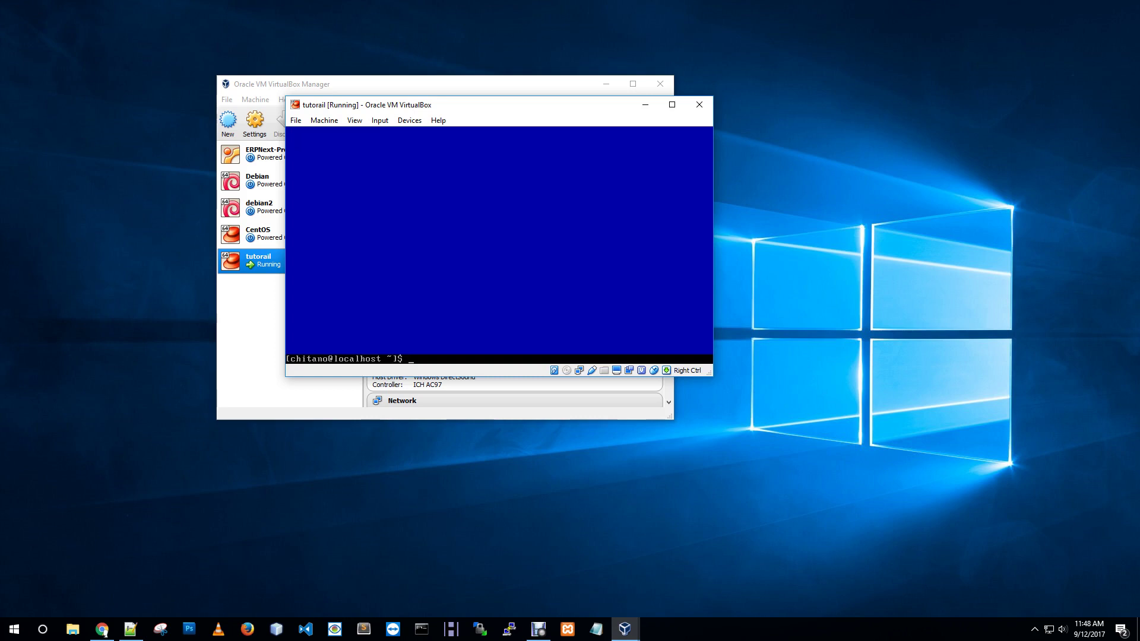
List the interface addresses with /sbin/ip addr show and restart networking with /etc/init.d/network restart, entering the account password to authenticate
{"action": "type", "text": "/sbin/ip addr show"}
{"action": "key", "text": "Return"}
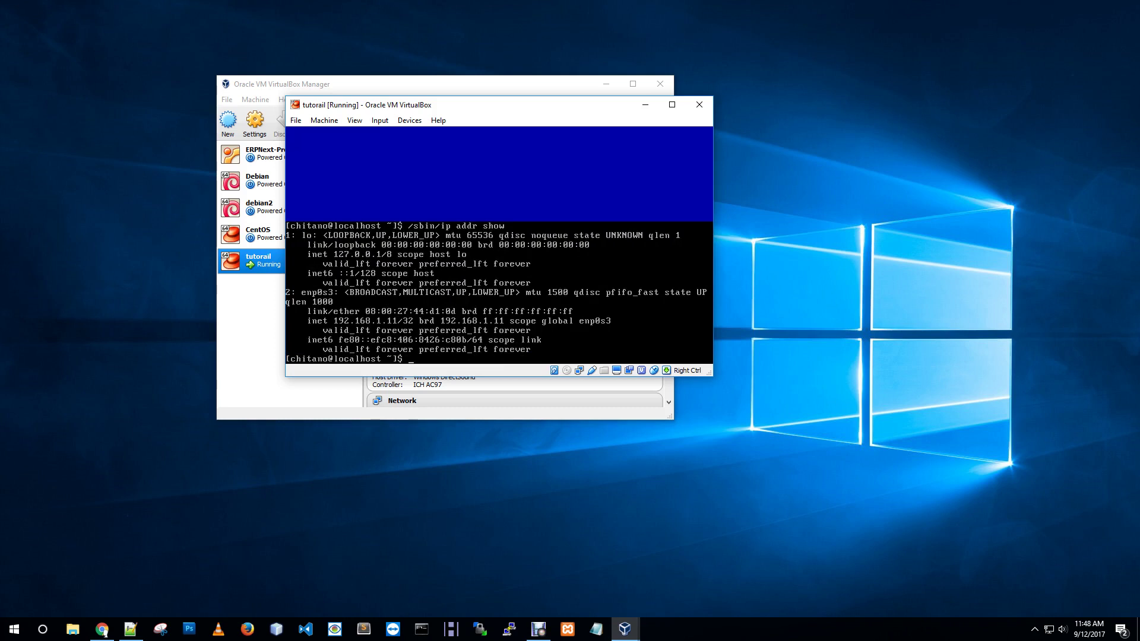
{"action": "type", "text": "/etc/init.d/network restart"}
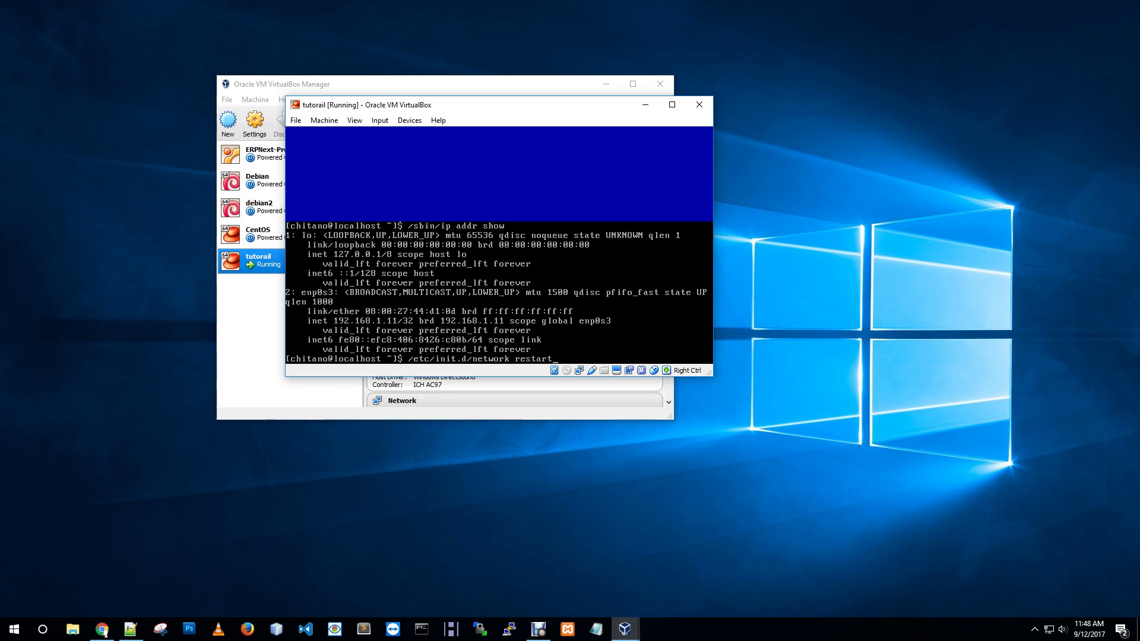
{"action": "key", "text": "Return"}
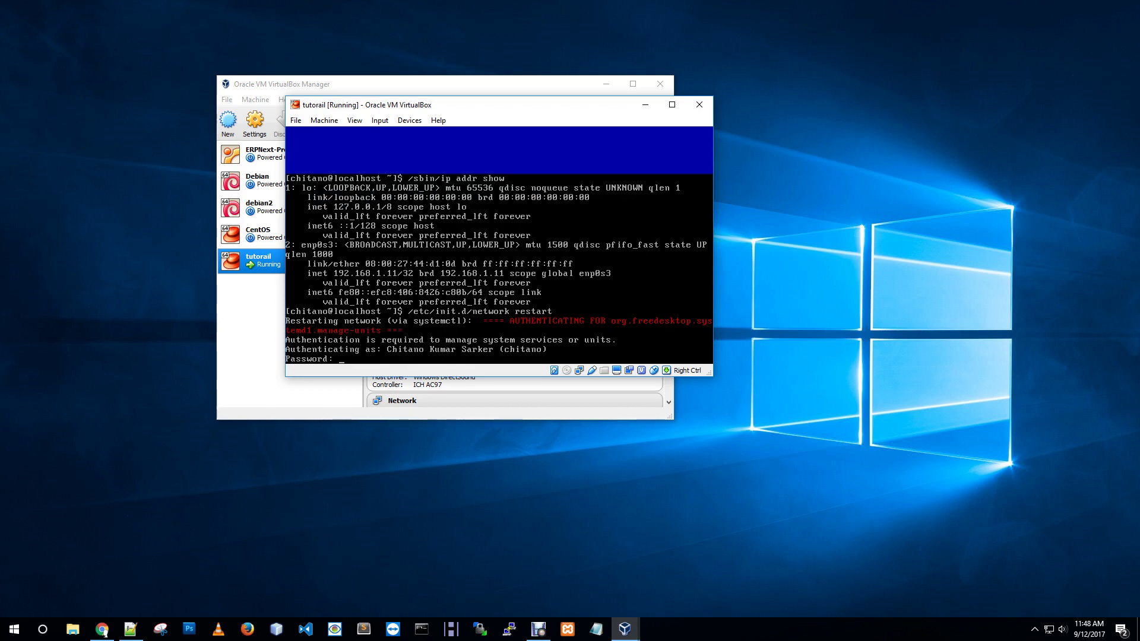
{"action": "key", "text": "Return"}
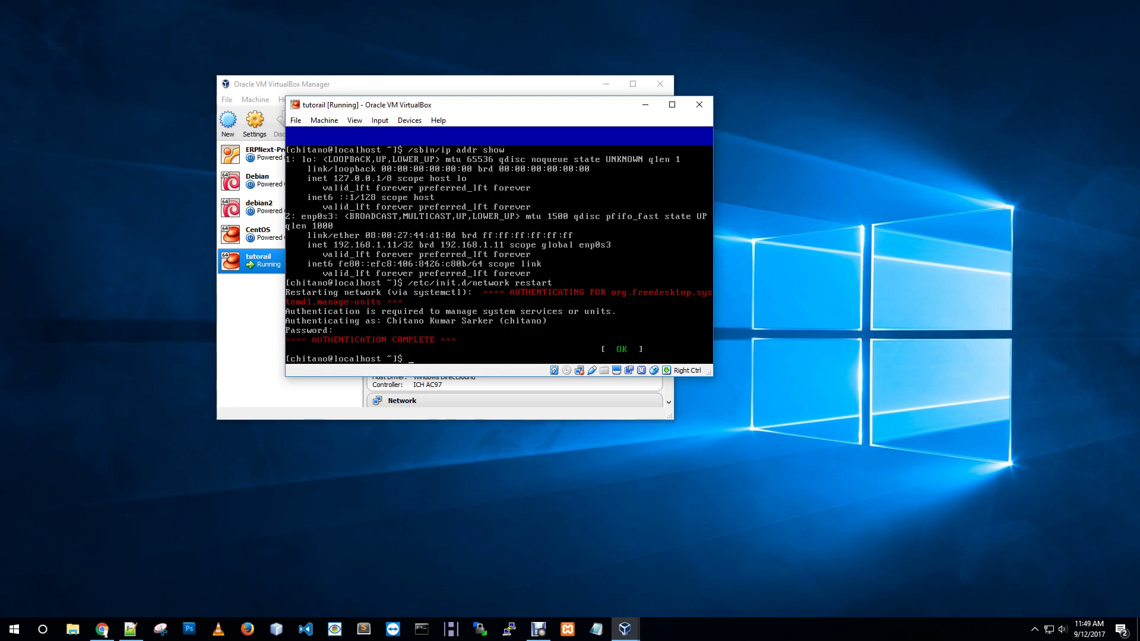
Run /sbin/ip addr show again to check the address of enp0s3 after the network restart
{"action": "key", "text": "Up"}
{"action": "key", "text": "Up"}
{"action": "key", "text": "Return"}
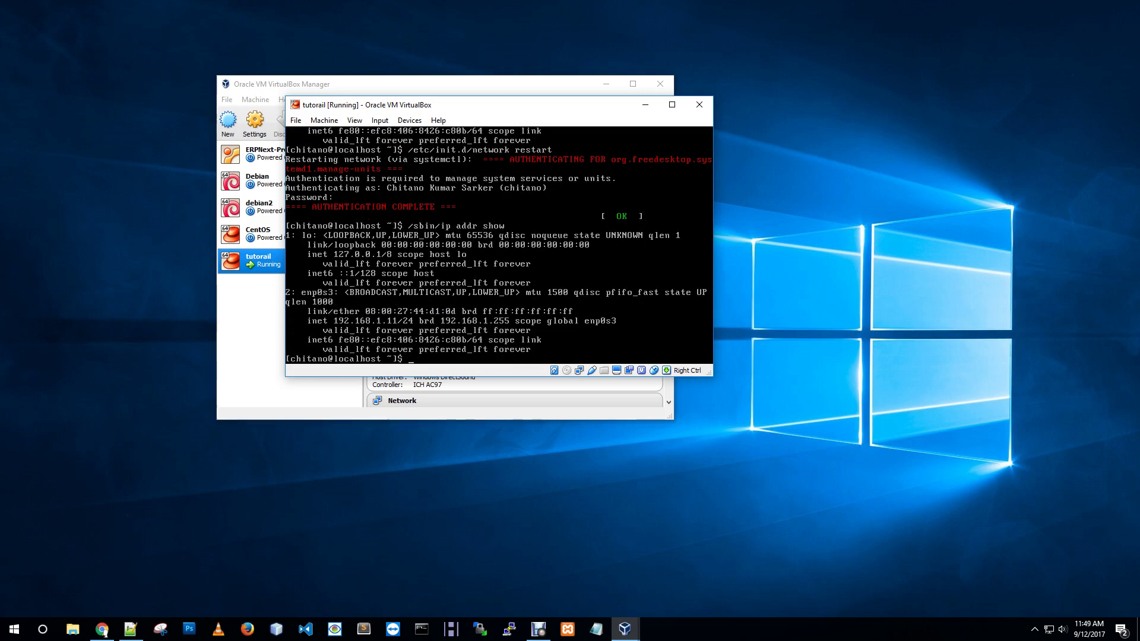
Ping google.com from the virtual machine to test its internet connection and name resolution
{"action": "type", "text": "ping google "}
{"action": "type", "text": "com"}
{"action": "key", "text": "Return"}
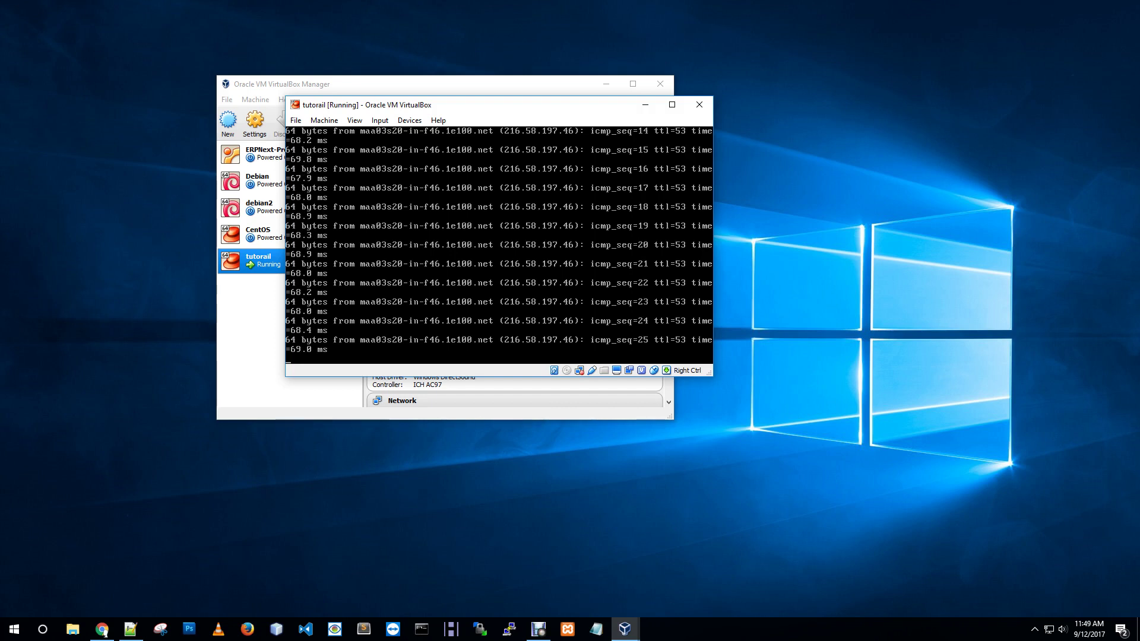
Try to stop the running ping to google.com in the virtual machine's shell
{"action": "key", "text": "alt+x"}
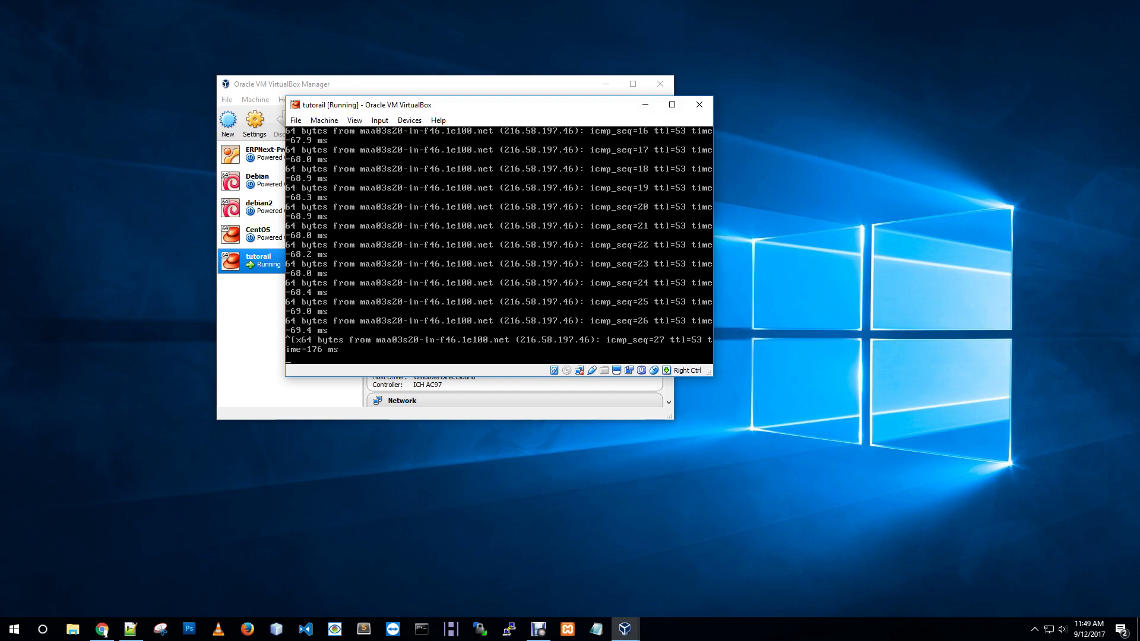
{"action": "key", "text": "alt+x"}
{"action": "key", "text": "alt+x"}
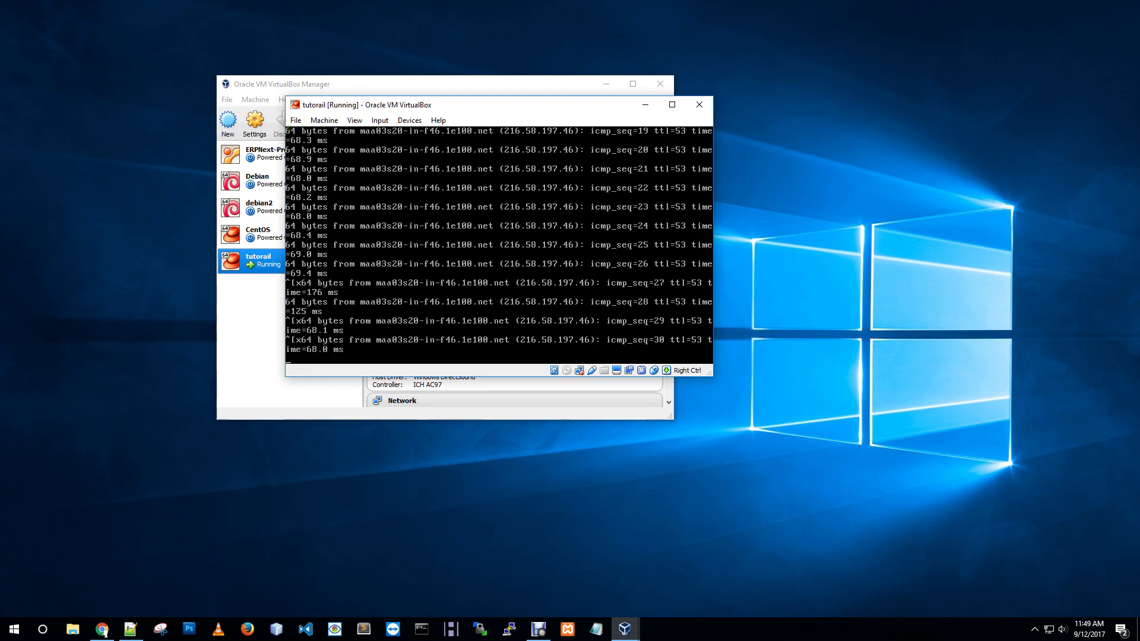